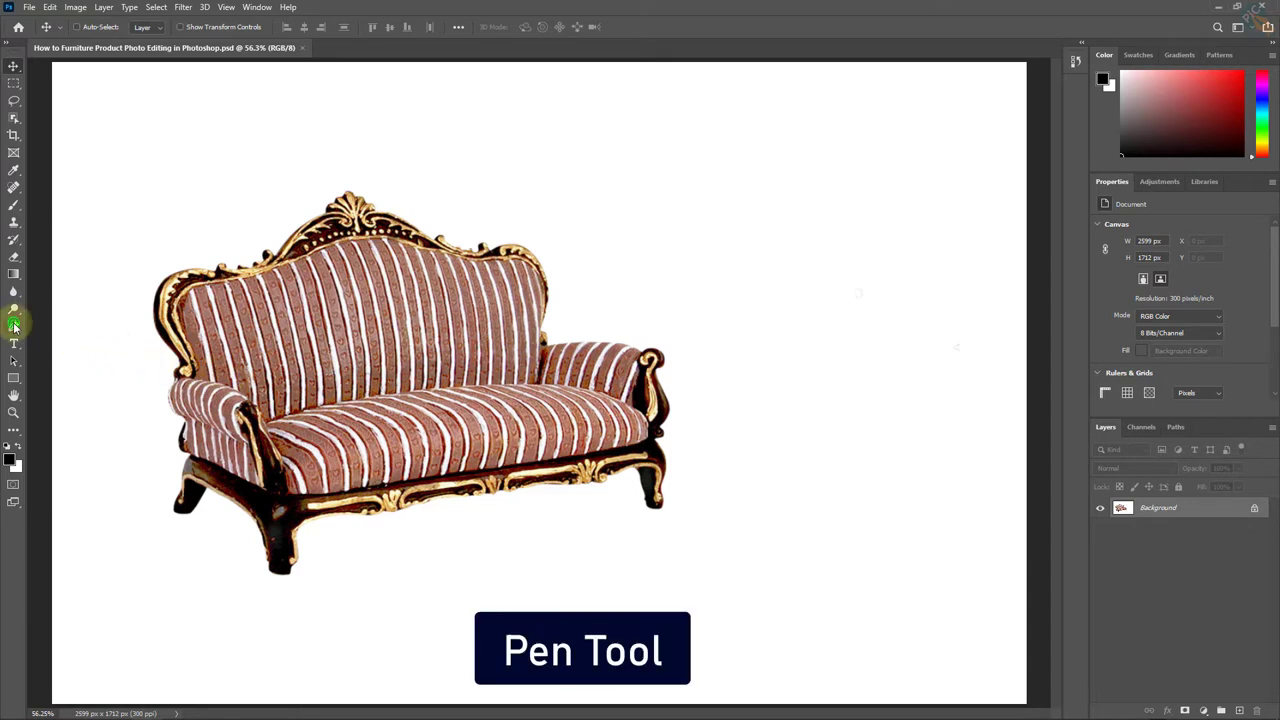
# Step: Open the Pen tool group in the toolbar to reach the path-drawing tools
pyautogui.click(14, 325)
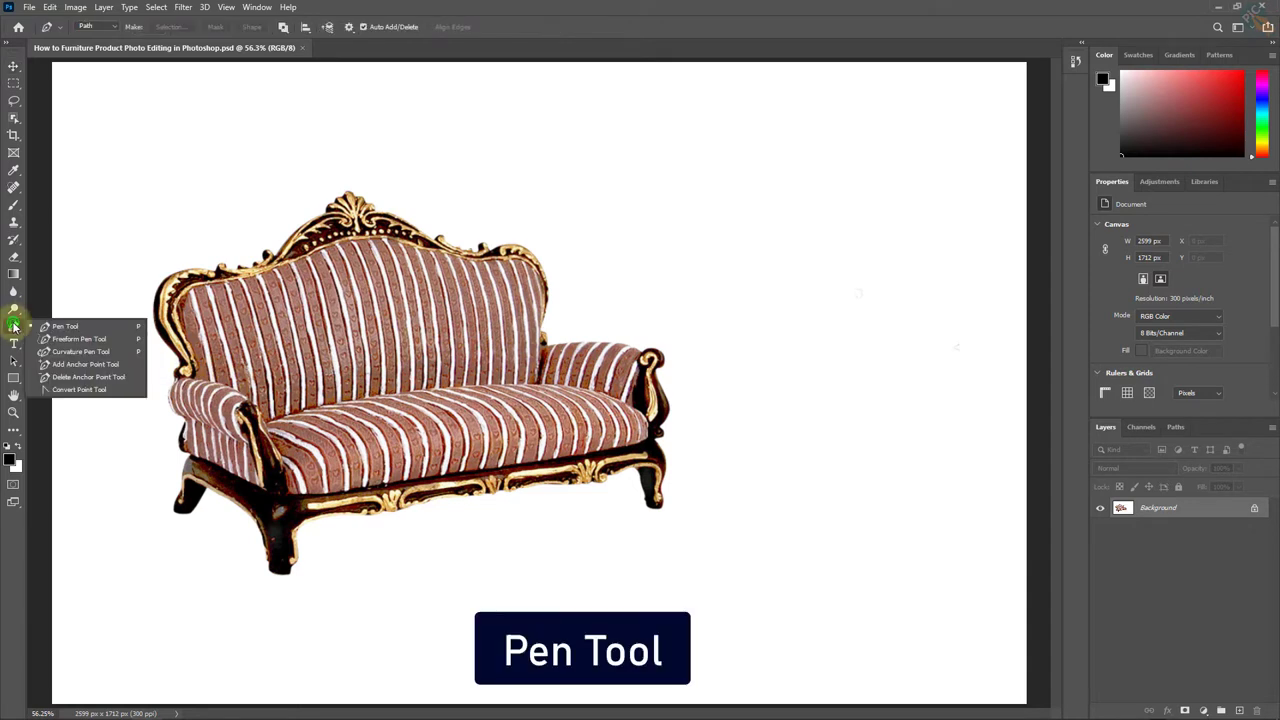
# Step: Select the Pen Tool, zoom in, and place the first anchors along the sofa leg's edge
pyautogui.click(65, 328)
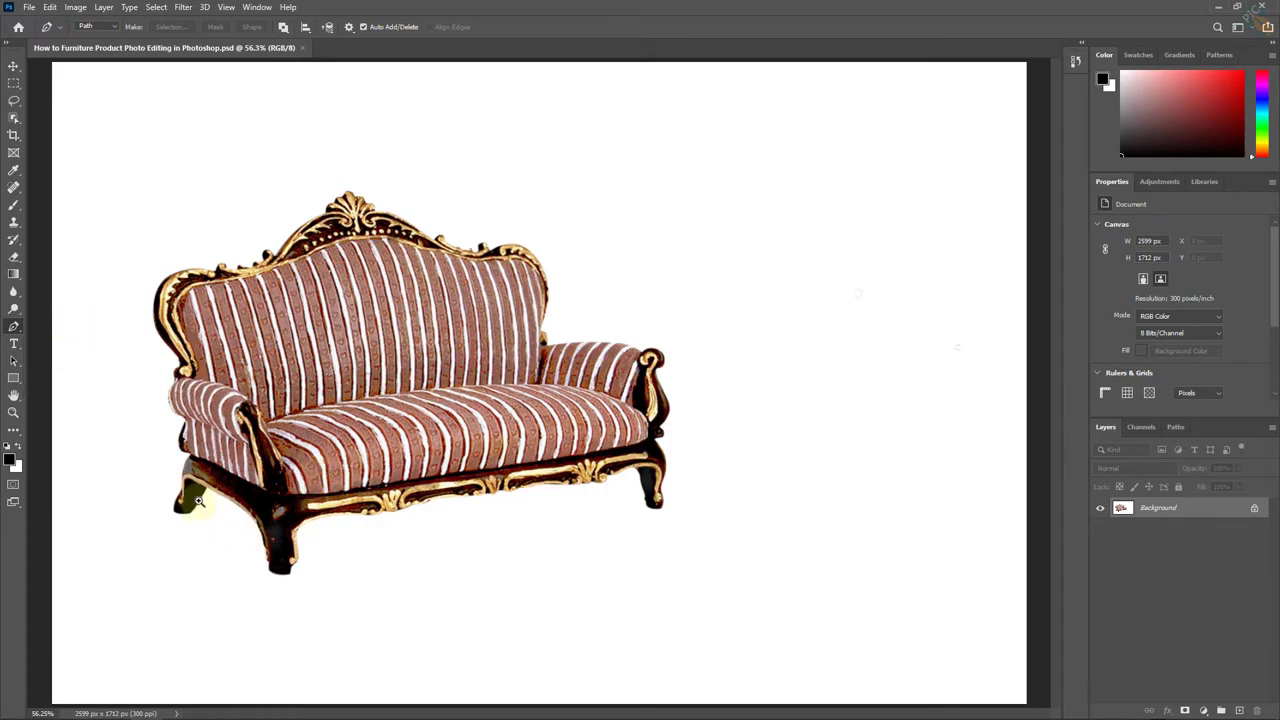
pyautogui.scroll(3, 318, 465)
pyautogui.scroll(1, 318, 465)
pyautogui.scroll(3, 327, 446)
pyautogui.scroll(3, 327, 446)
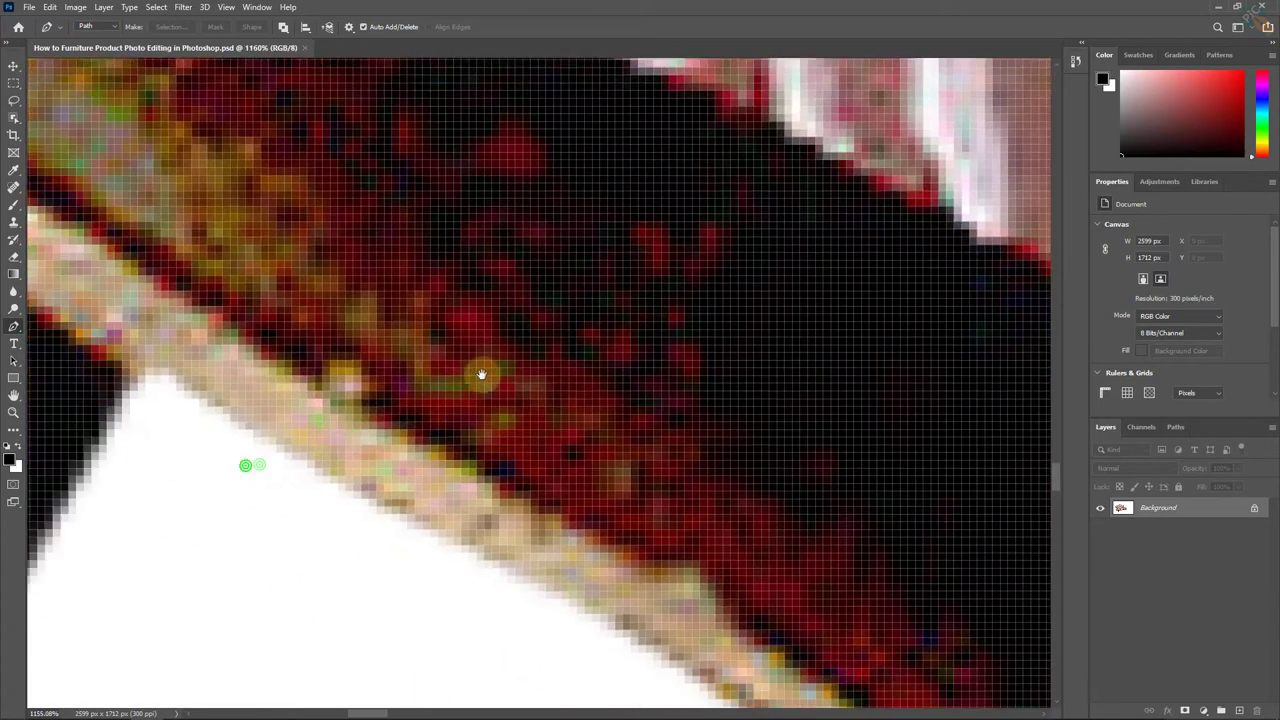
pyautogui.scroll(3, 483, 371)
pyautogui.click(301, 313)
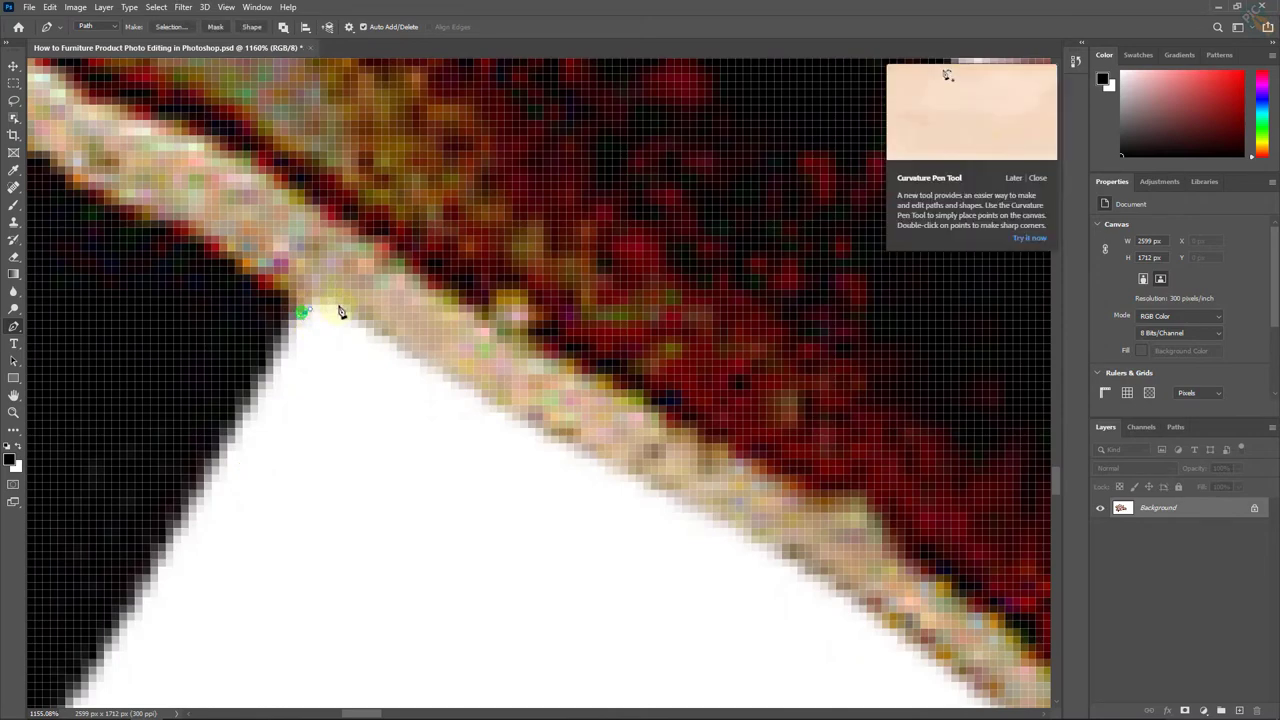
pyautogui.scroll(-3, 380, 334)
pyautogui.scroll(-3, 443, 323)
pyautogui.scroll(3, 506, 343)
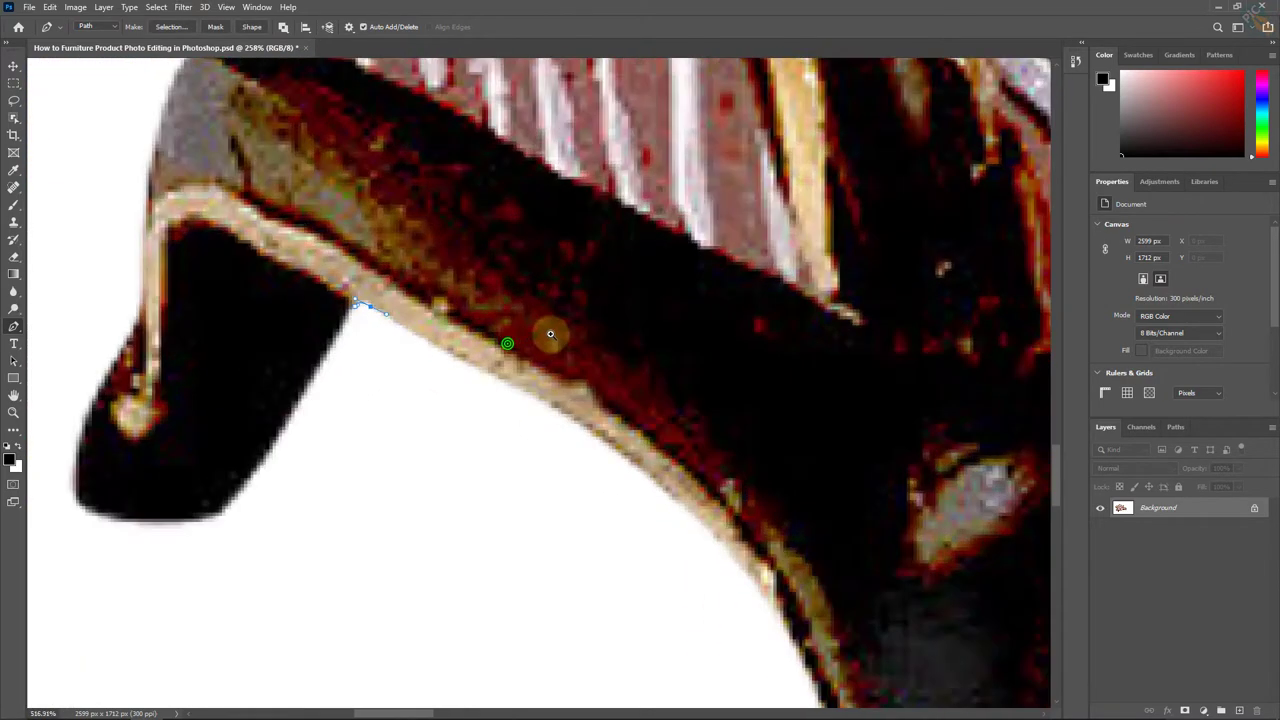
pyautogui.scroll(2, 457, 352)
pyautogui.click(490, 379)
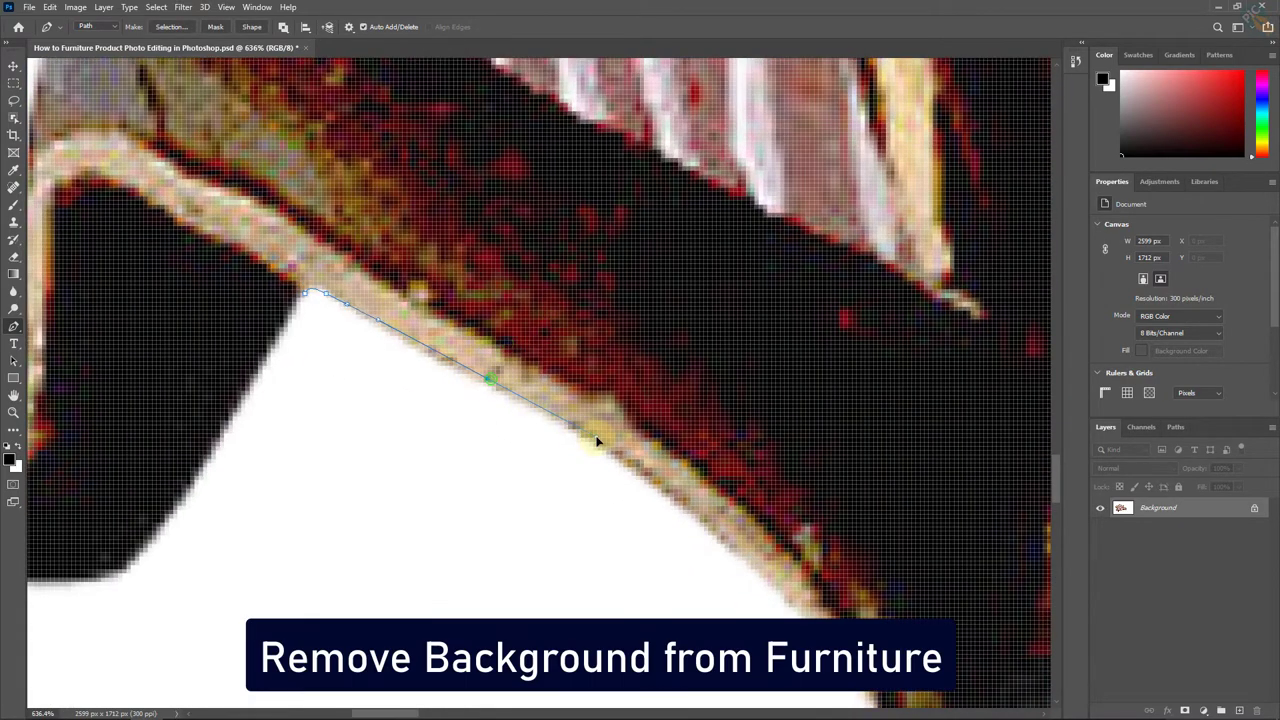
# Step: Add curved anchors around the leg's corner and bottom edge, continuing along the sofa
pyautogui.scroll(2, 464, 371)
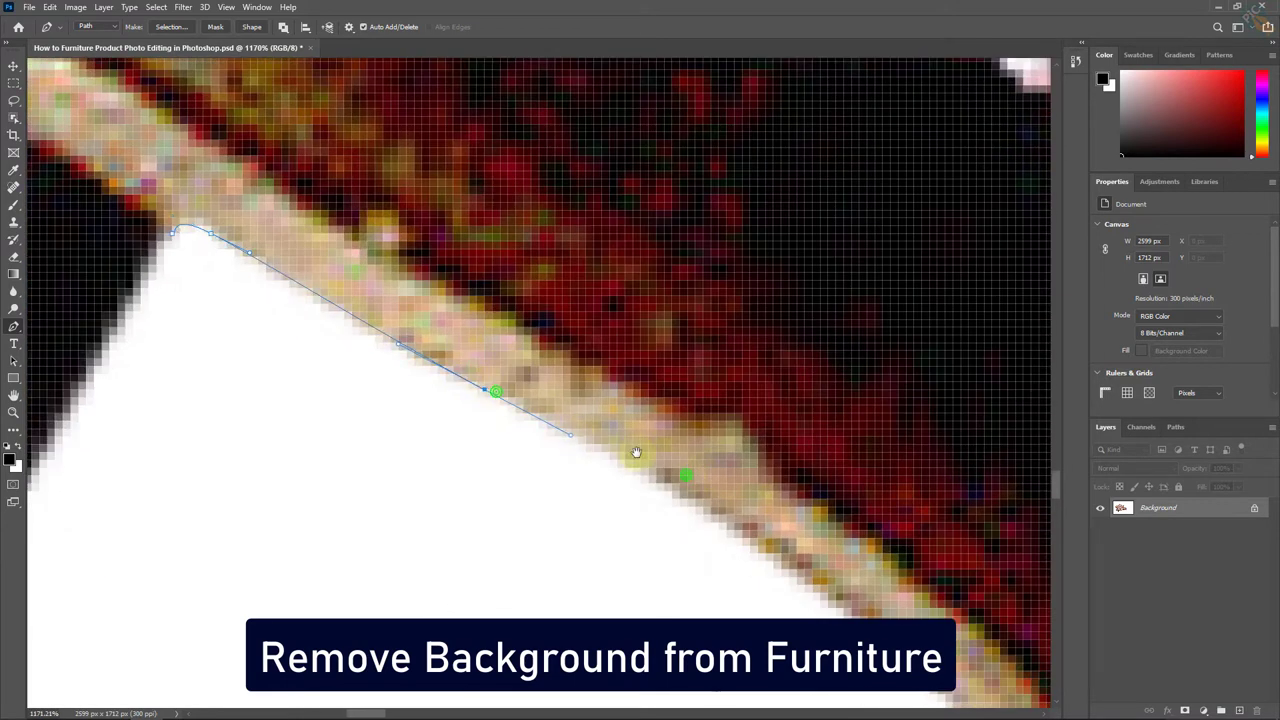
pyautogui.moveTo(636, 453); pyautogui.dragTo(321, 264)
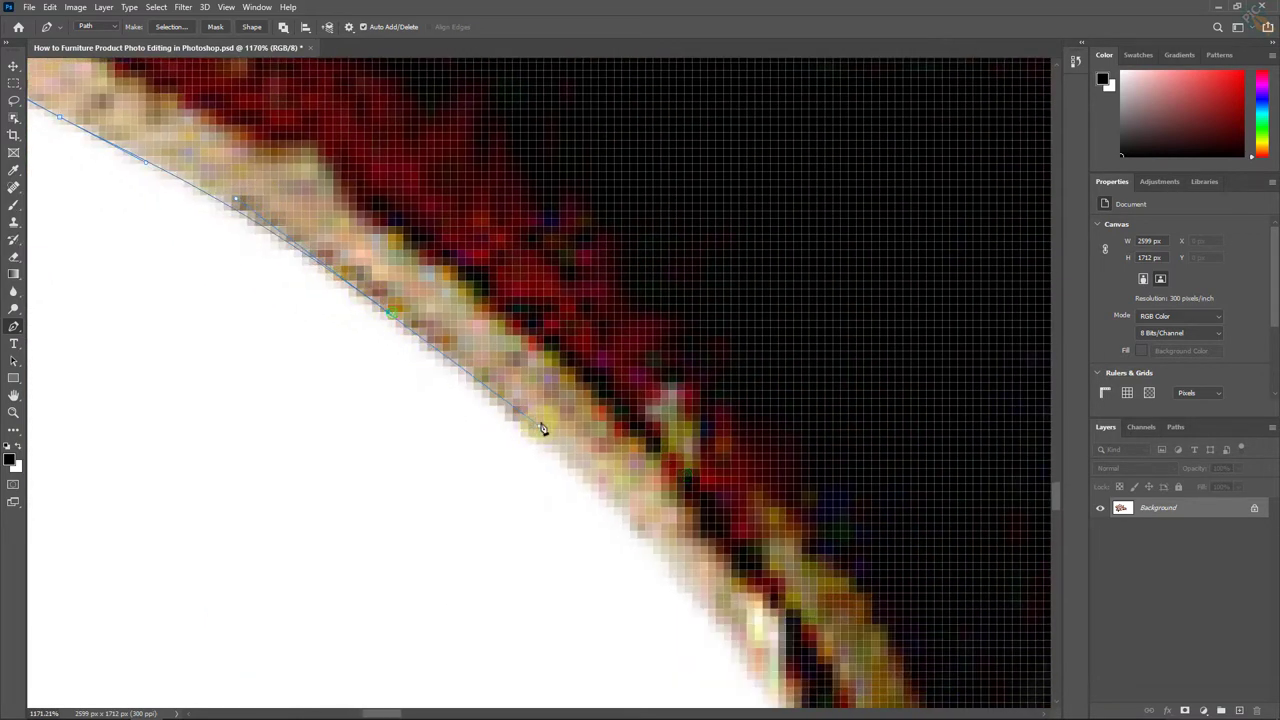
pyautogui.scroll(-4, 452, 333)
pyautogui.scroll(2, 452, 333)
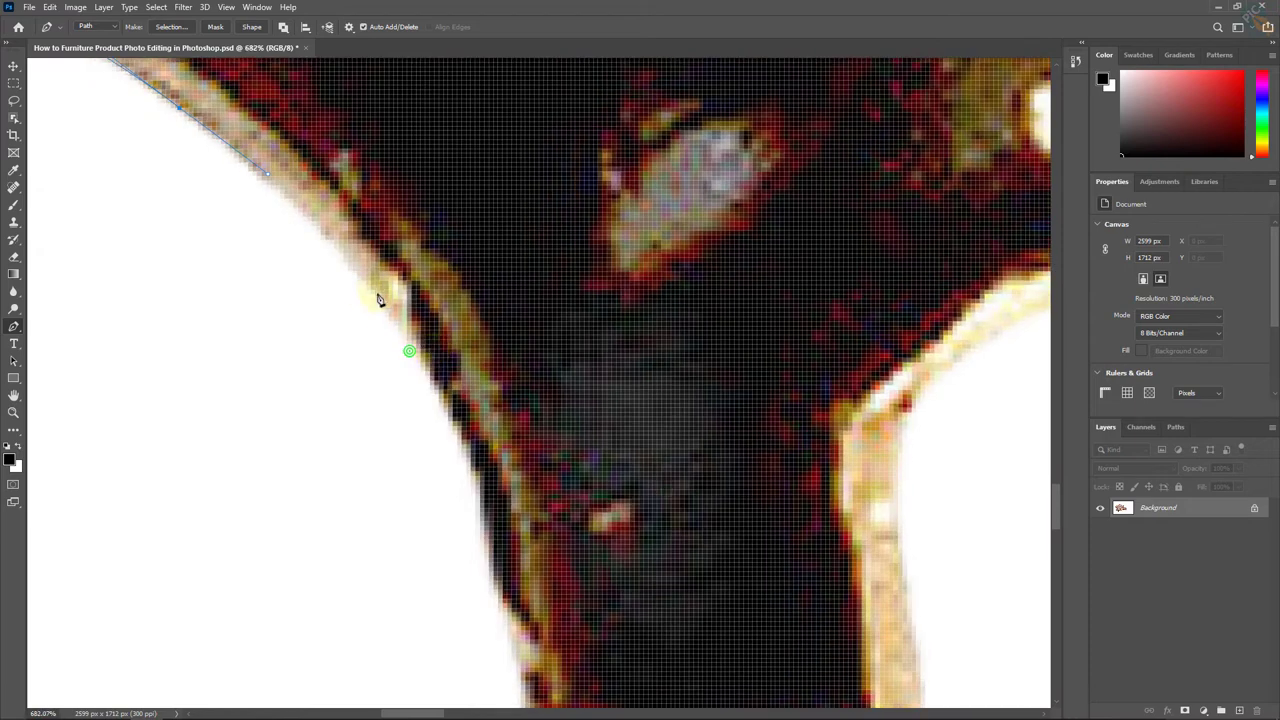
pyautogui.scroll(1, 447, 395)
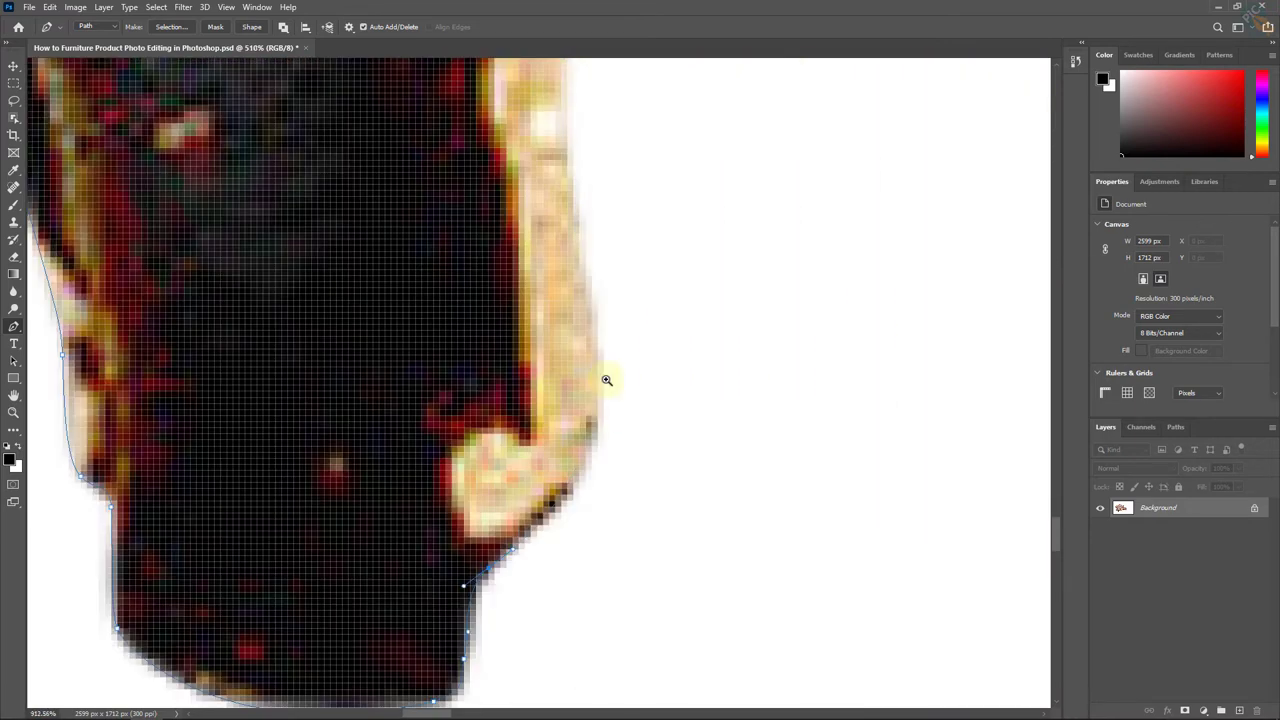
pyautogui.moveTo(495, 424); pyautogui.dragTo(505, 393)
pyautogui.scroll(1, 505, 393)
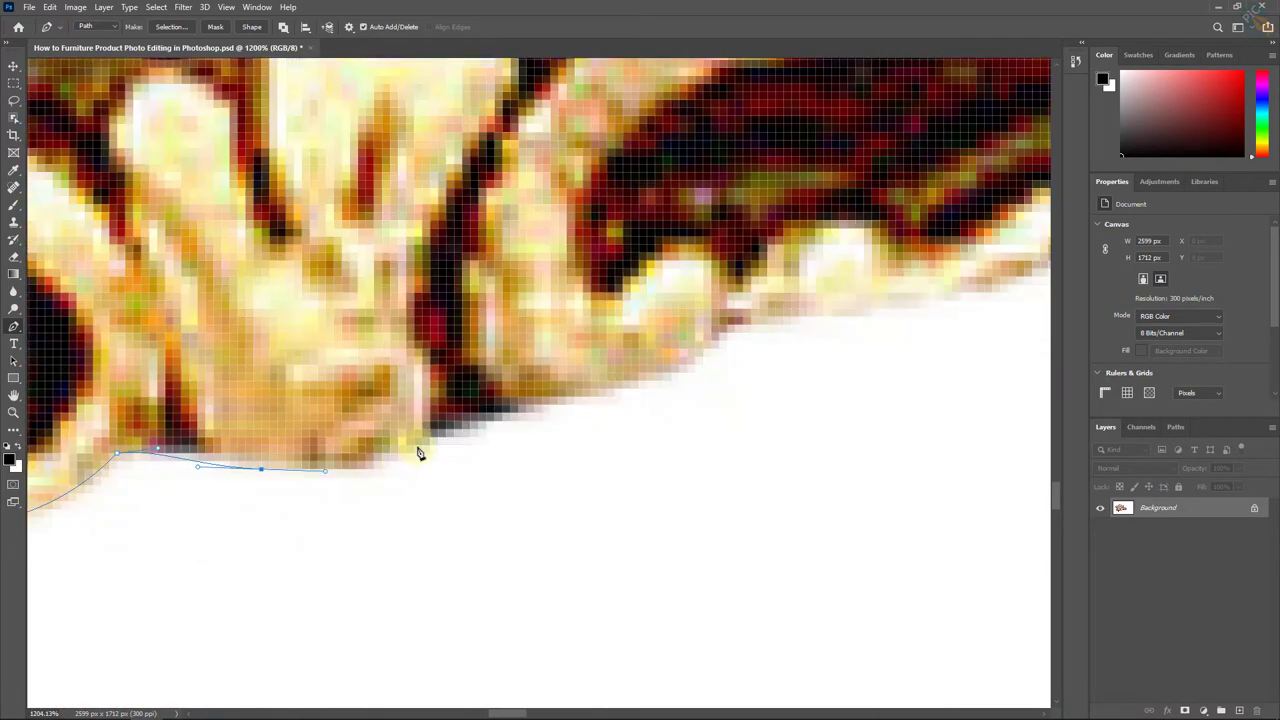
pyautogui.moveTo(536, 510)
pyautogui.mouseDown()
pyautogui.moveTo(607, 467)
pyautogui.moveTo(766, 461)
pyautogui.moveTo(640, 250)
pyautogui.mouseUp()
pyautogui.scroll(-1, 371, 543)
pyautogui.scroll(1, 508, 314)
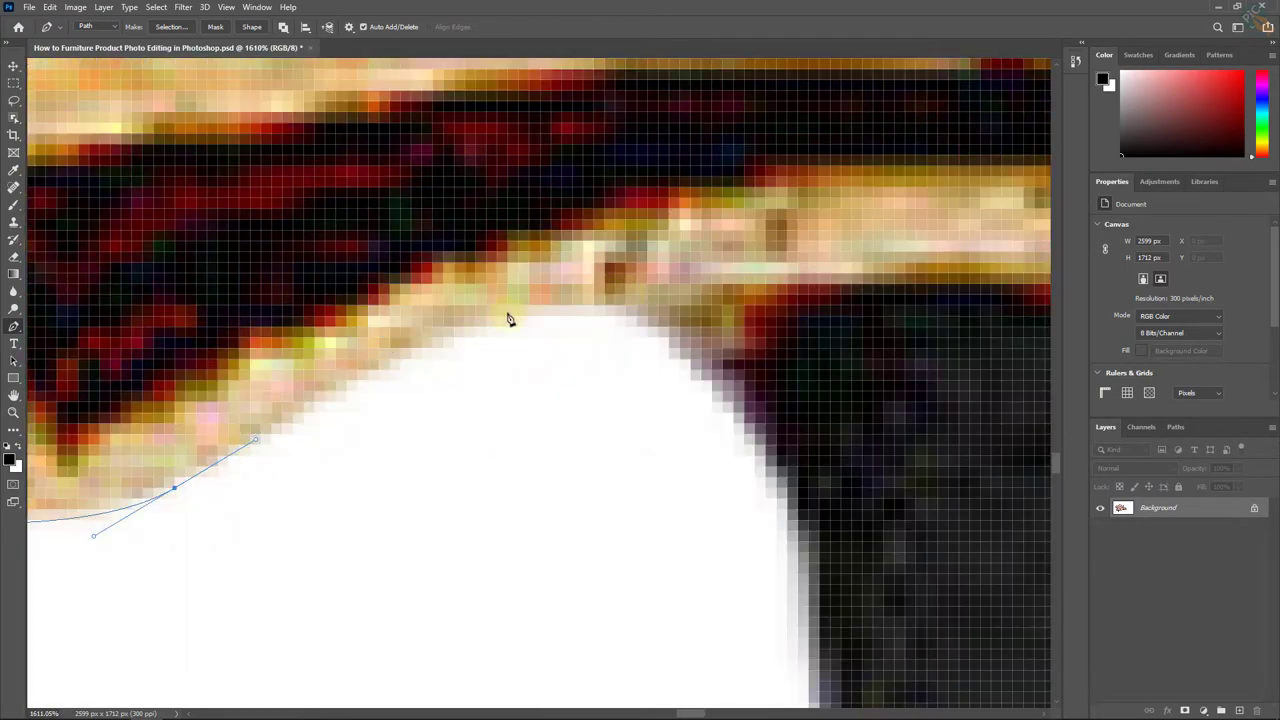
pyautogui.moveTo(508, 314); pyautogui.dragTo(531, 157)
pyautogui.scroll(-2, 531, 157)
pyautogui.moveTo(814, 300); pyautogui.dragTo(694, 323)
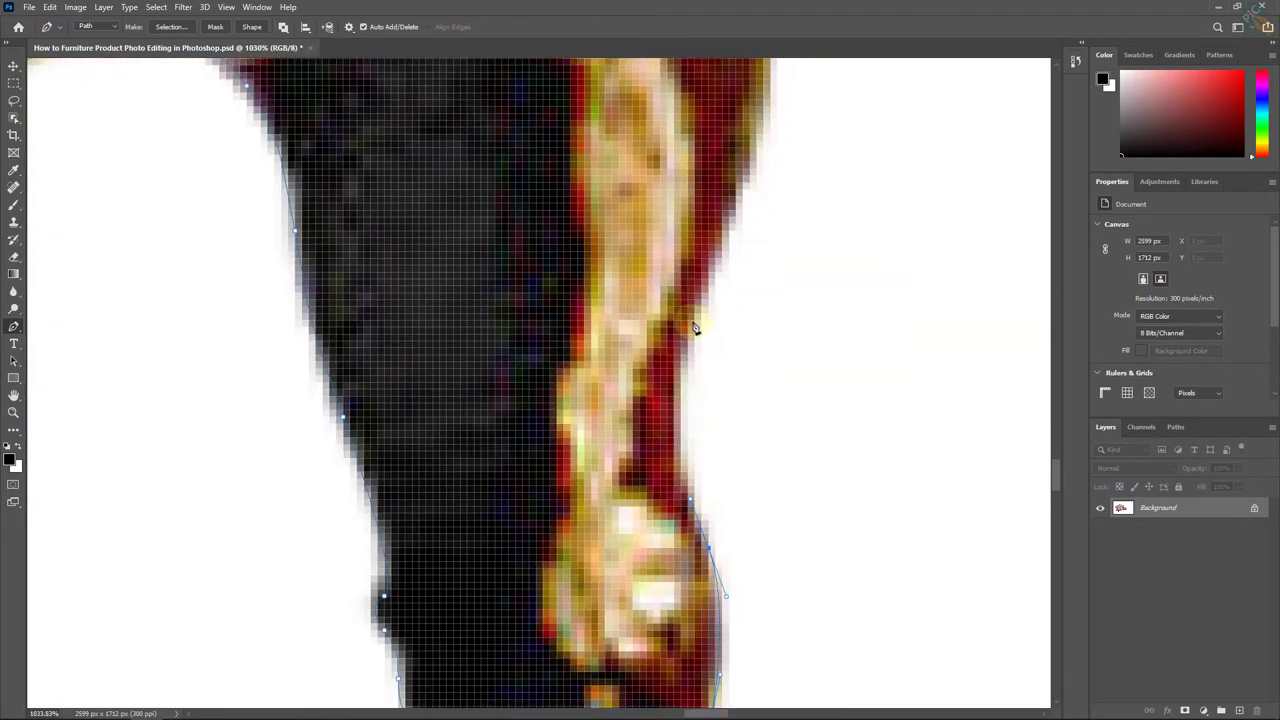
pyautogui.scroll(-1, 694, 323)
pyautogui.scroll(-1, 735, 448)
pyautogui.moveTo(735, 448); pyautogui.dragTo(720, 486)
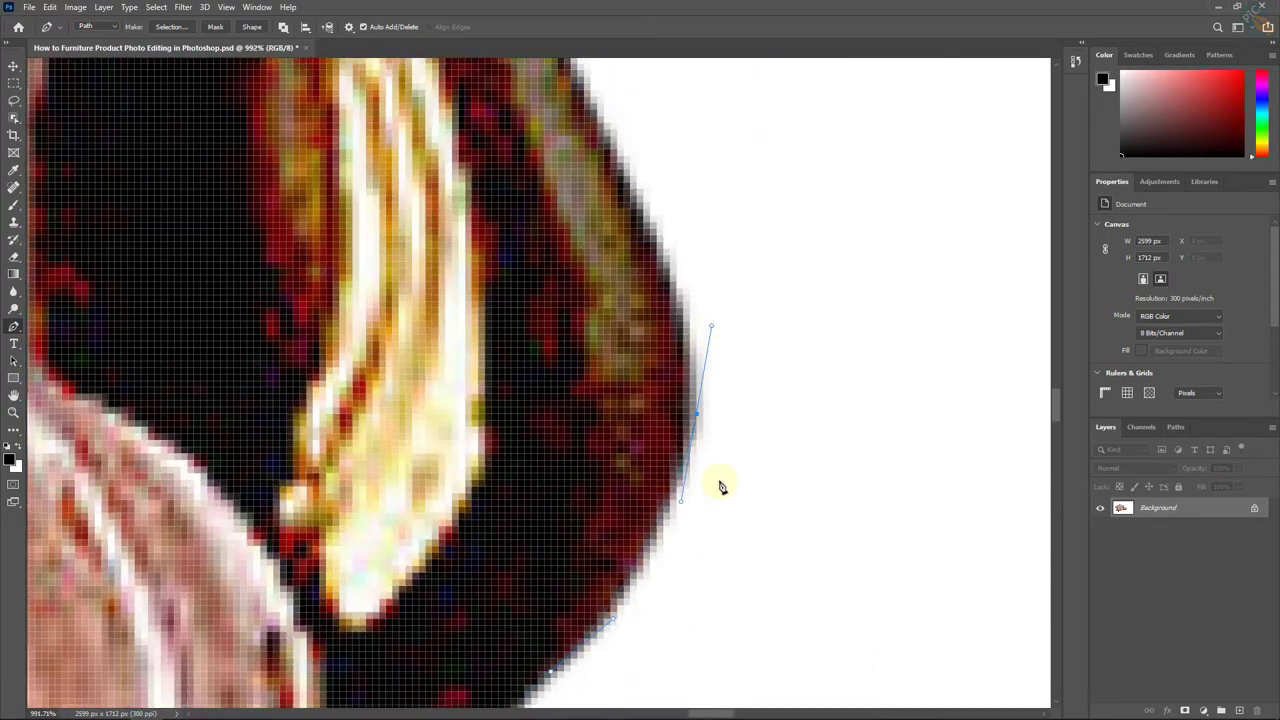
pyautogui.scroll(3, 691, 357)
pyautogui.scroll(-1, 808, 294)
# Step: Curve the path over the armrest top and crest bump, then finish down the leg
pyautogui.click(534, 206)
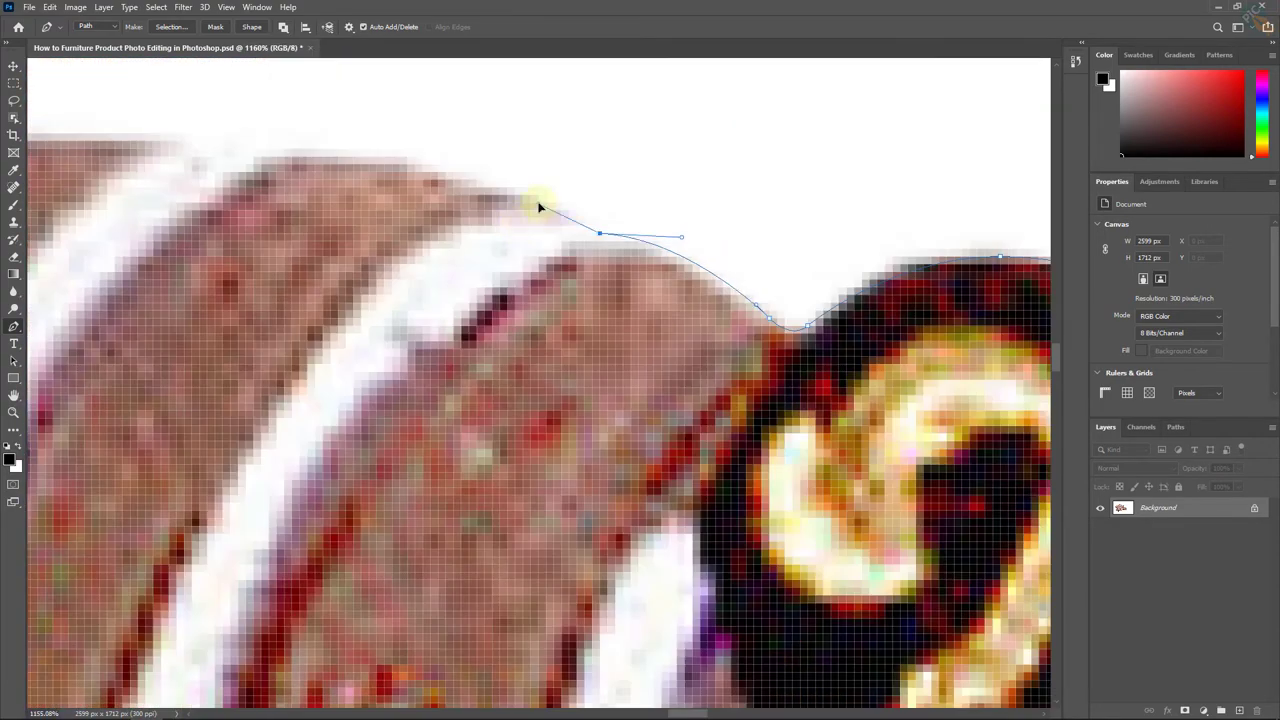
pyautogui.moveTo(48, 333)
pyautogui.mouseDown()
pyautogui.moveTo(512, 282)
pyautogui.moveTo(466, 234)
pyautogui.moveTo(606, 278)
pyautogui.mouseUp()
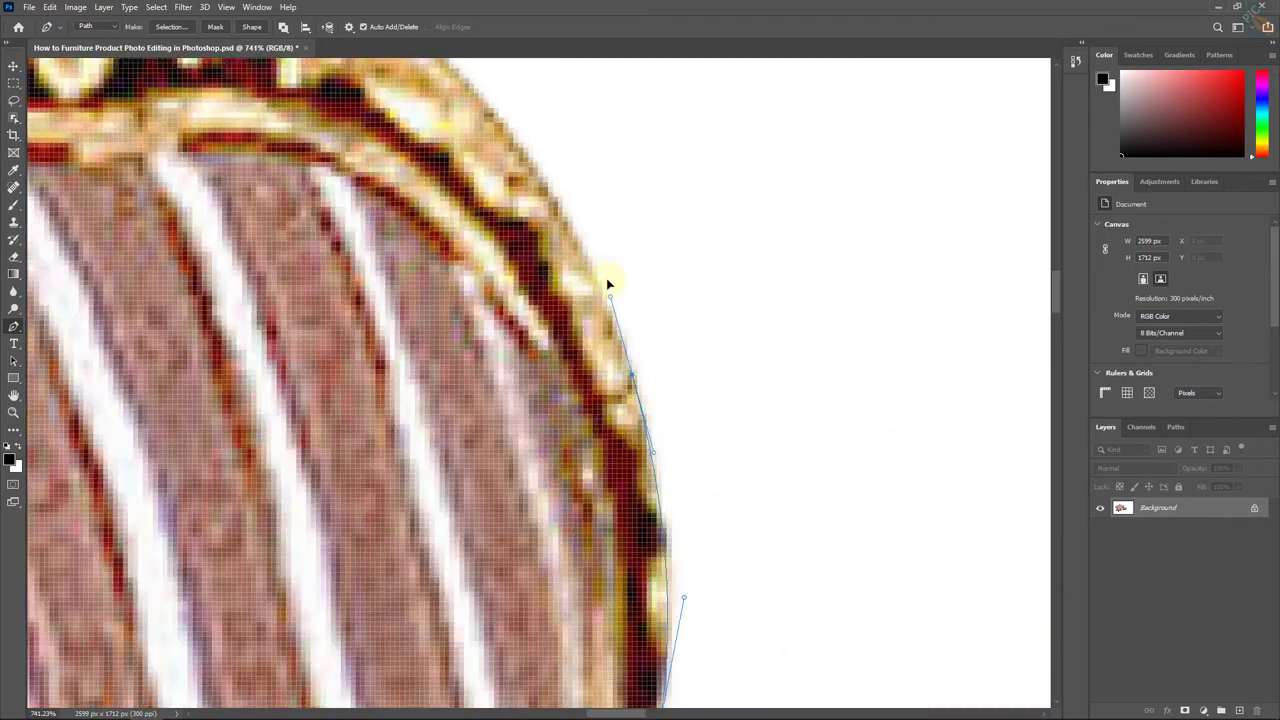
pyautogui.scroll(1, 686, 241)
pyautogui.scroll(2, 686, 241)
pyautogui.moveTo(1014, 206); pyautogui.dragTo(1050, 210)
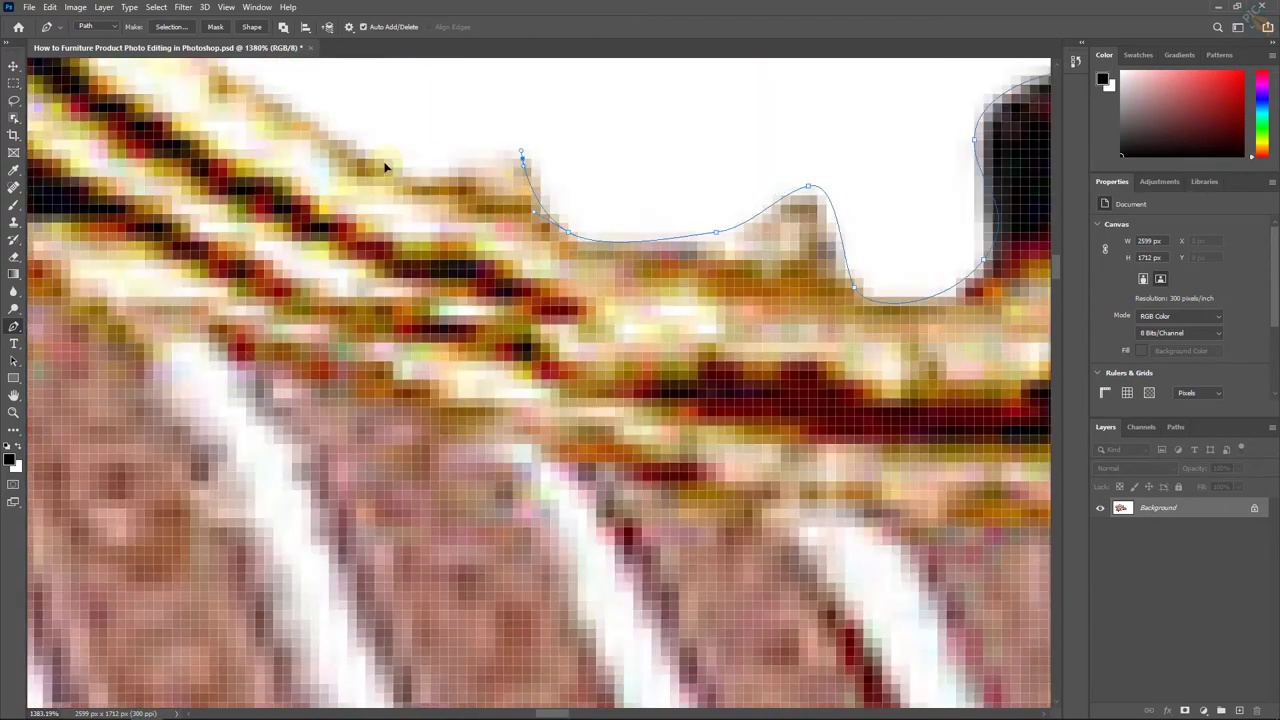
pyautogui.moveTo(900, 250)
pyautogui.mouseDown()
pyautogui.moveTo(501, 252)
pyautogui.moveTo(411, 303)
pyautogui.moveTo(671, 334)
pyautogui.moveTo(486, 237)
pyautogui.moveTo(503, 343)
pyautogui.moveTo(591, 253)
pyautogui.moveTo(380, 374)
pyautogui.moveTo(554, 286)
pyautogui.moveTo(508, 205)
pyautogui.moveTo(380, 371)
pyautogui.moveTo(414, 257)
pyautogui.moveTo(509, 434)
pyautogui.moveTo(303, 348)
pyautogui.moveTo(557, 309)
pyautogui.moveTo(329, 363)
pyautogui.moveTo(620, 131)
pyautogui.moveTo(549, 306)
pyautogui.moveTo(523, 291)
pyautogui.moveTo(486, 371)
pyautogui.moveTo(472, 463)
pyautogui.mouseUp()
pyautogui.scroll(1, 674, 347)
pyautogui.scroll(-1, 591, 253)
pyautogui.scroll(1, 303, 348)
pyautogui.scroll(-2, 329, 363)
pyautogui.scroll(2, 549, 306)
pyautogui.click(476, 450)
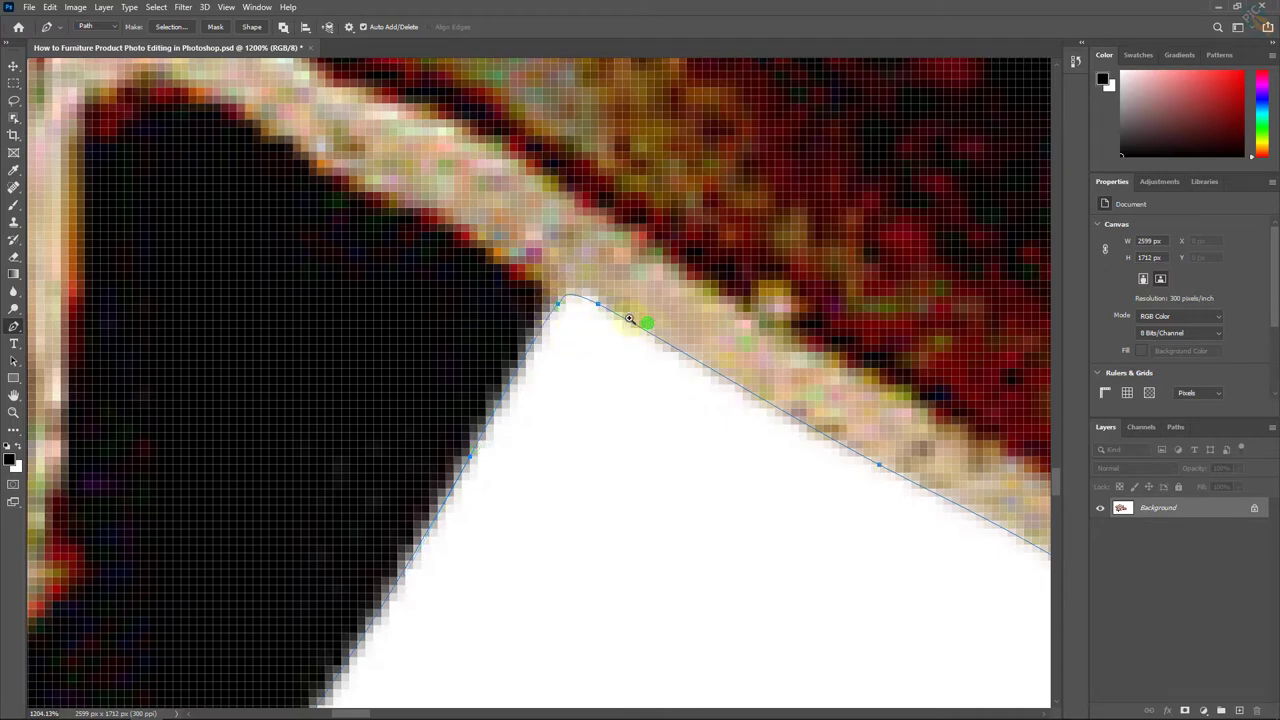
pyautogui.scroll(-5, 629, 318)
pyautogui.scroll(-2, 600, 300)
pyautogui.scroll(-2, 748, 293)
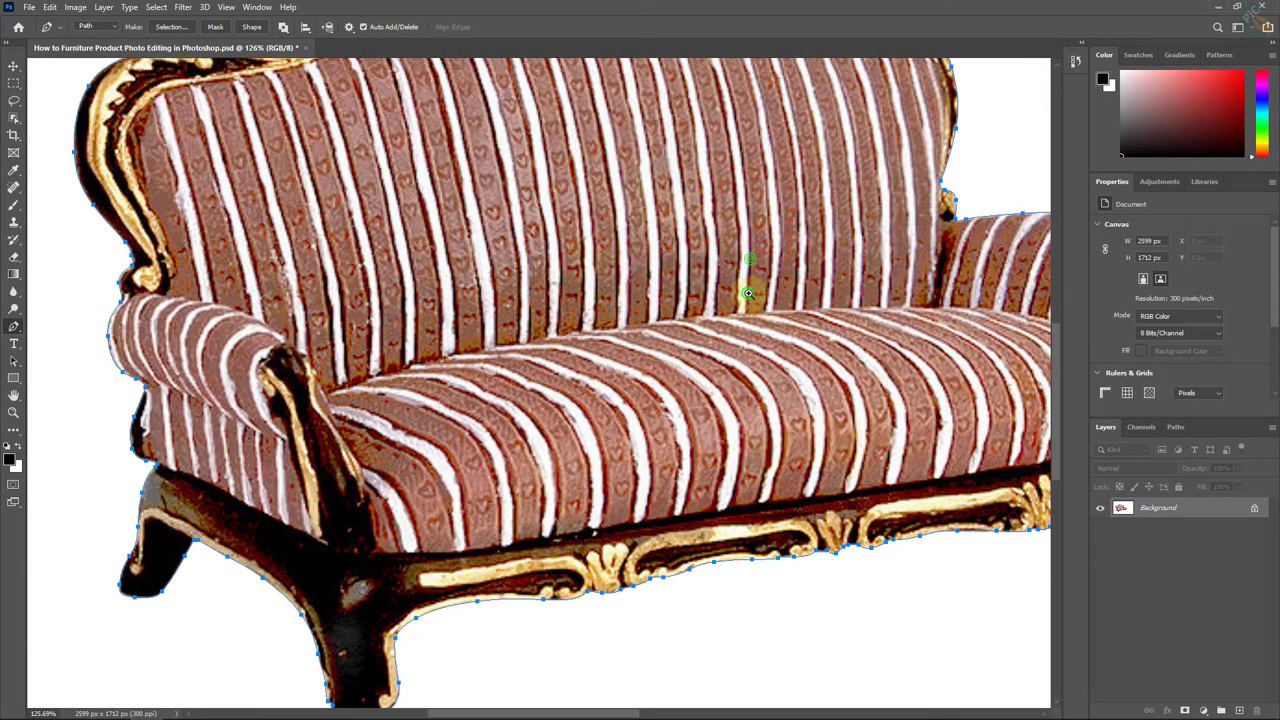
pyautogui.scroll(-2, 748, 293)
pyautogui.scroll(-1, 748, 293)
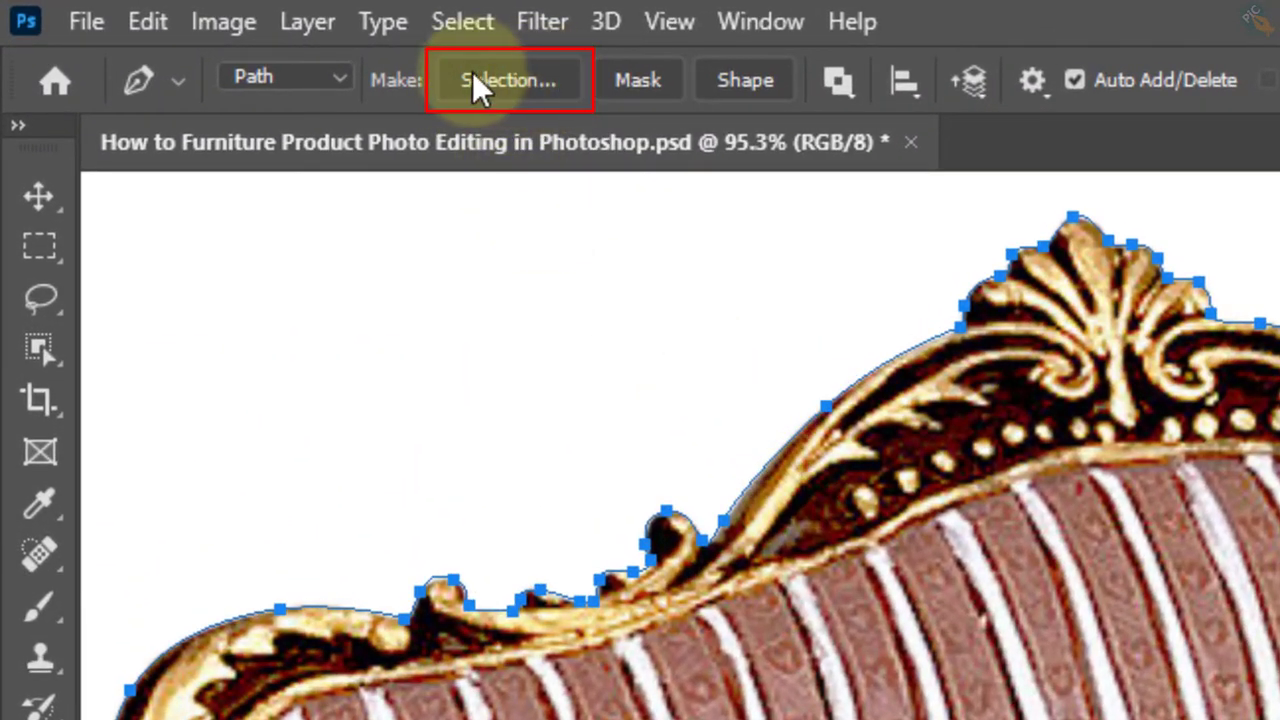
# Step: Convert the sofa path into a selection with a 0-pixel feather radius
pyautogui.click(504, 72)
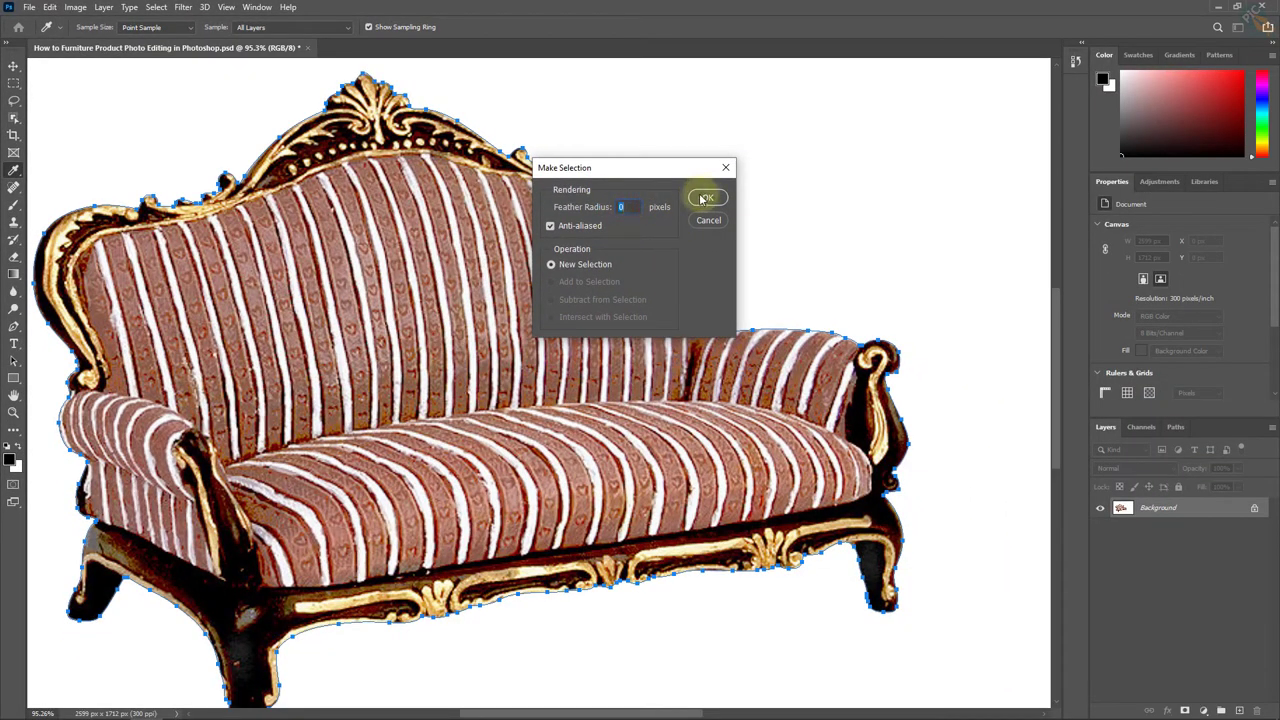
pyautogui.click(710, 197)
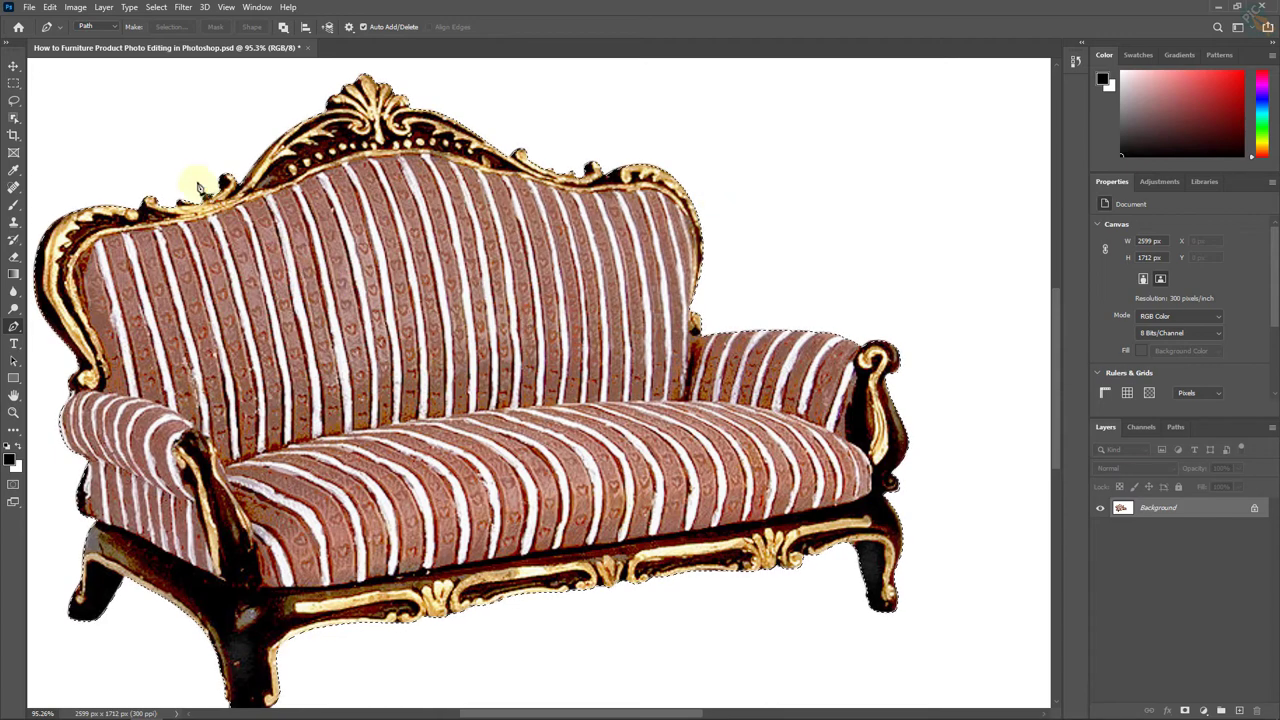
pyautogui.click(101, 8)
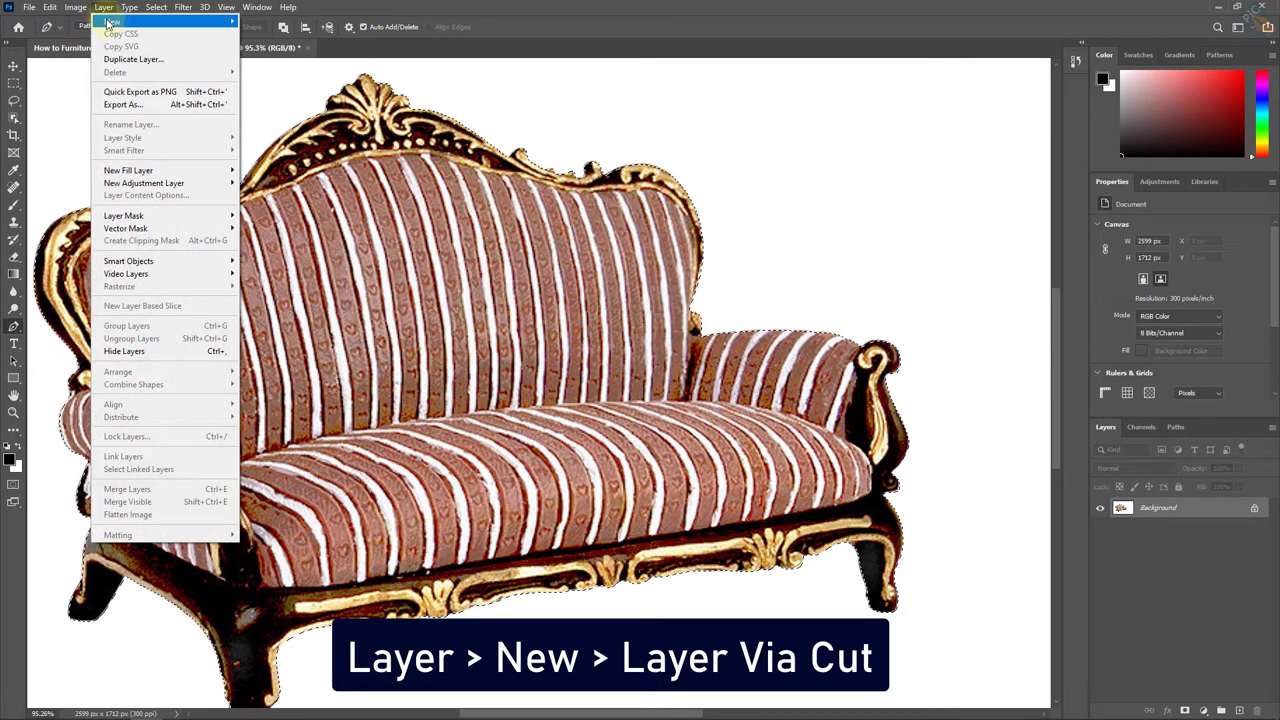
pyautogui.moveTo(112, 21)
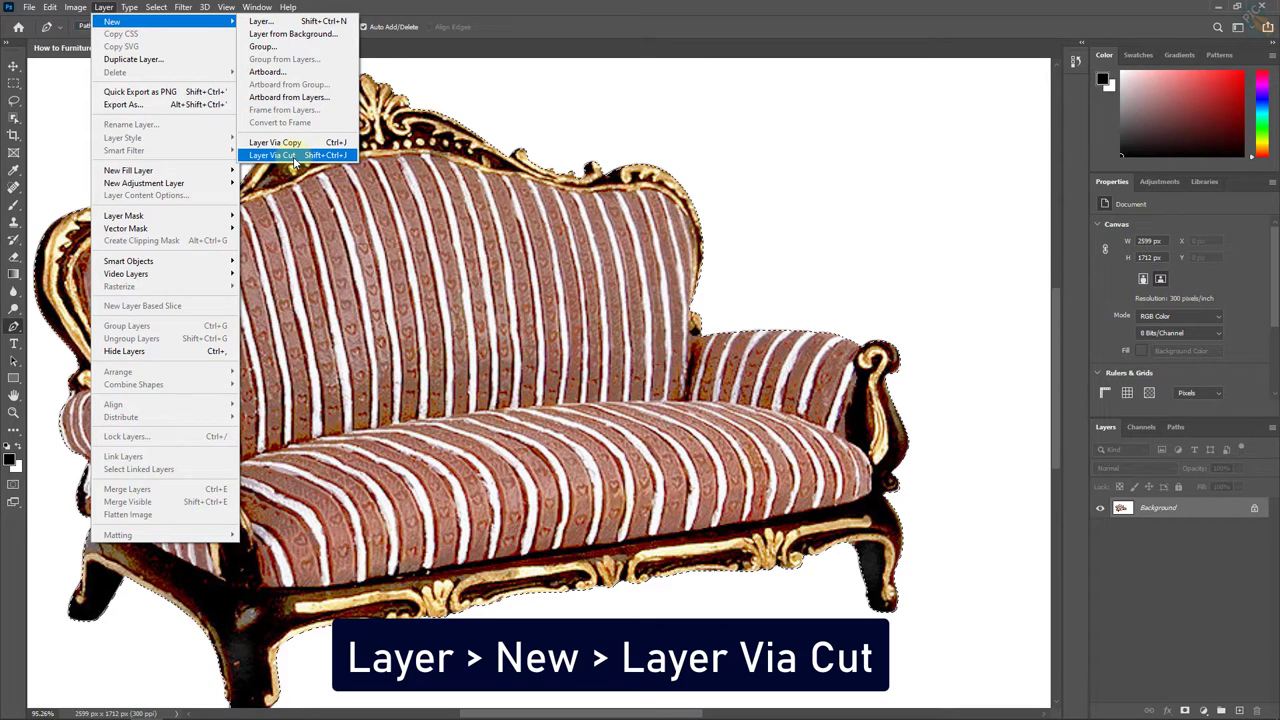
# Step: Cut the sofa onto Layer 1 and fill the Background layer with white
pyautogui.click(295, 156)
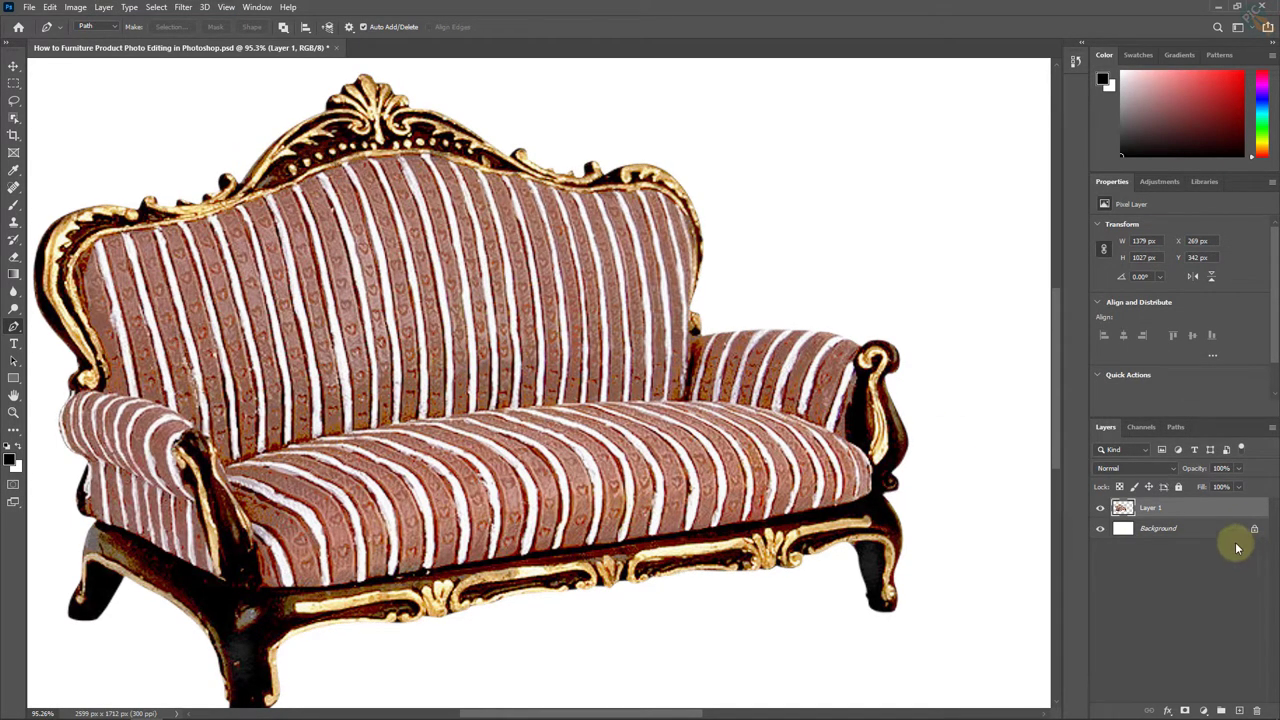
pyautogui.click(1100, 509)
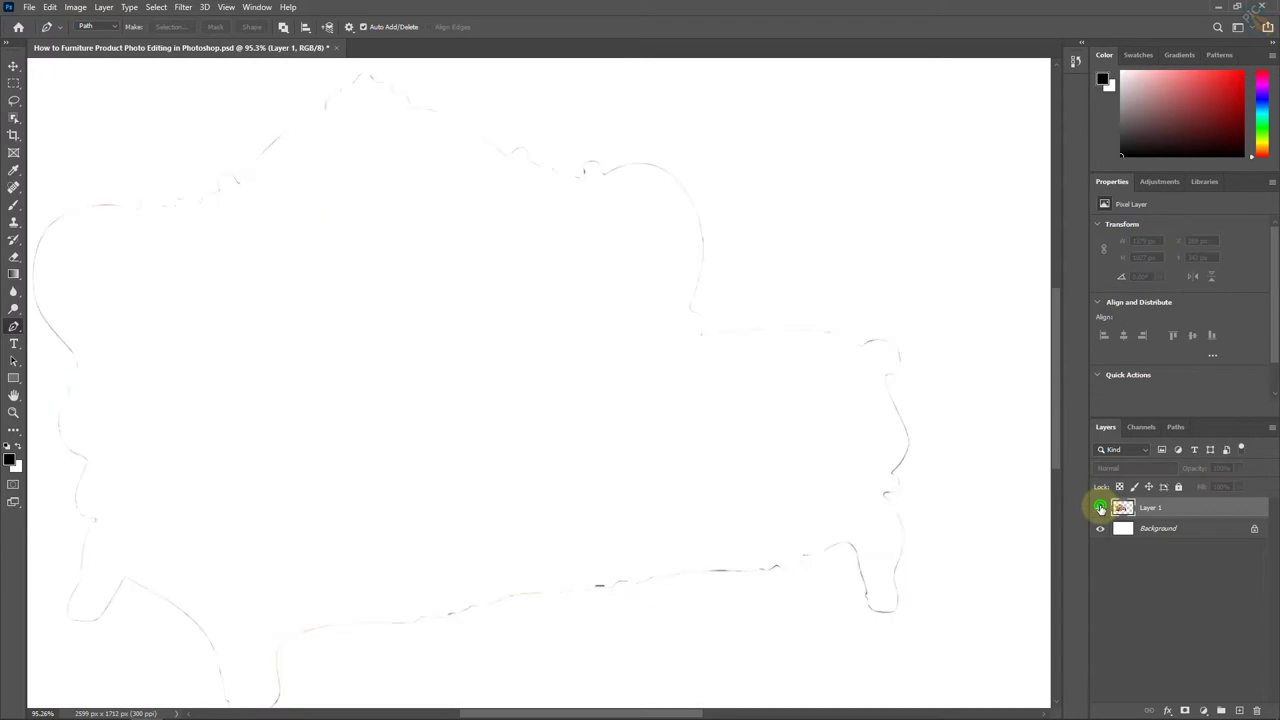
pyautogui.click(1100, 509)
pyautogui.click(1100, 509)
pyautogui.click(1167, 529)
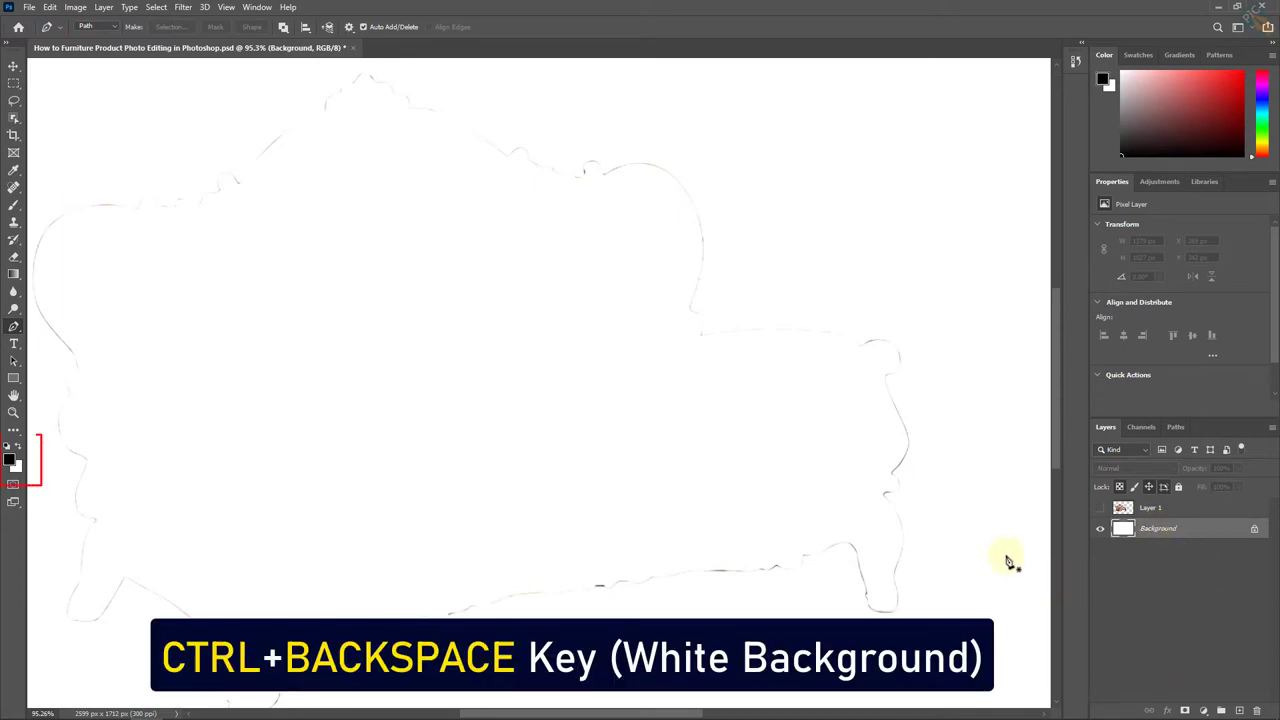
pyautogui.hotkey('ctrl', 'BackSpace')
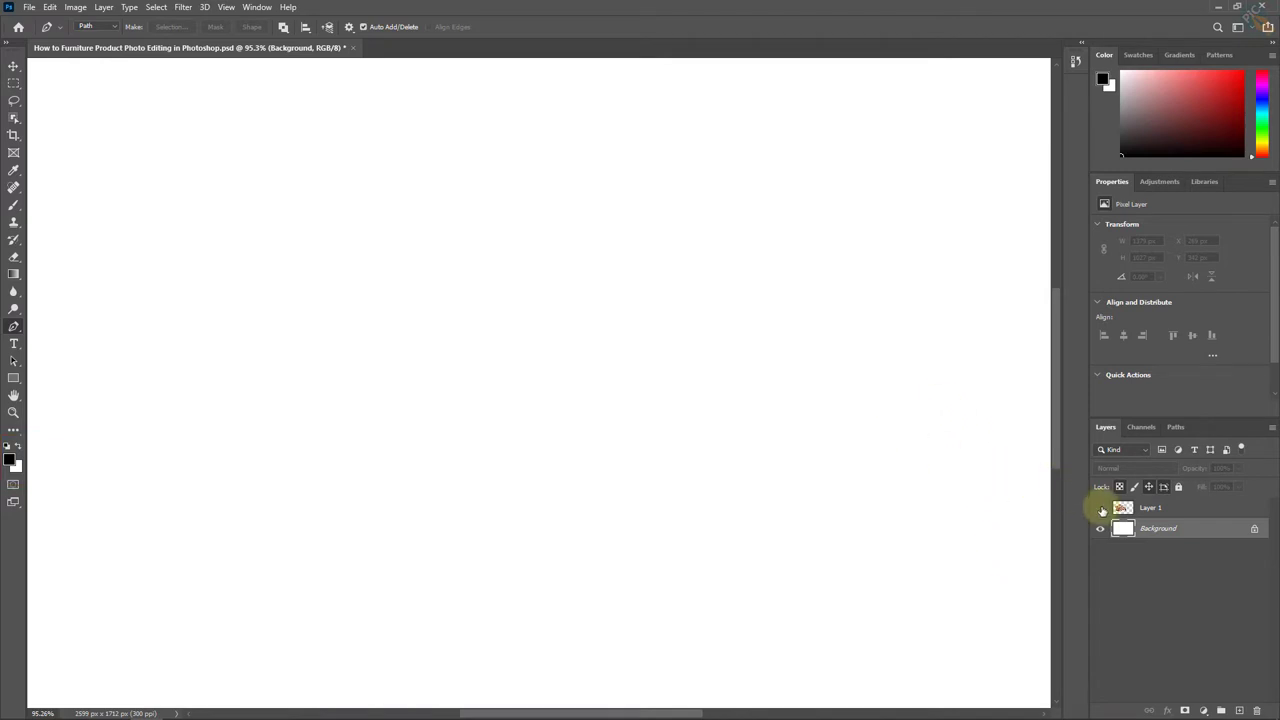
pyautogui.click(1102, 510)
# Step: Switch to the Move Tool and make the Background layer active
pyautogui.click(1156, 508)
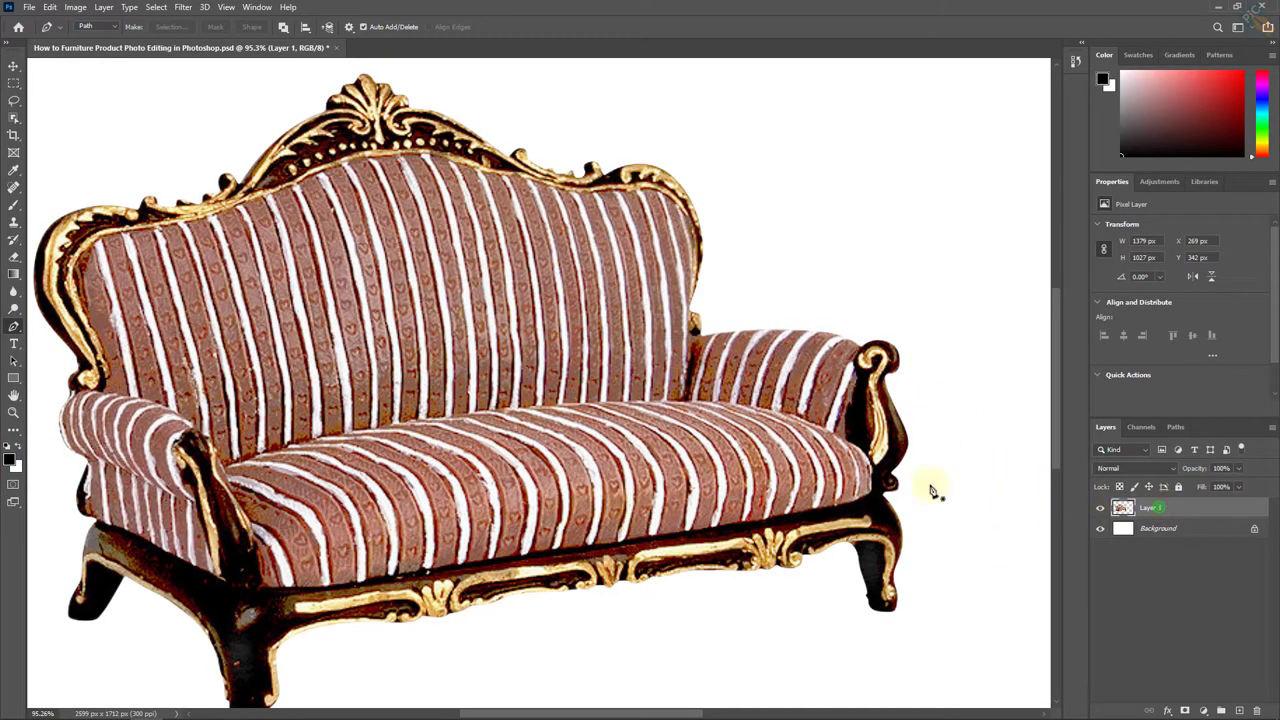
pyautogui.click(14, 66)
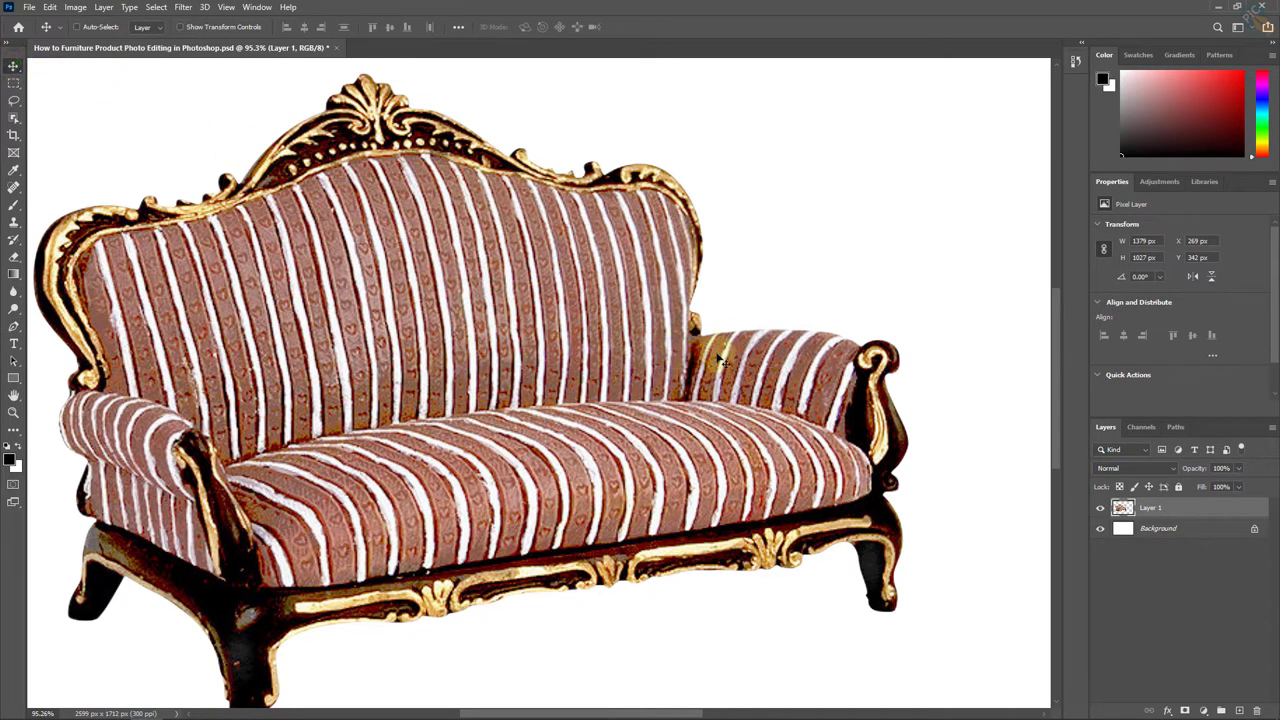
pyautogui.scroll(-2, 686, 340)
pyautogui.scroll(-1, 688, 329)
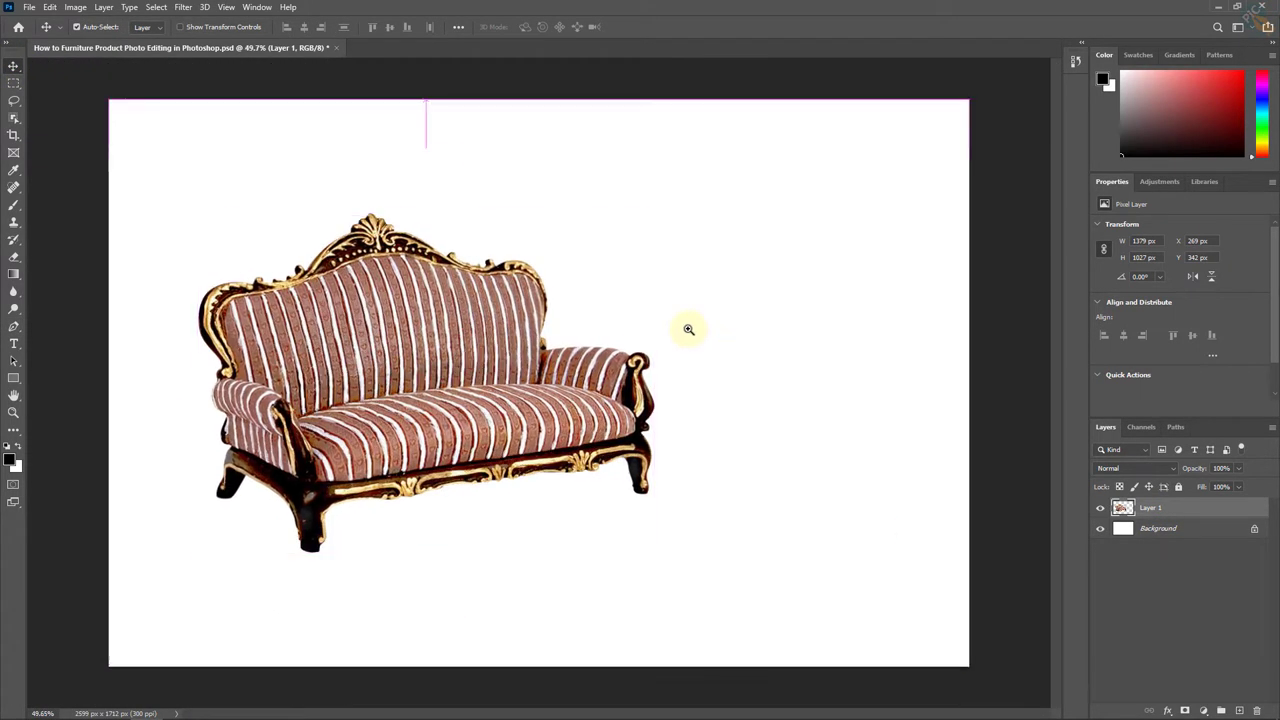
pyautogui.scroll(1, 688, 329)
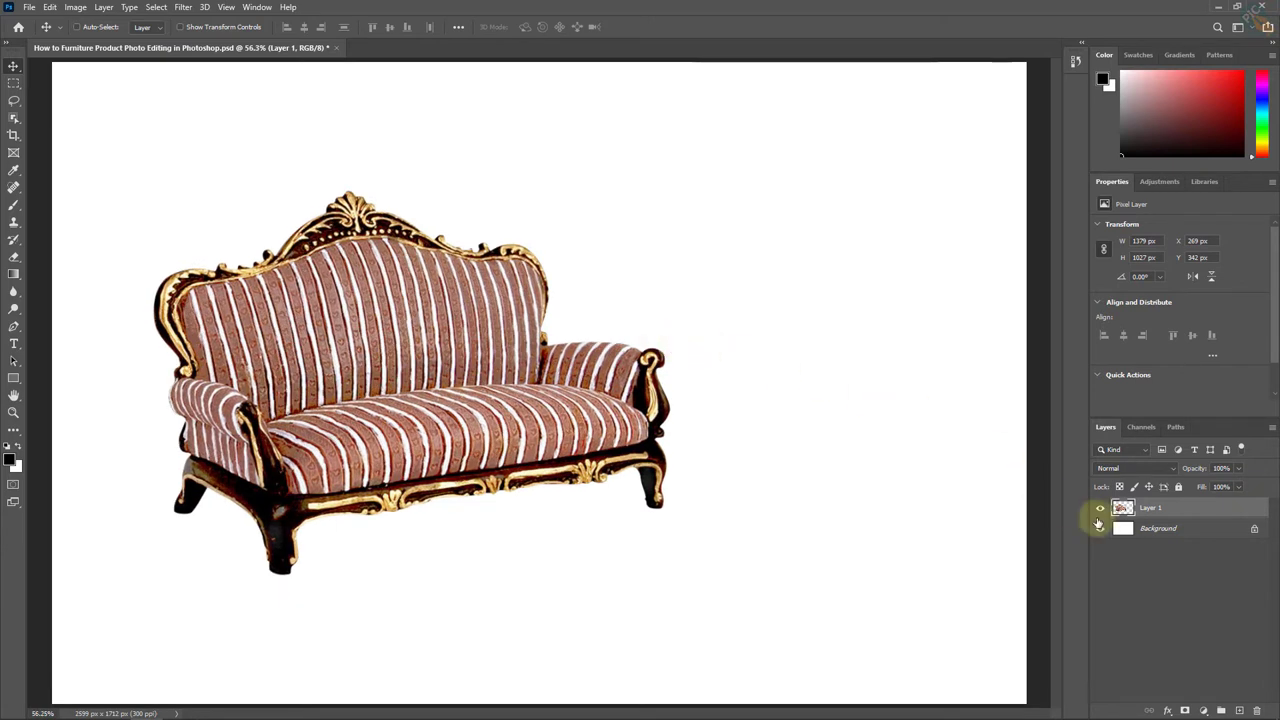
pyautogui.click(1158, 529)
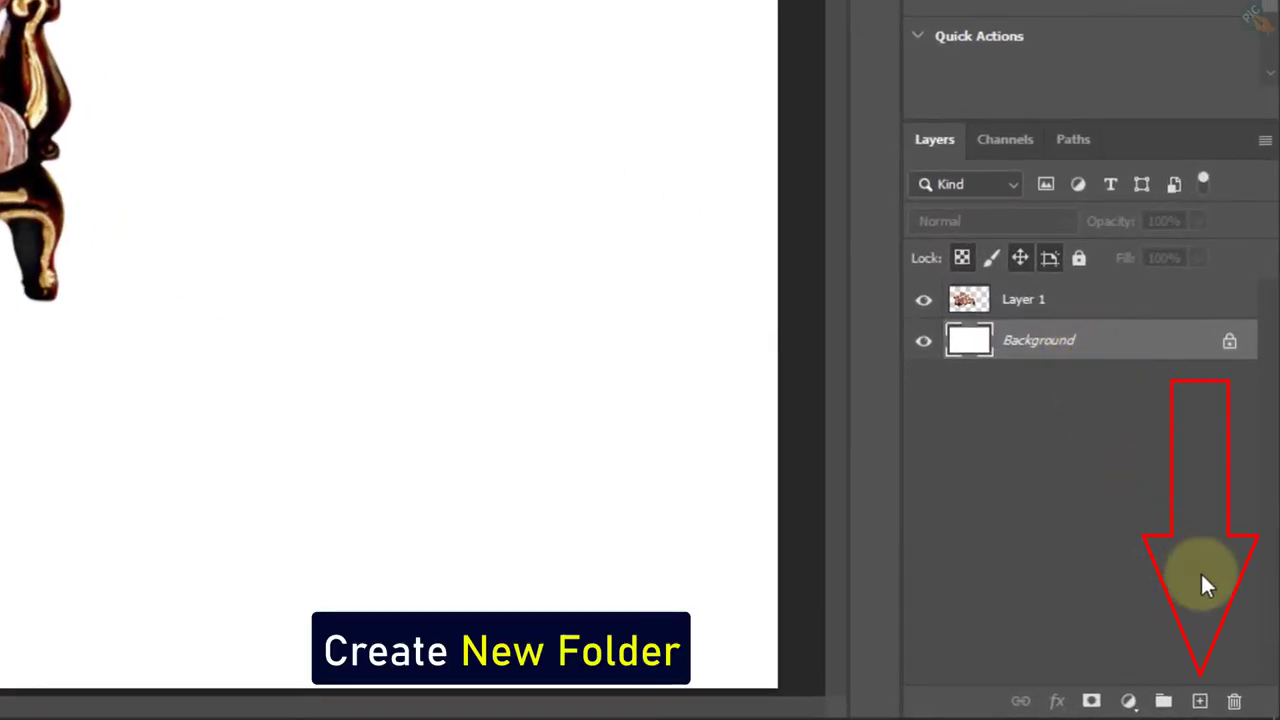
# Step: Create an empty Layer 2 above the Background and make it the active layer
pyautogui.click(1201, 702)
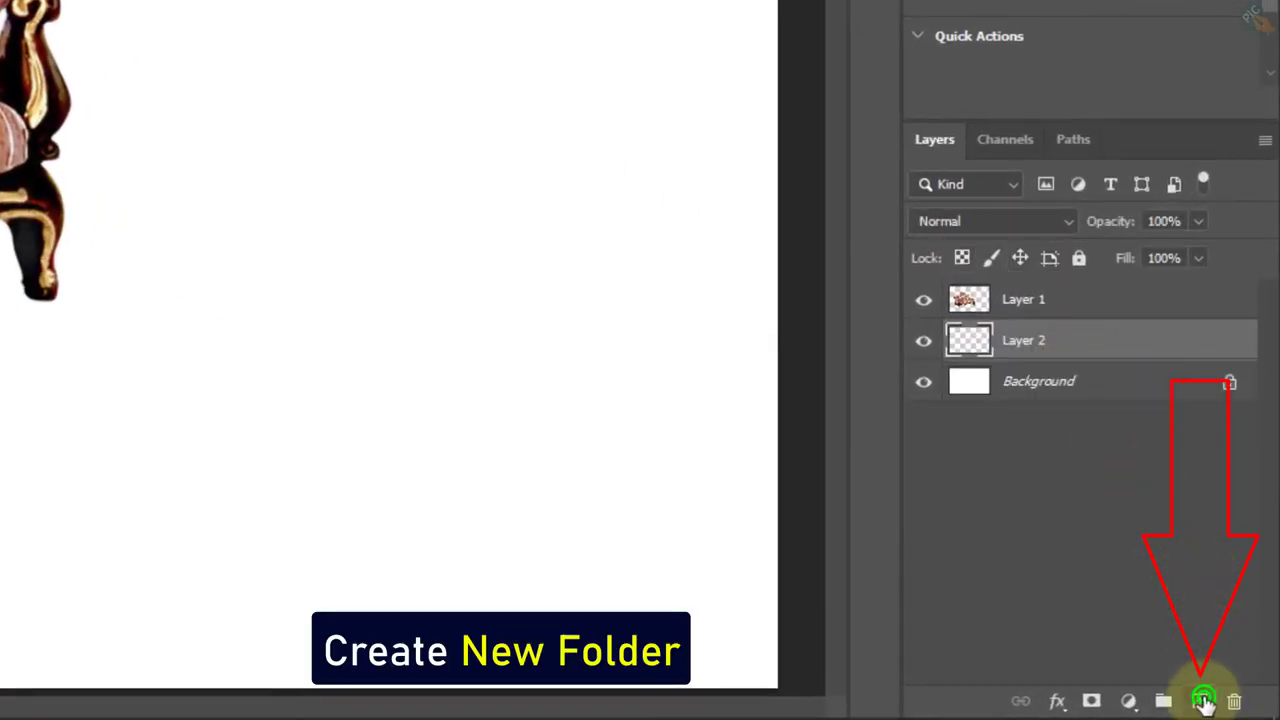
pyautogui.click(973, 337)
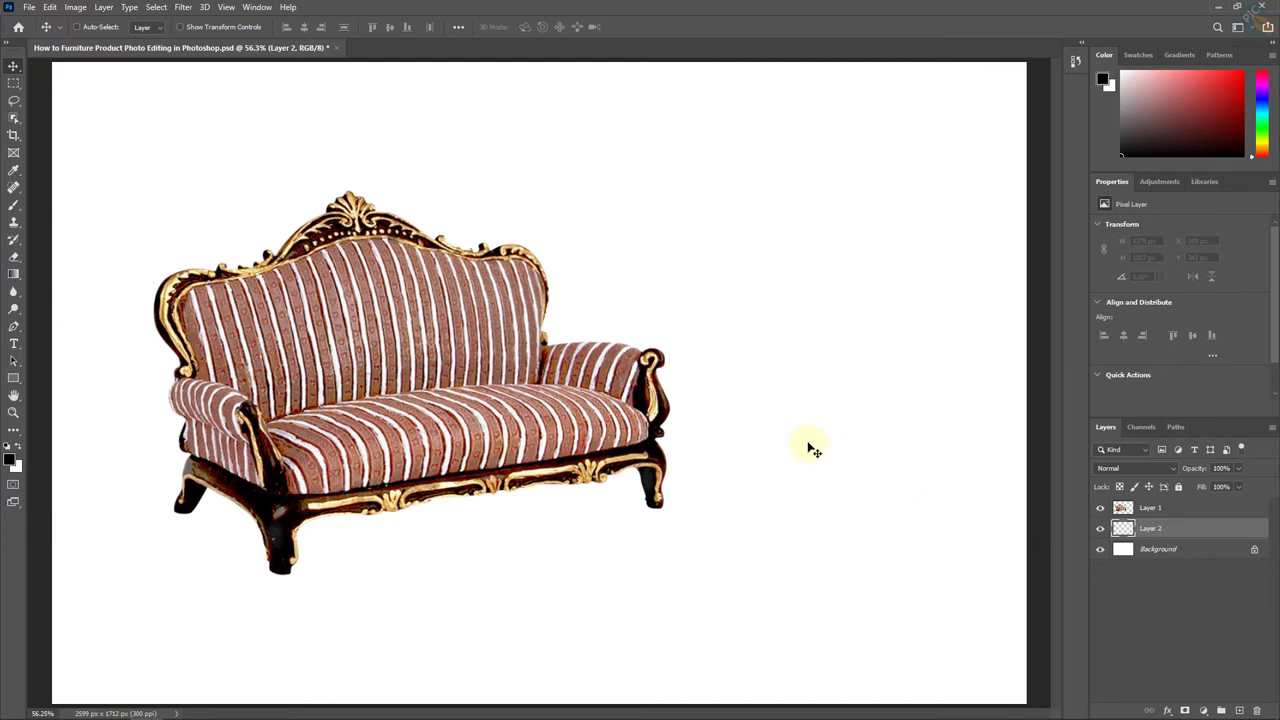
# Step: Choose the Gradient Tool and set its stops to ffffff and cdcdcd in the Gradient Editor
pyautogui.click(12, 278)
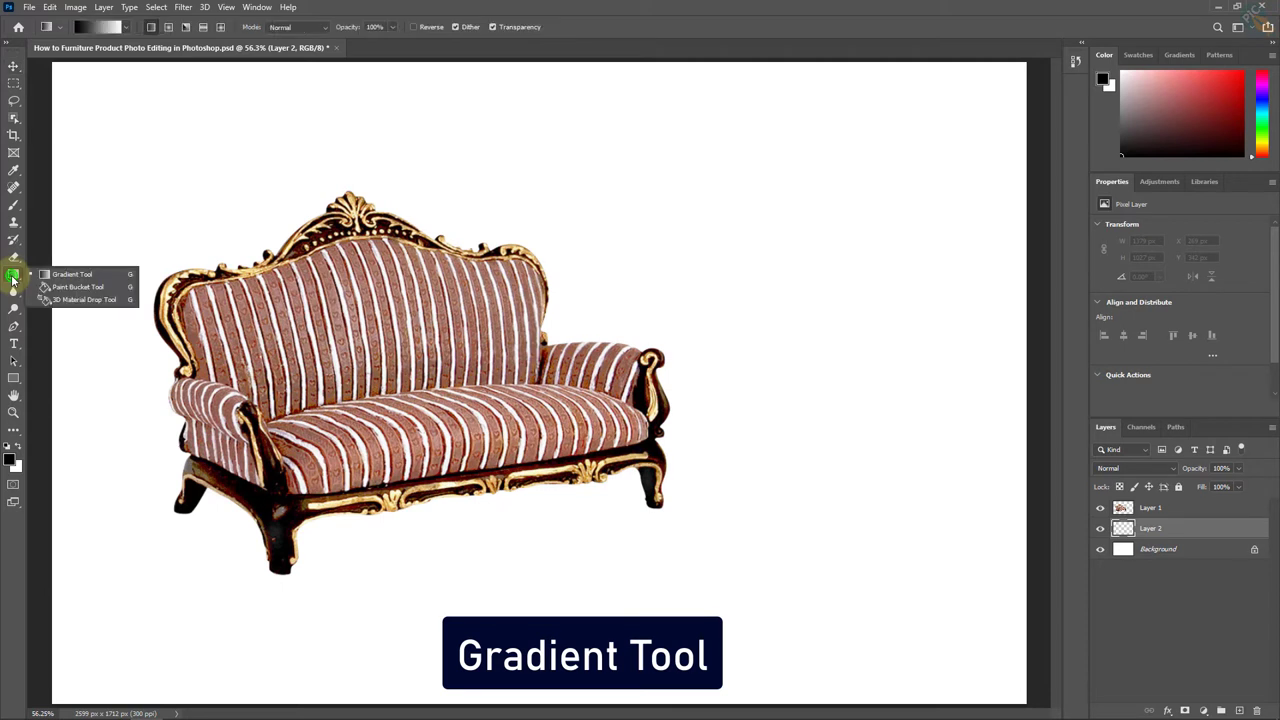
pyautogui.click(75, 276)
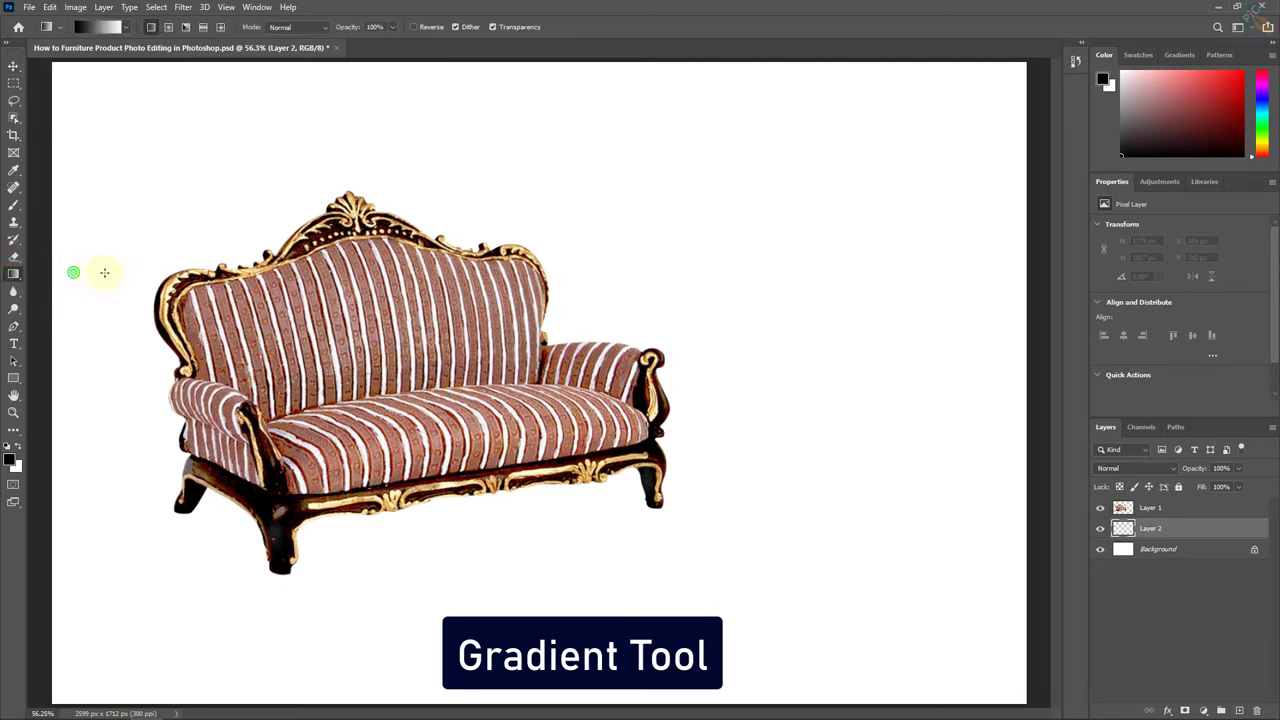
pyautogui.click(98, 30)
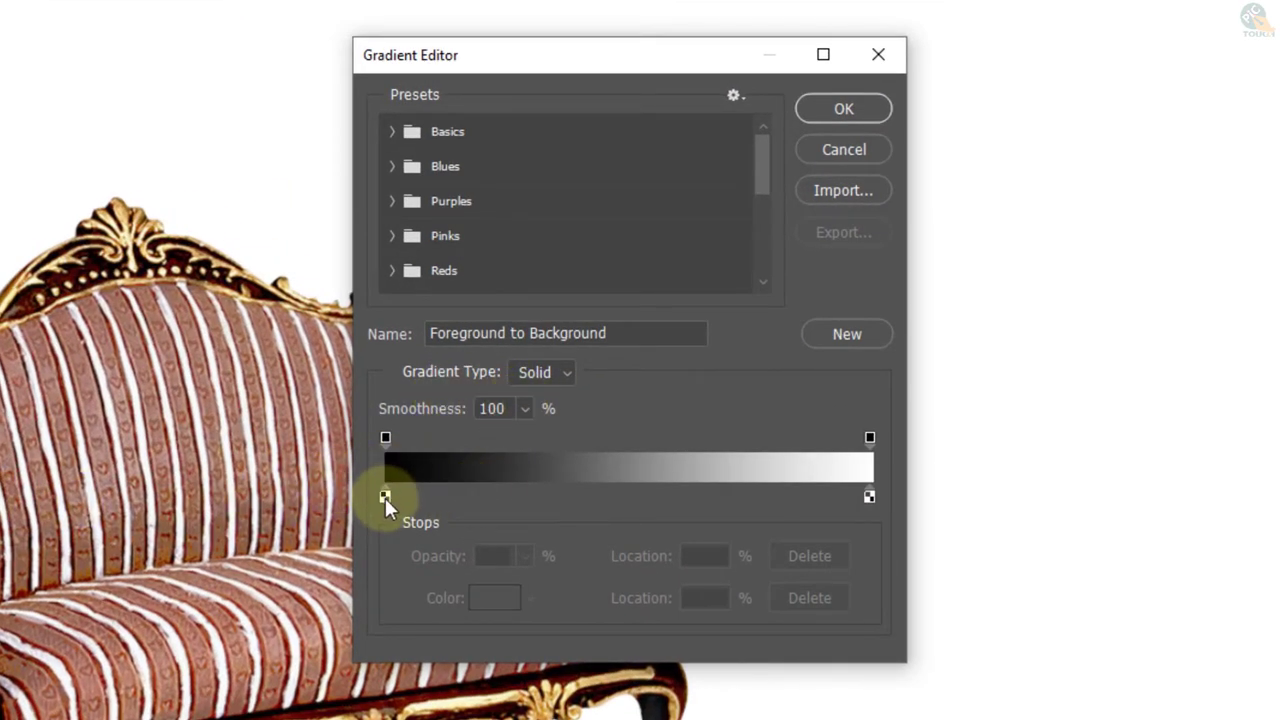
pyautogui.doubleClick(385, 498)
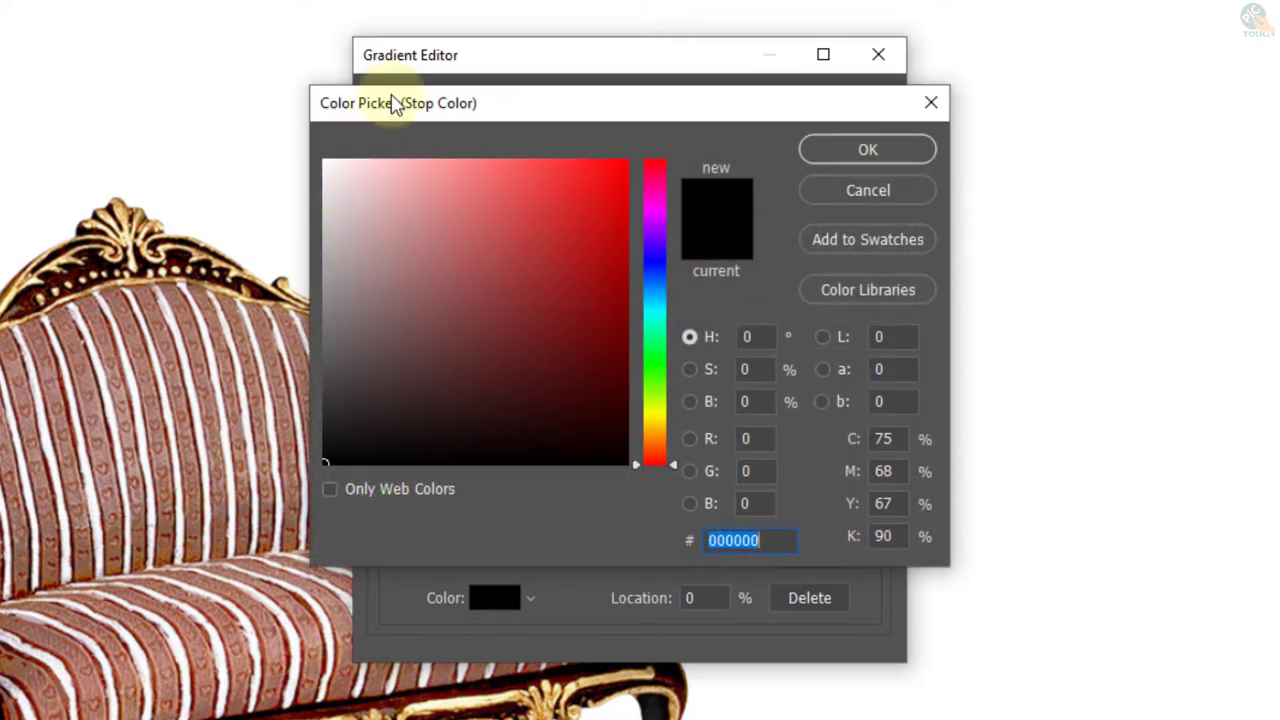
pyautogui.moveTo(346, 222); pyautogui.dragTo(302, 152)
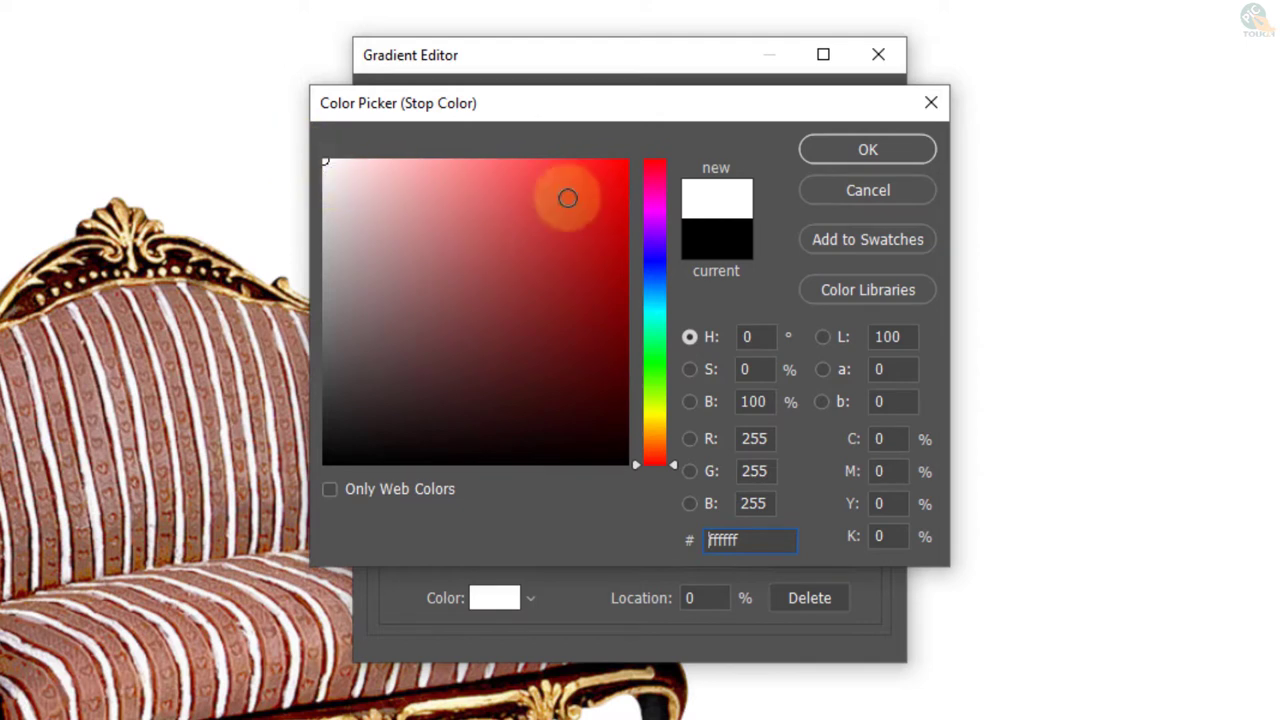
pyautogui.click(857, 148)
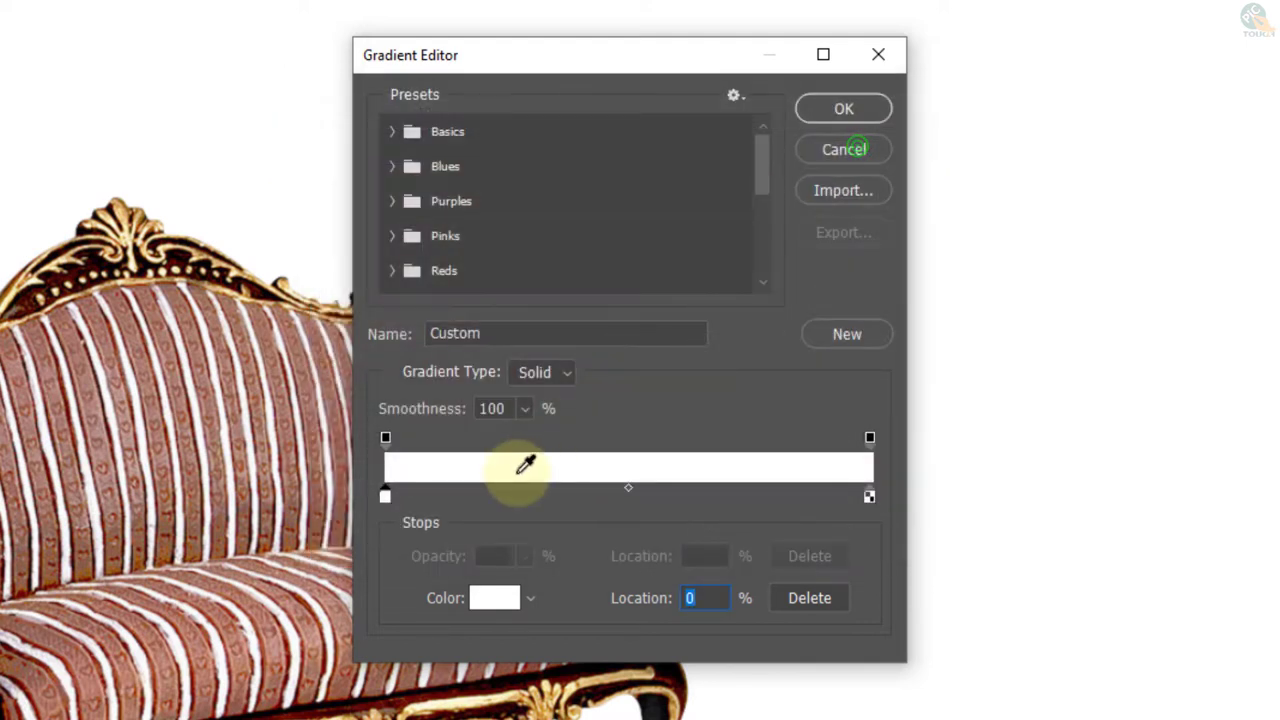
pyautogui.doubleClick(869, 496)
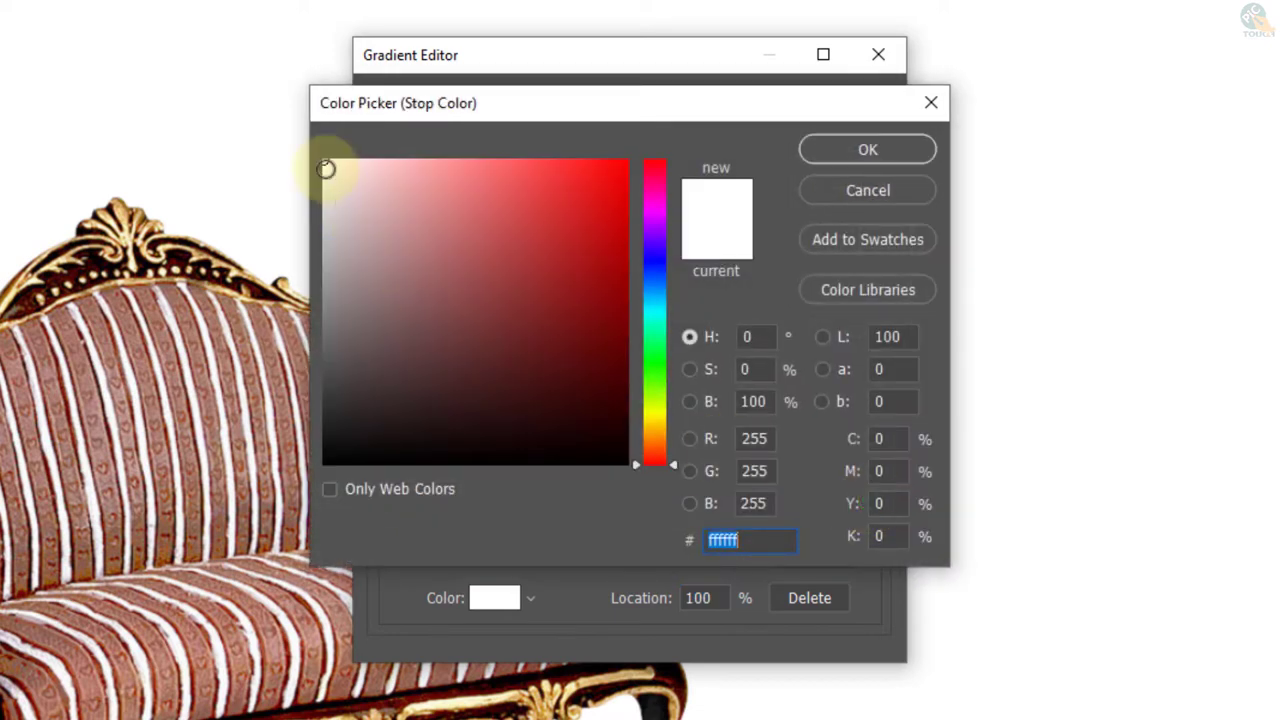
pyautogui.moveTo(330, 165); pyautogui.dragTo(262, 221)
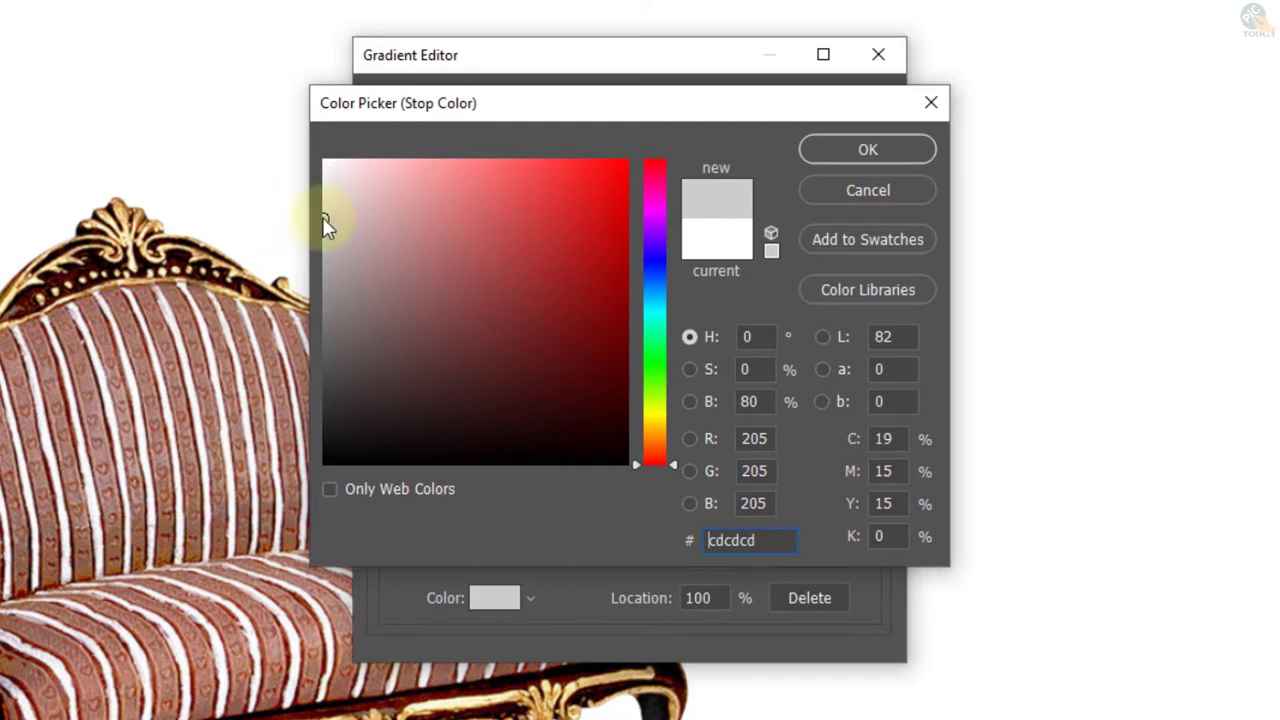
pyautogui.click(888, 148)
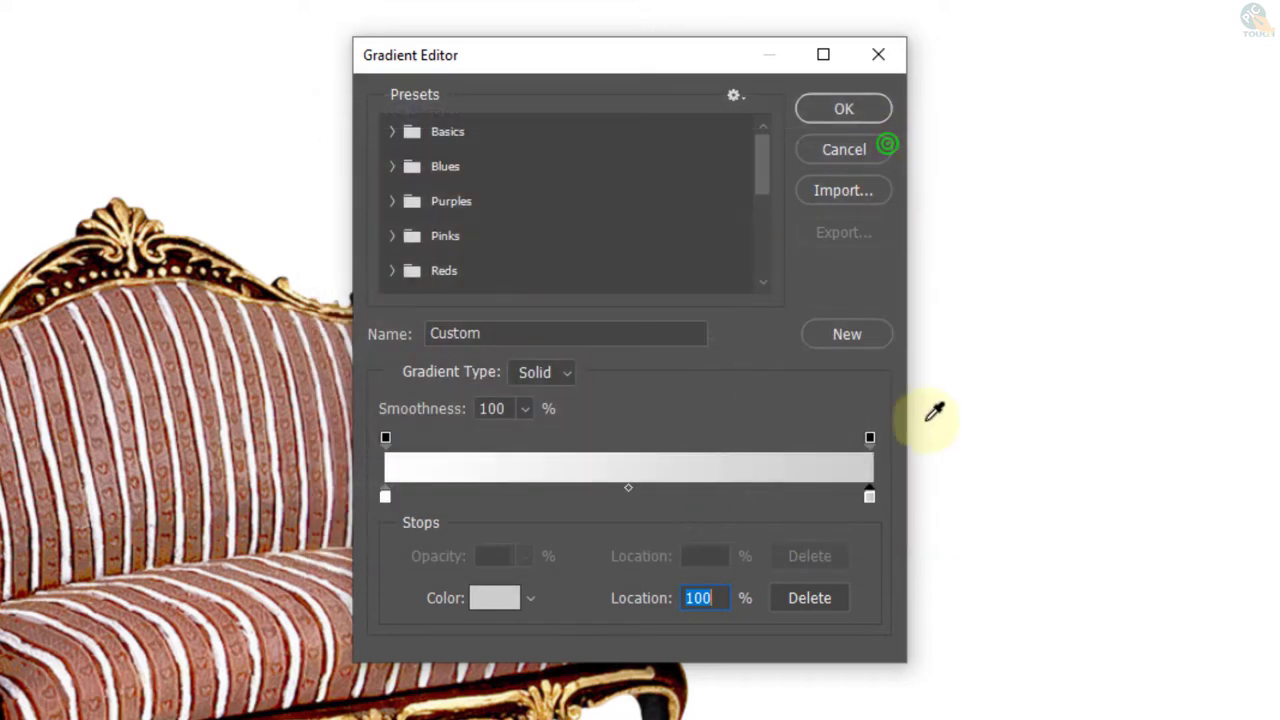
pyautogui.click(844, 108)
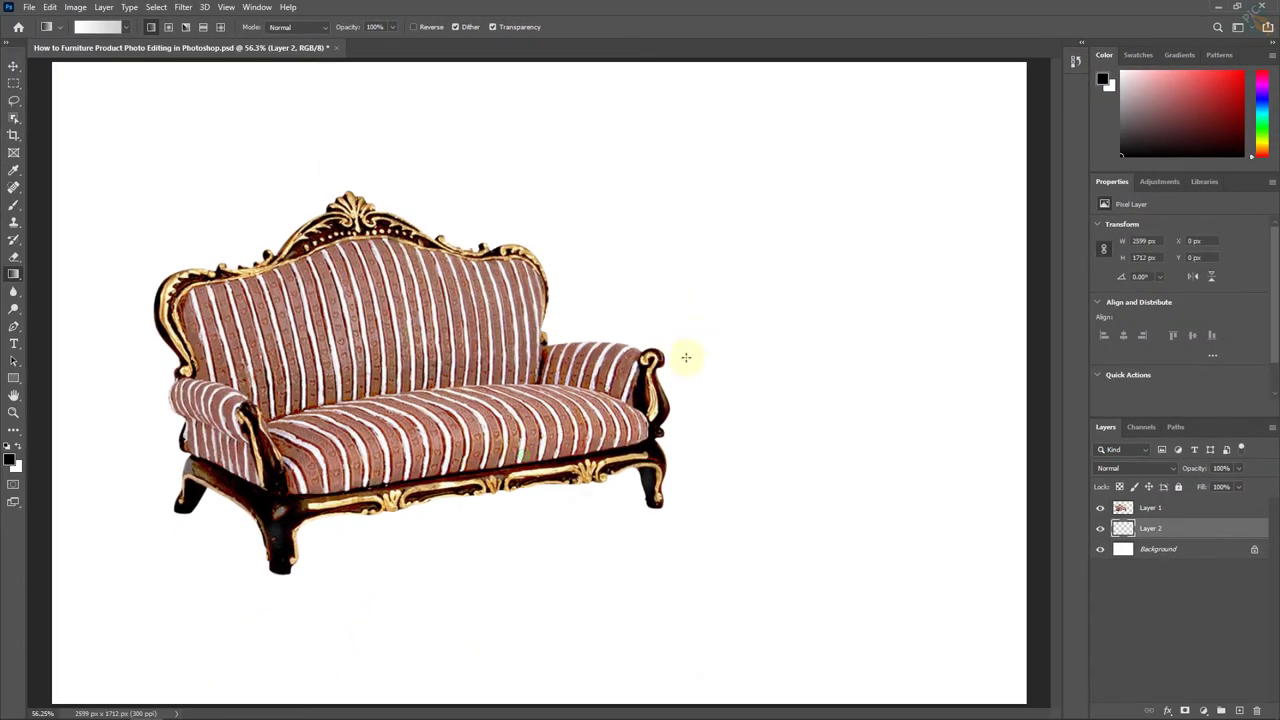
# Step: Paint a diagonal white-to-grey gradient across Layer 2 and toggle its visibility to compare
pyautogui.moveTo(703, 309); pyautogui.dragTo(604, 472)
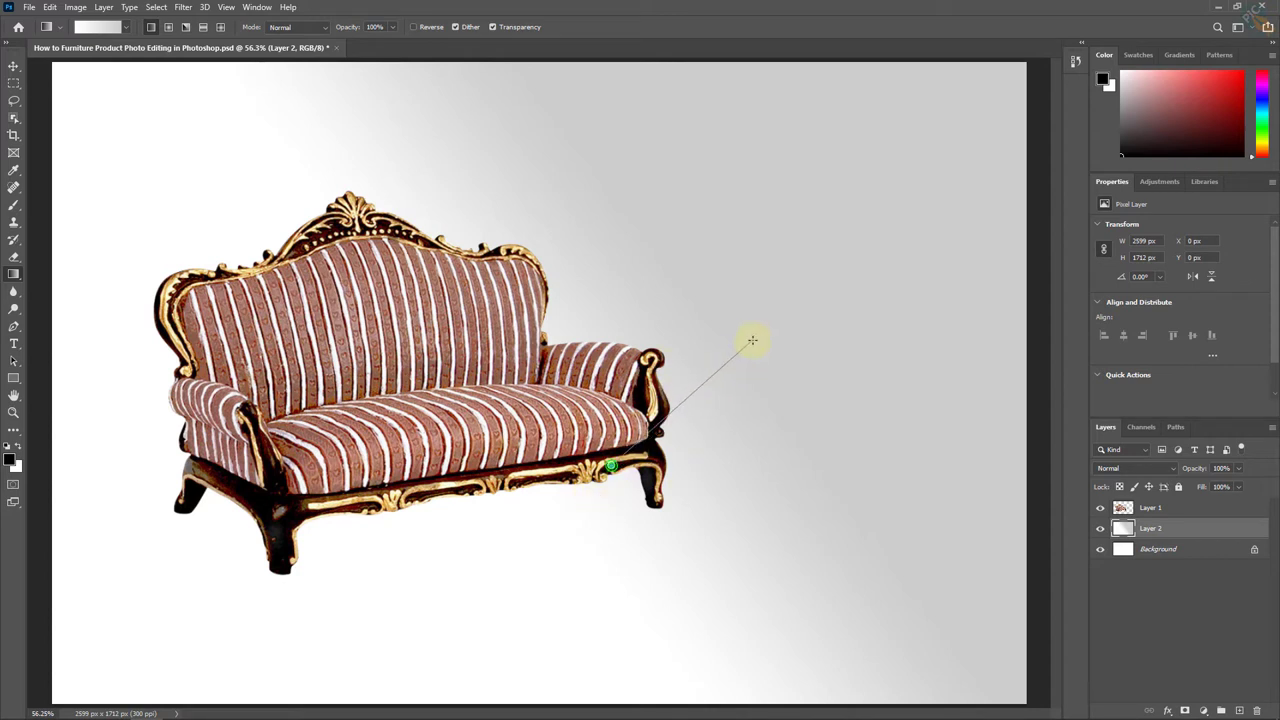
pyautogui.moveTo(752, 340); pyautogui.dragTo(752, 340)
pyautogui.click(574, 464)
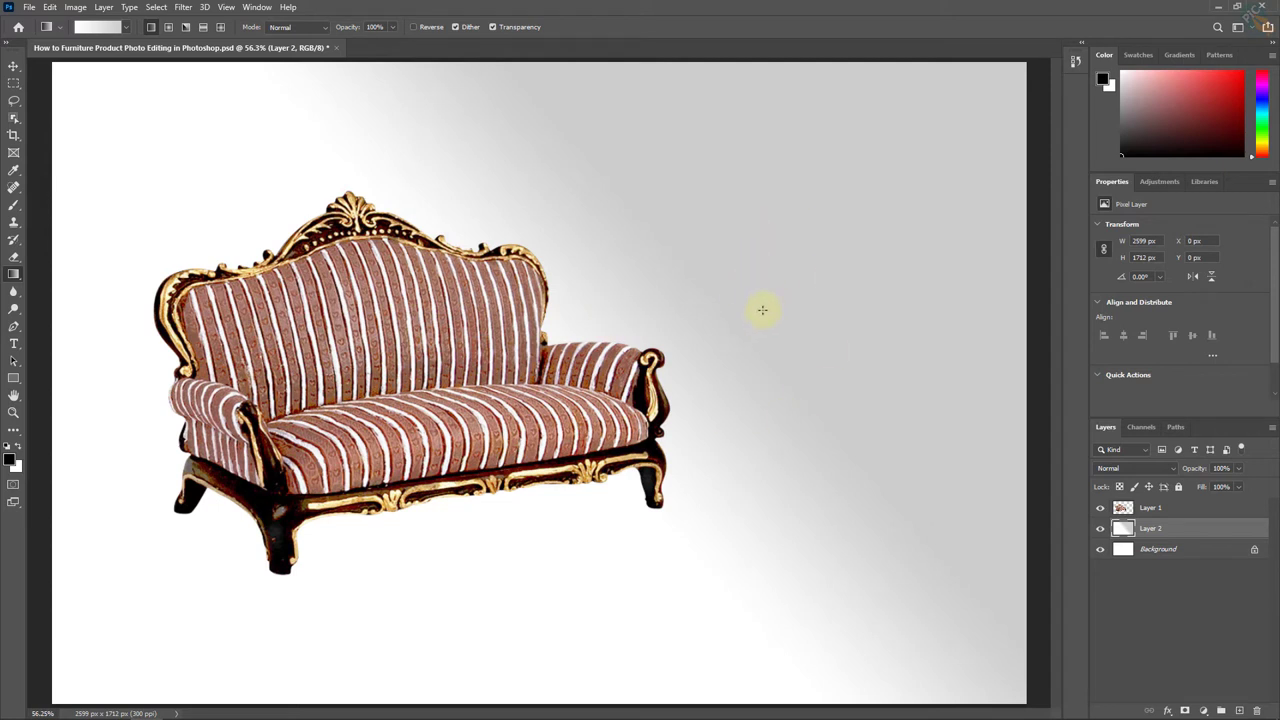
pyautogui.click(1100, 530)
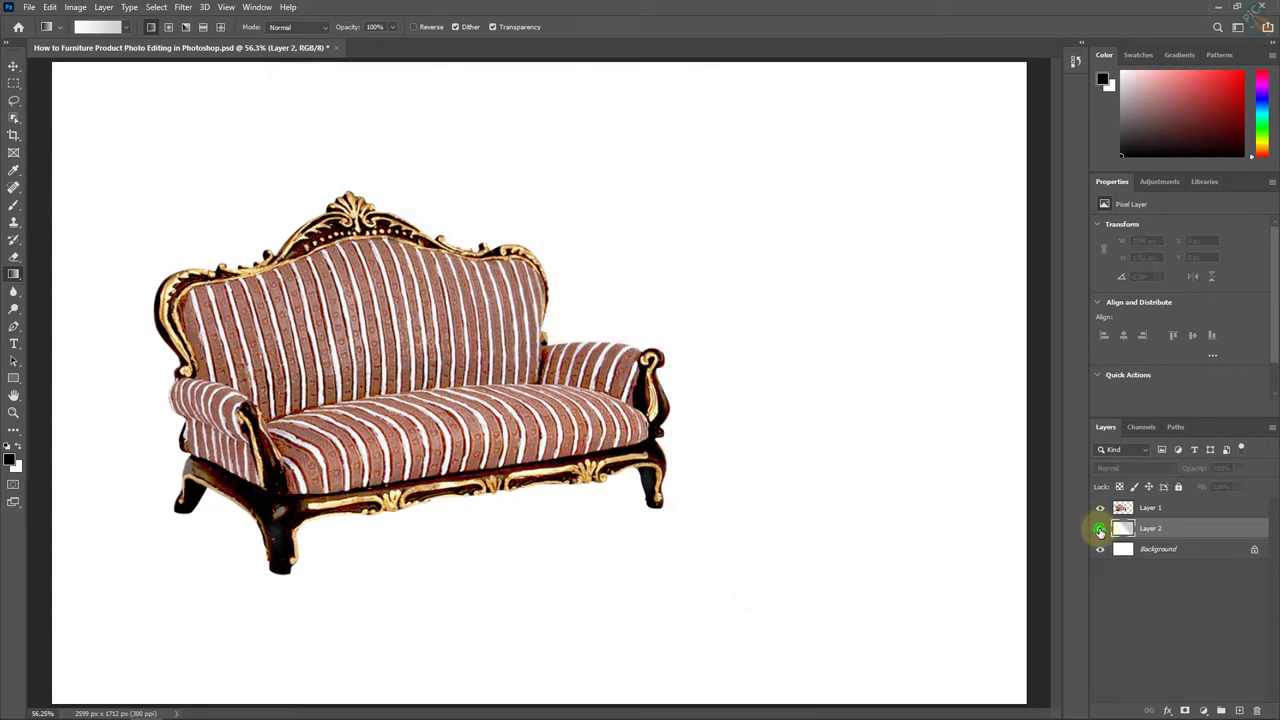
pyautogui.click(1100, 530)
pyautogui.click(1100, 530)
pyautogui.click(1100, 530)
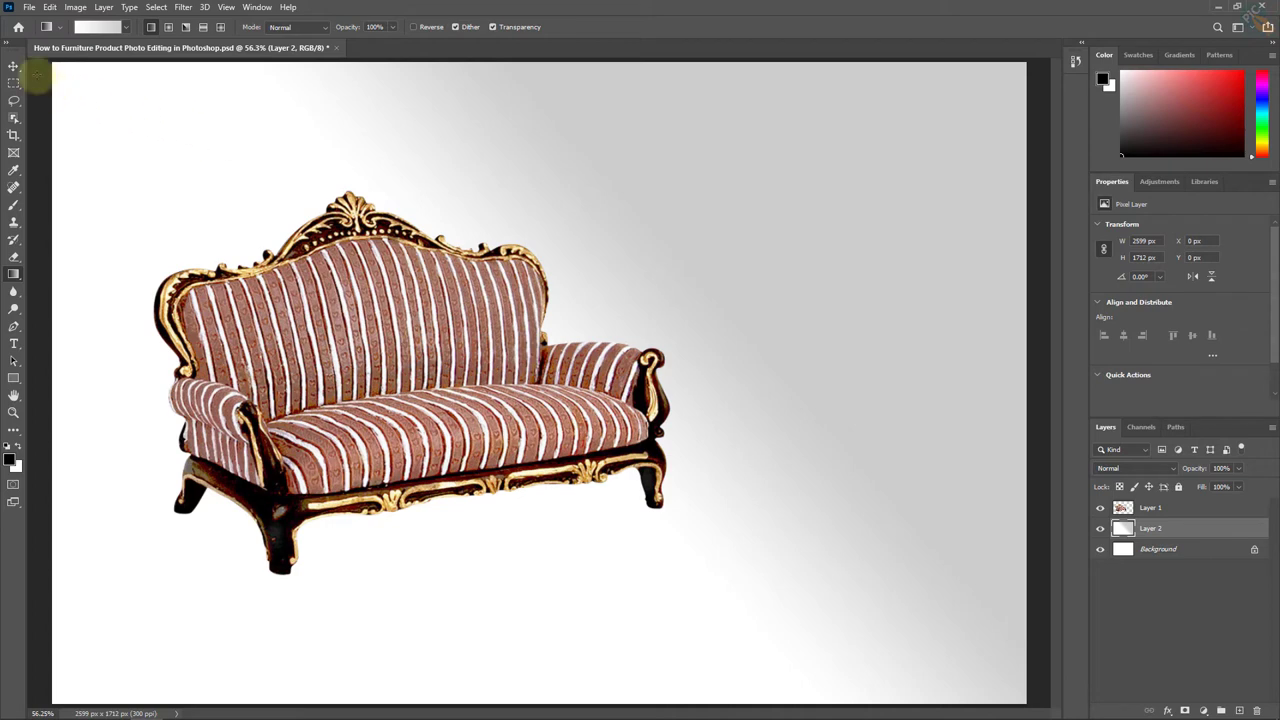
pyautogui.click(13, 65)
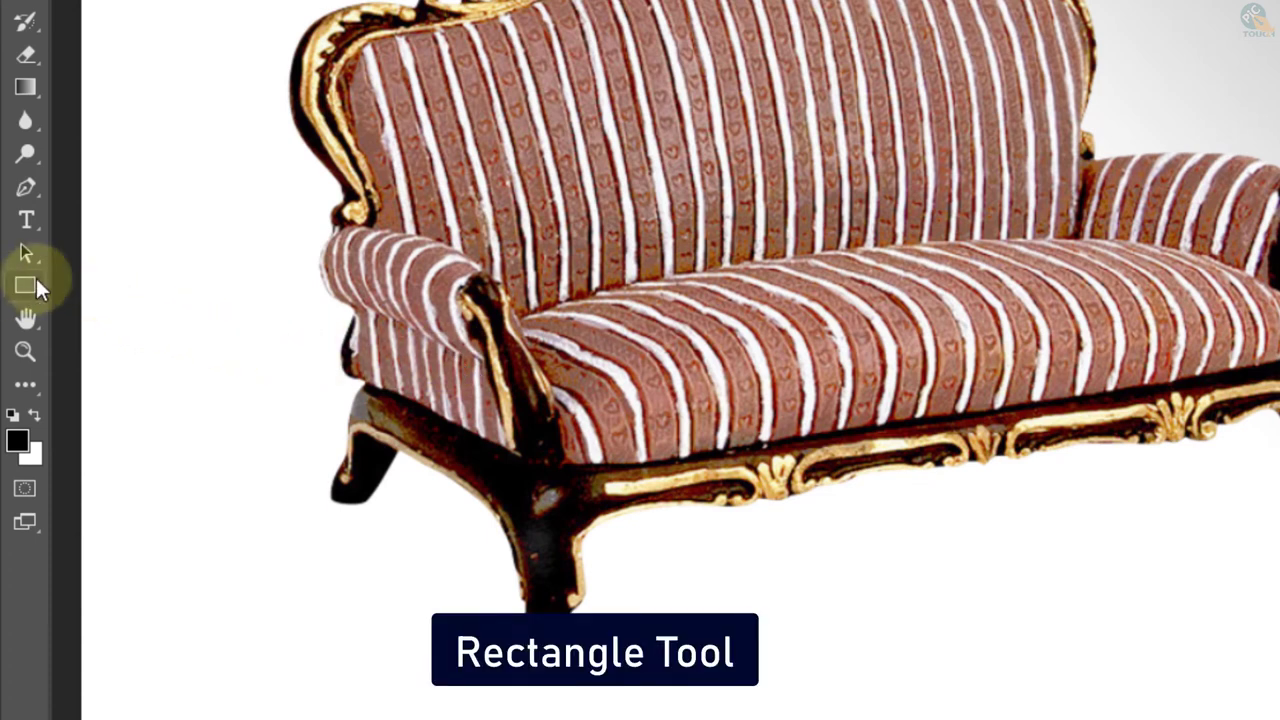
# Step: Draw a thin black rectangle, about 1035 × 59 px, beneath the sofa
pyautogui.click(28, 284)
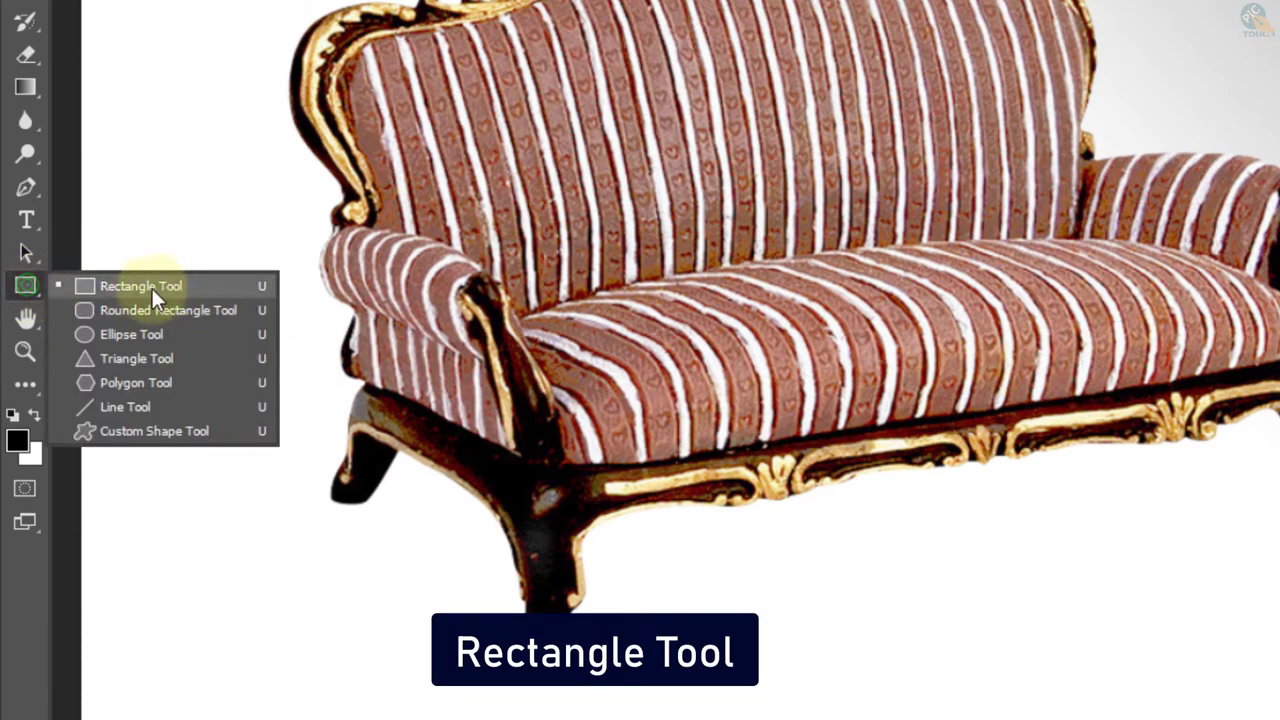
pyautogui.click(219, 285)
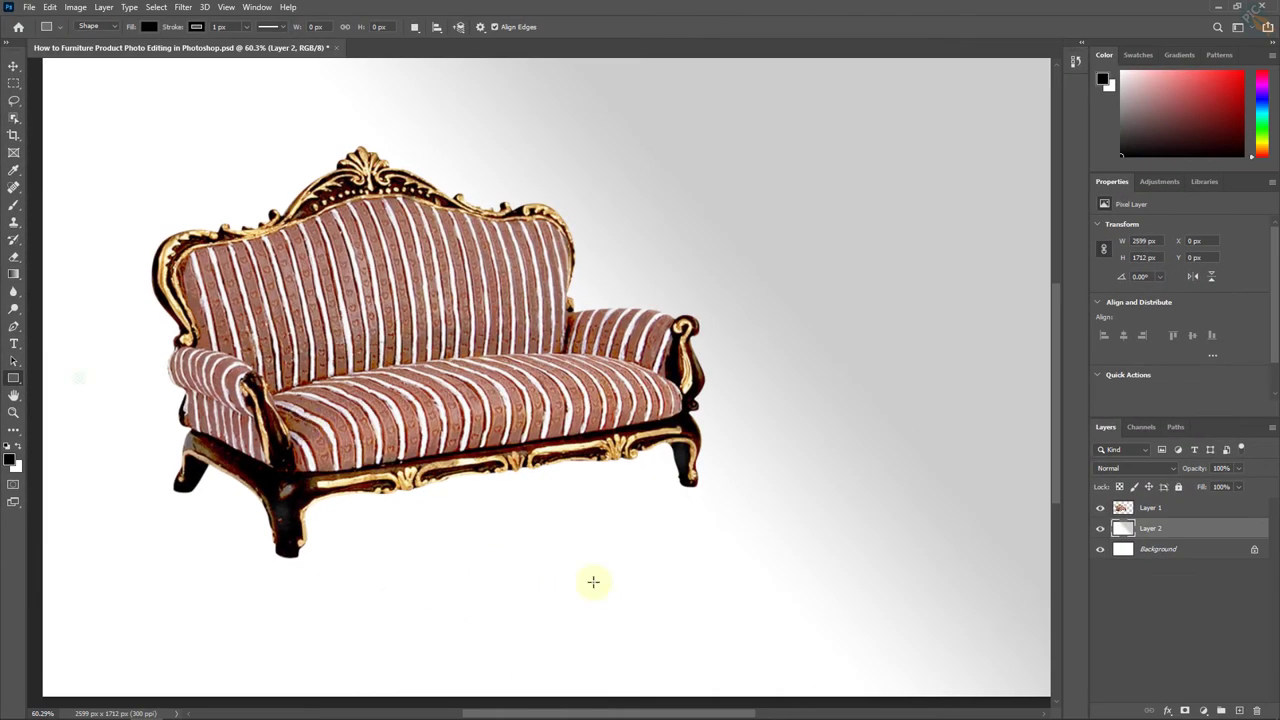
pyautogui.moveTo(471, 590); pyautogui.dragTo(862, 602)
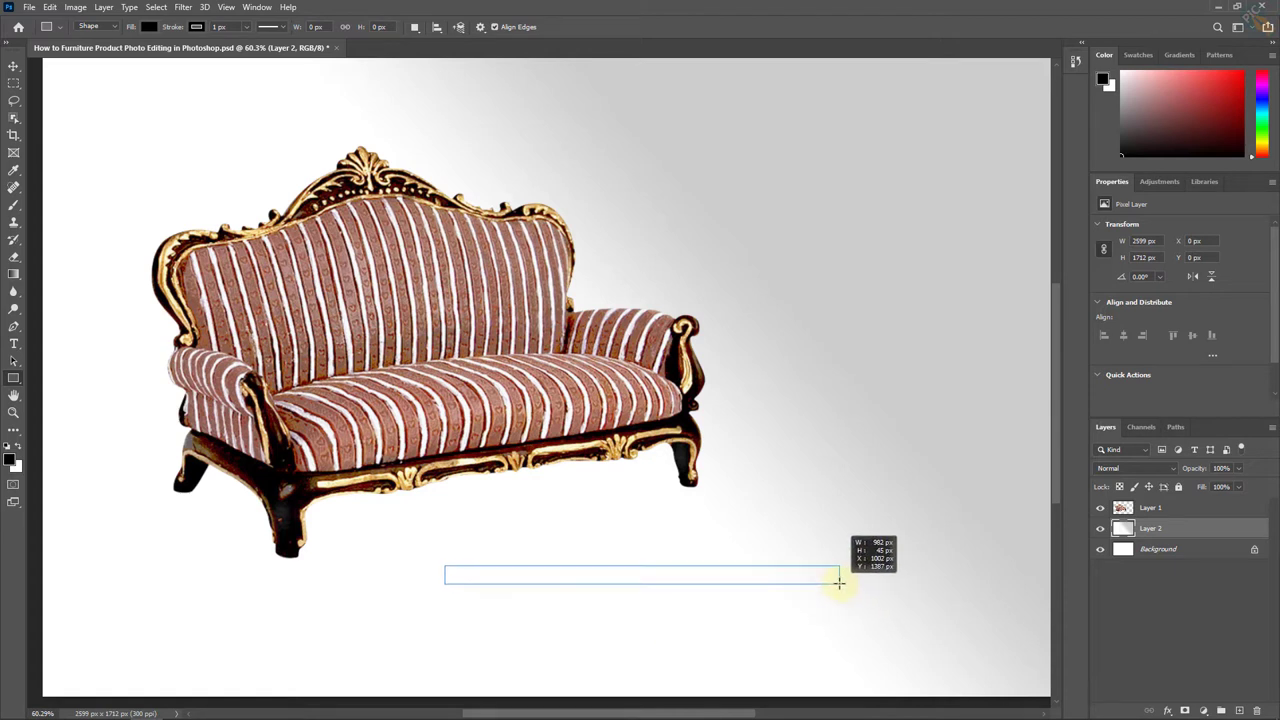
pyautogui.moveTo(862, 602); pyautogui.dragTo(860, 588)
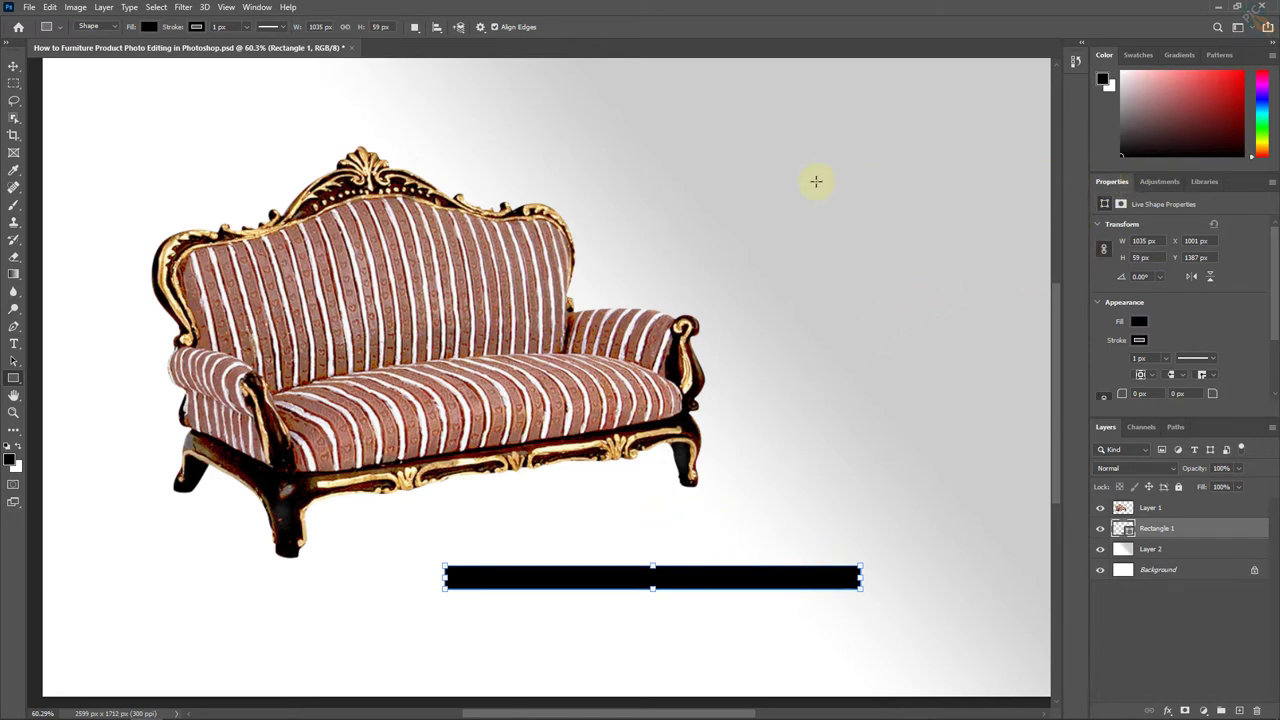
# Step: Set Rectangle 1's corner radius in Properties so the bar gets 29.5 px rounded corners
pyautogui.click(257, 7)
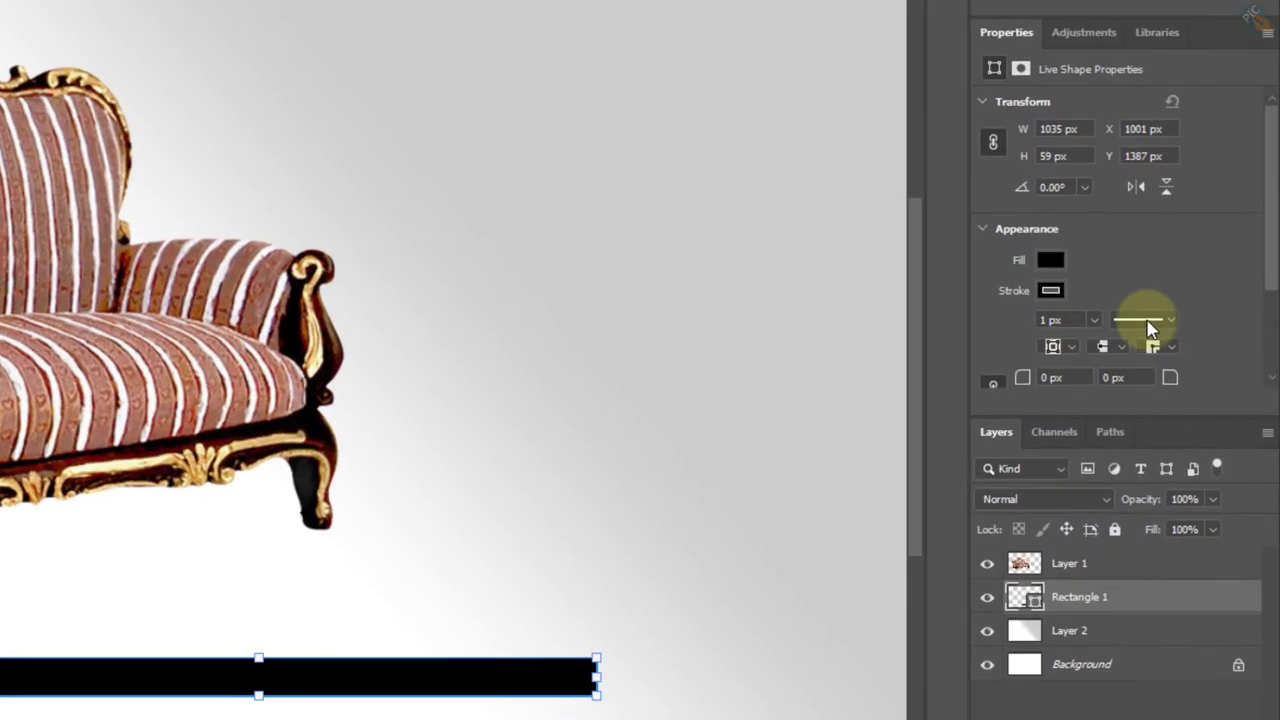
pyautogui.moveTo(1267, 205); pyautogui.dragTo(1270, 300)
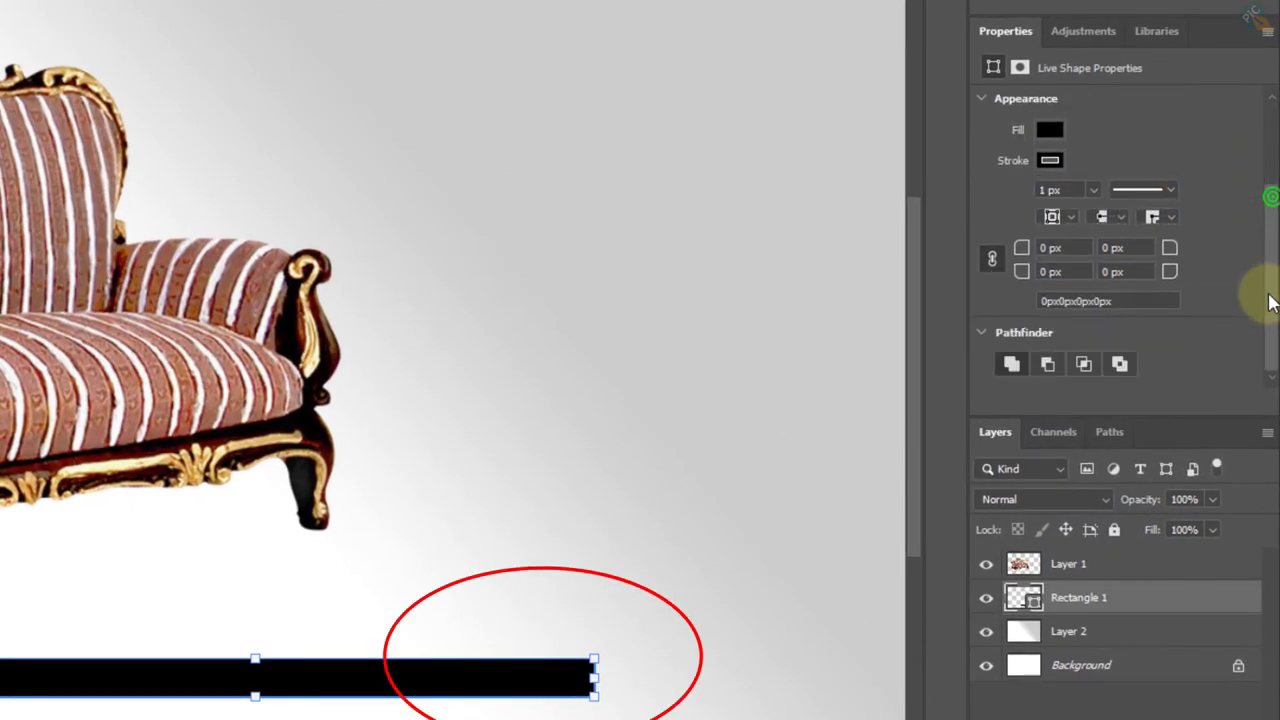
pyautogui.click(1055, 248)
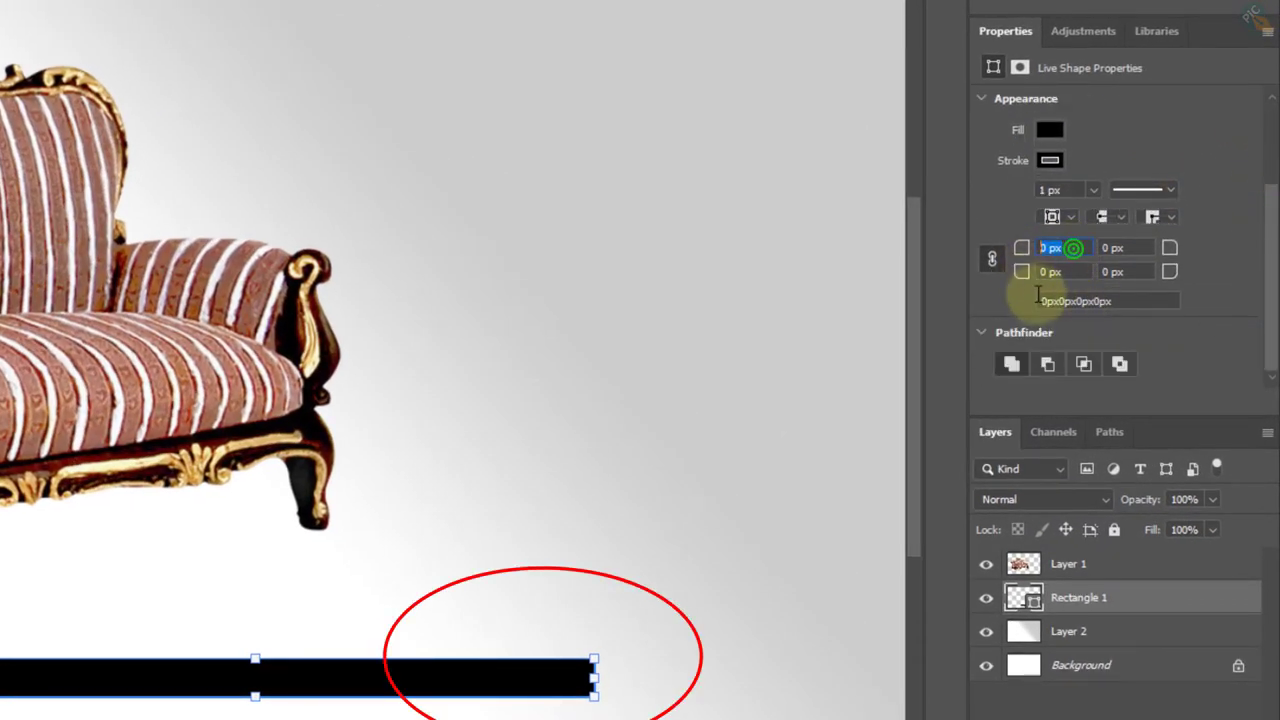
pyautogui.write('50')
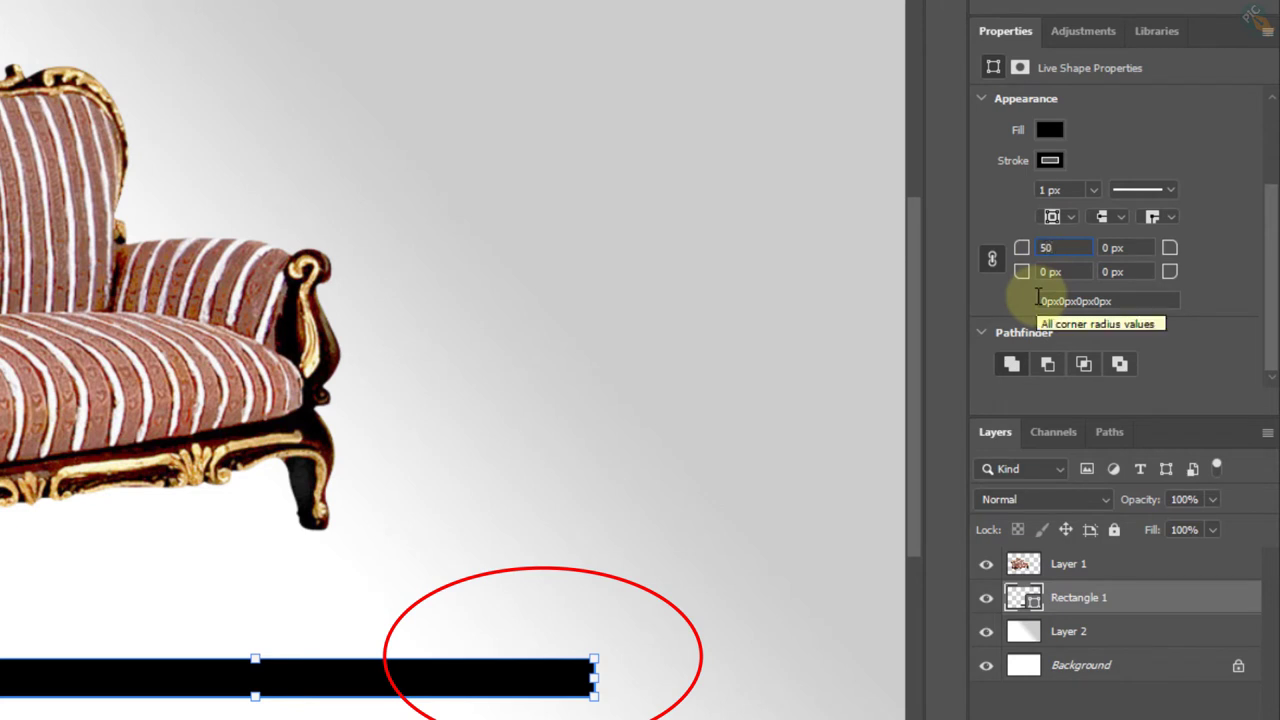
pyautogui.press('Return')
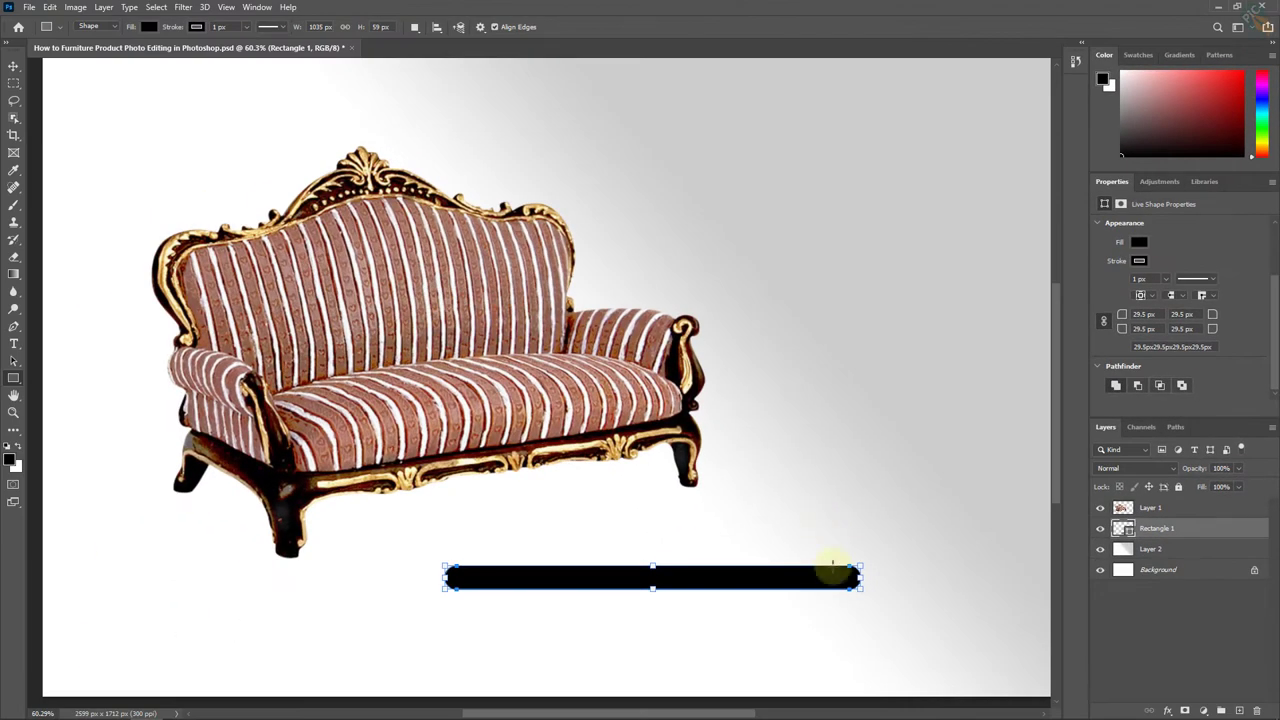
# Step: Move the black bar under the sofa and rotate it about -25.6° in Free Transform
pyautogui.click(12, 66)
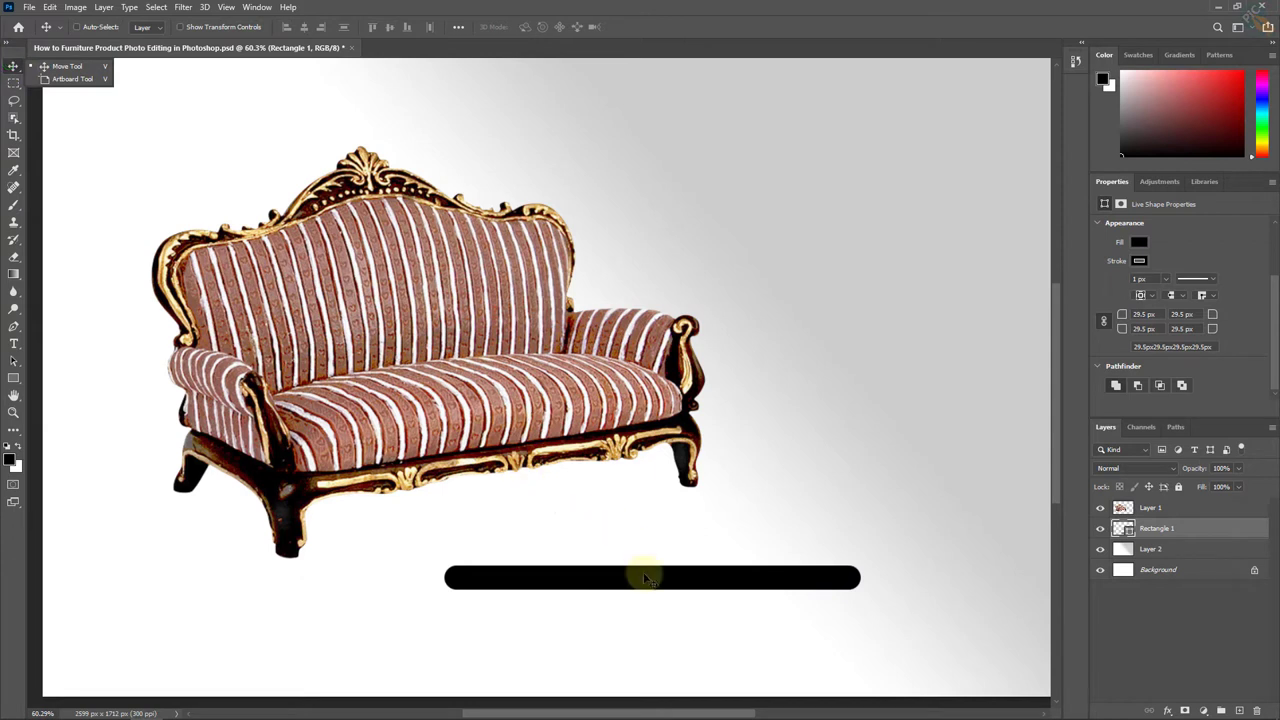
pyautogui.moveTo(644, 575)
pyautogui.mouseDown()
pyautogui.moveTo(566, 521)
pyautogui.moveTo(523, 538)
pyautogui.moveTo(469, 534)
pyautogui.moveTo(486, 542)
pyautogui.mouseUp()
pyautogui.click(591, 545)
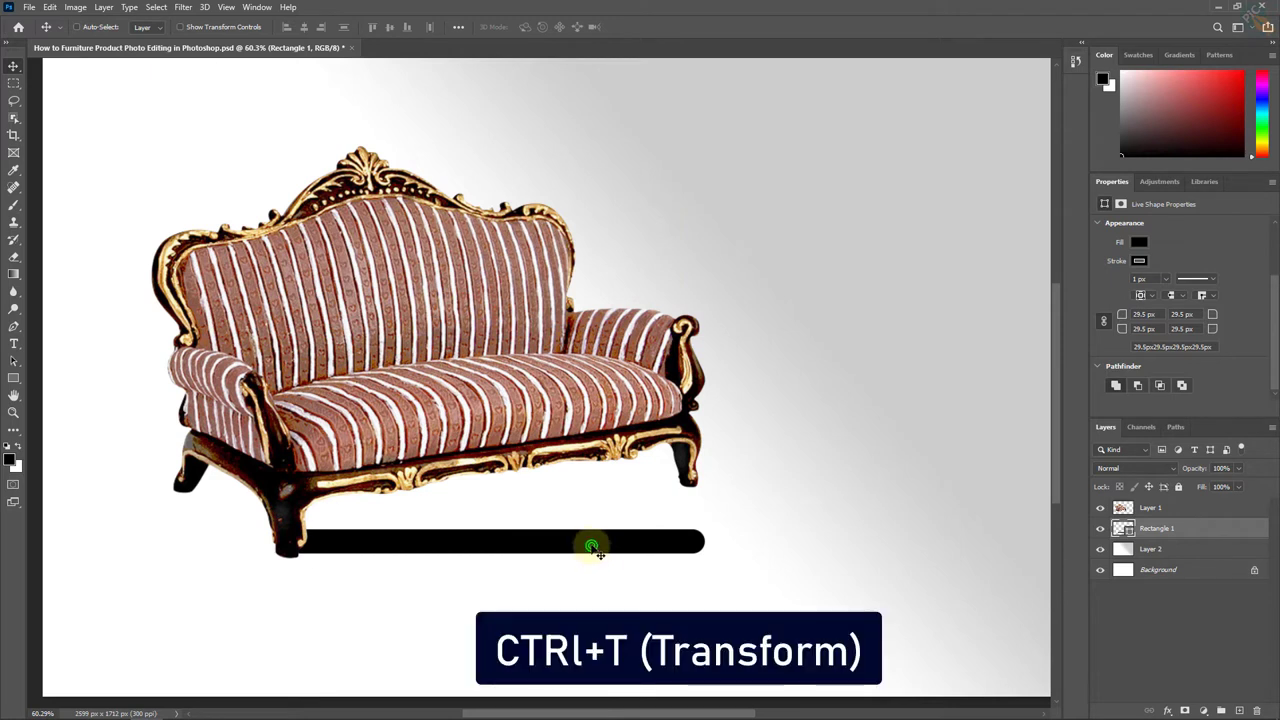
pyautogui.press('ctrl')
pyautogui.hotkey('ctrl', 't')
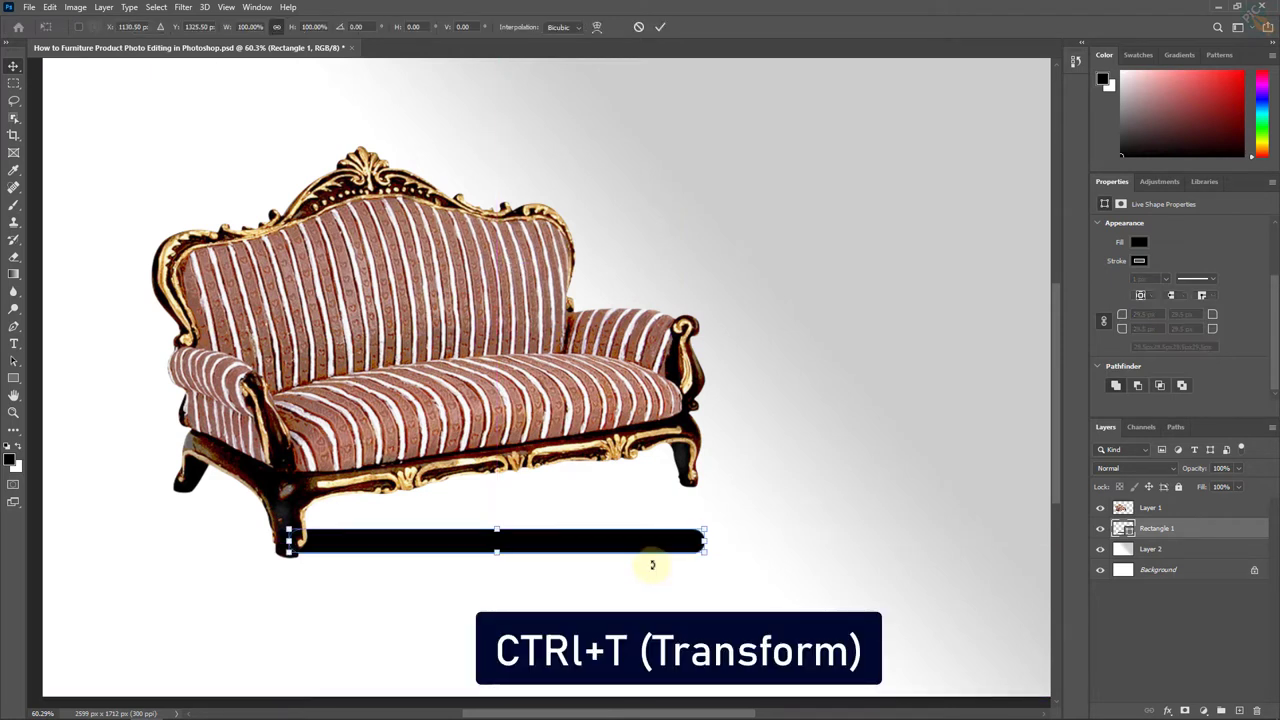
pyautogui.moveTo(693, 576); pyautogui.dragTo(691, 486)
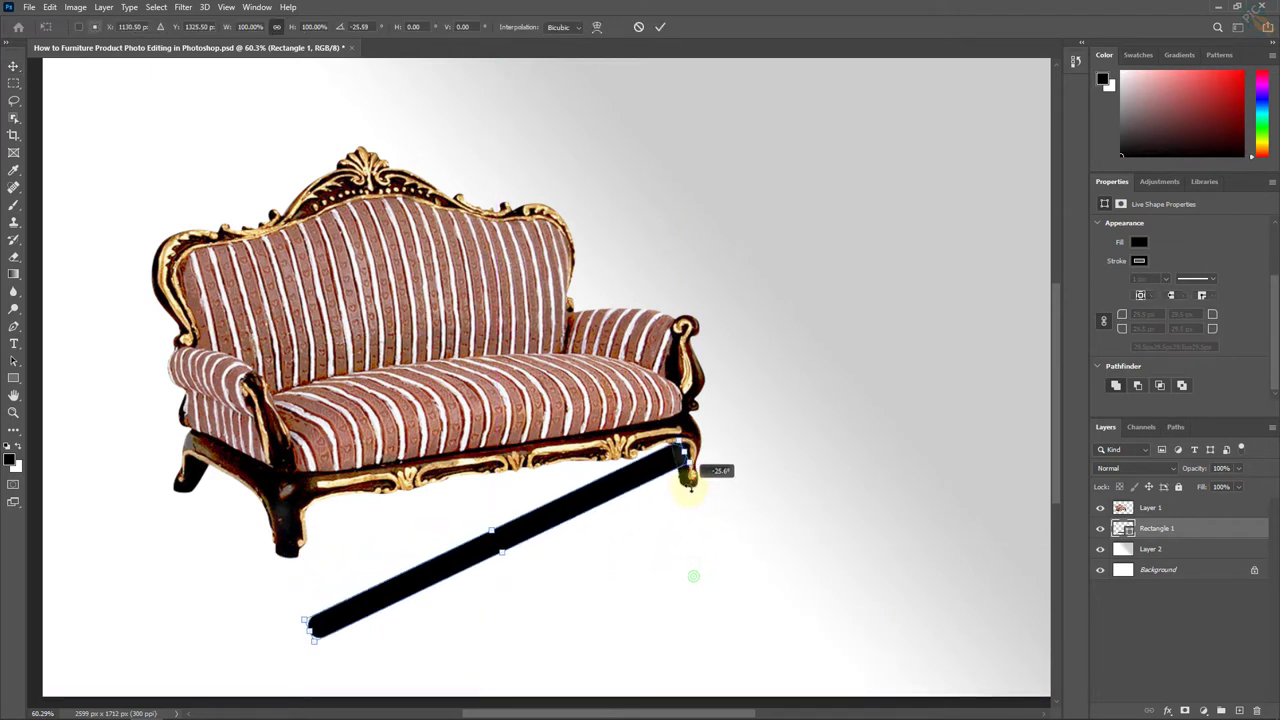
pyautogui.moveTo(586, 500); pyautogui.dragTo(589, 504)
# Step: Reposition the diagonal bar below the sofa and taper its far end into a thin wedge
pyautogui.moveTo(620, 447); pyautogui.dragTo(686, 523)
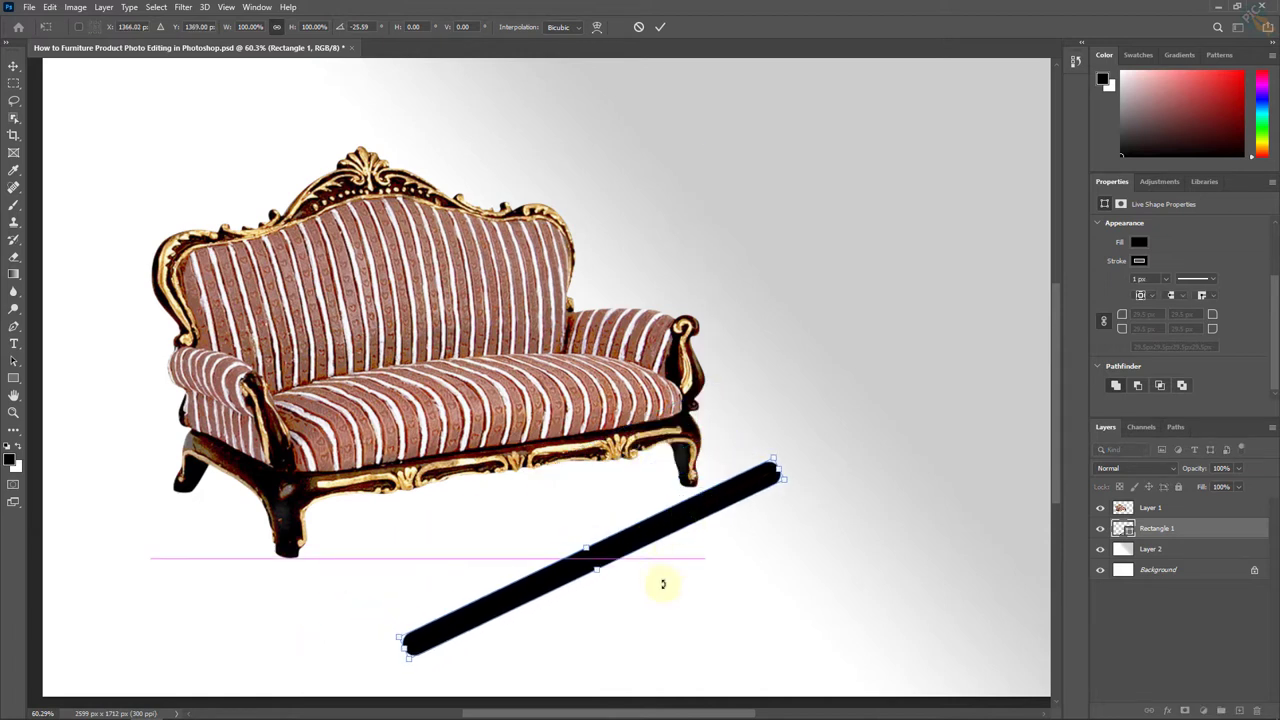
pyautogui.moveTo(663, 583); pyautogui.dragTo(677, 571)
pyautogui.moveTo(535, 596); pyautogui.dragTo(393, 466)
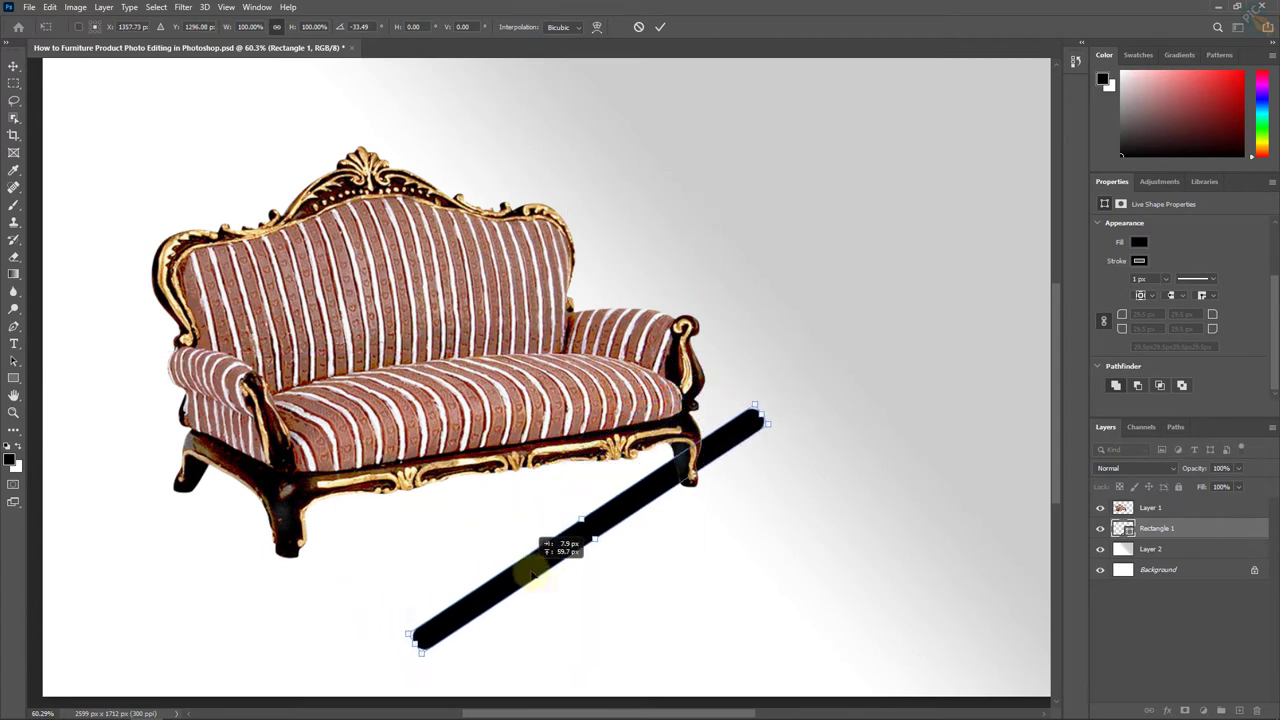
pyautogui.moveTo(393, 462); pyautogui.dragTo(586, 566)
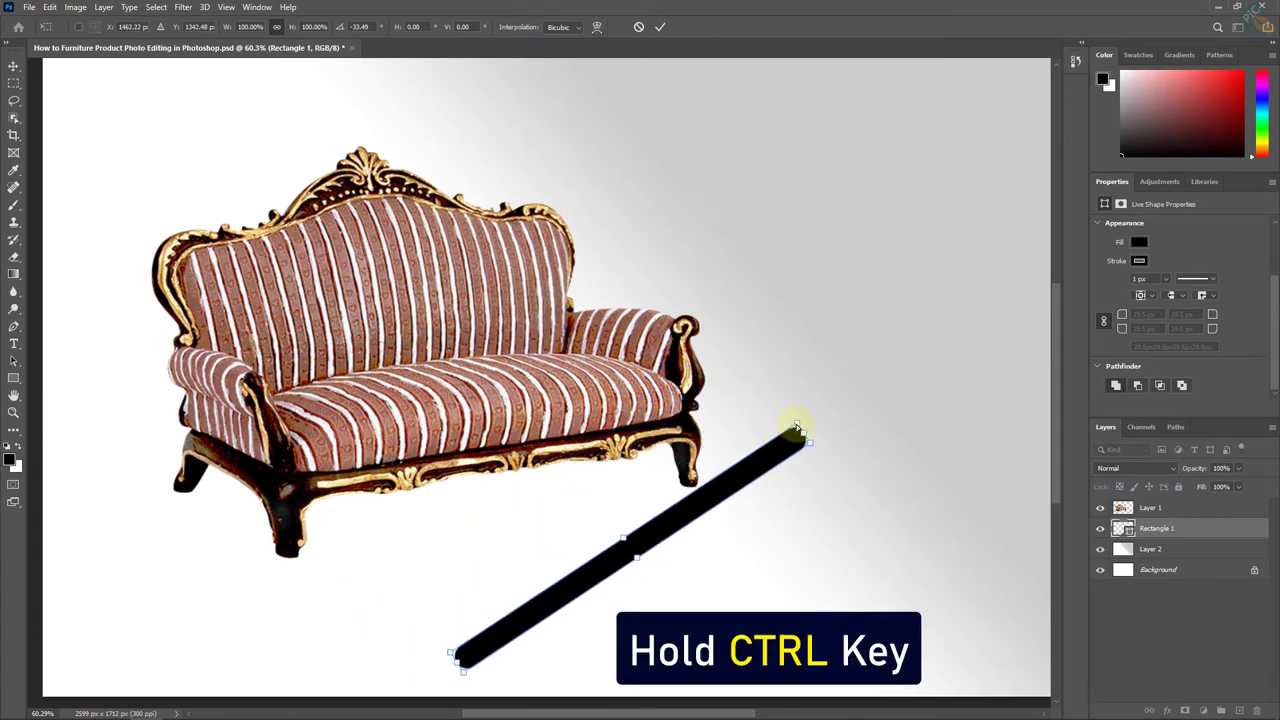
pyautogui.moveTo(796, 425)
pyautogui.mouseDown()
pyautogui.moveTo(710, 505)
pyautogui.moveTo(716, 494)
pyautogui.mouseUp()
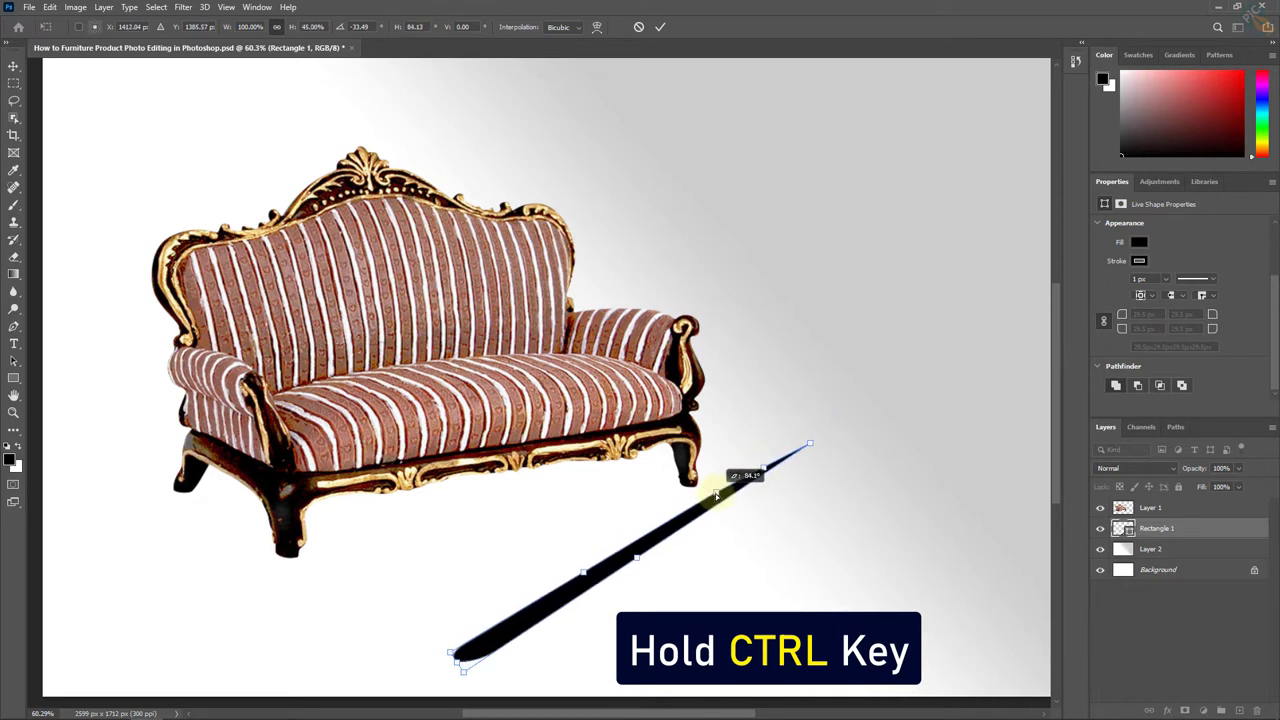
pyautogui.moveTo(716, 494); pyautogui.dragTo(714, 496)
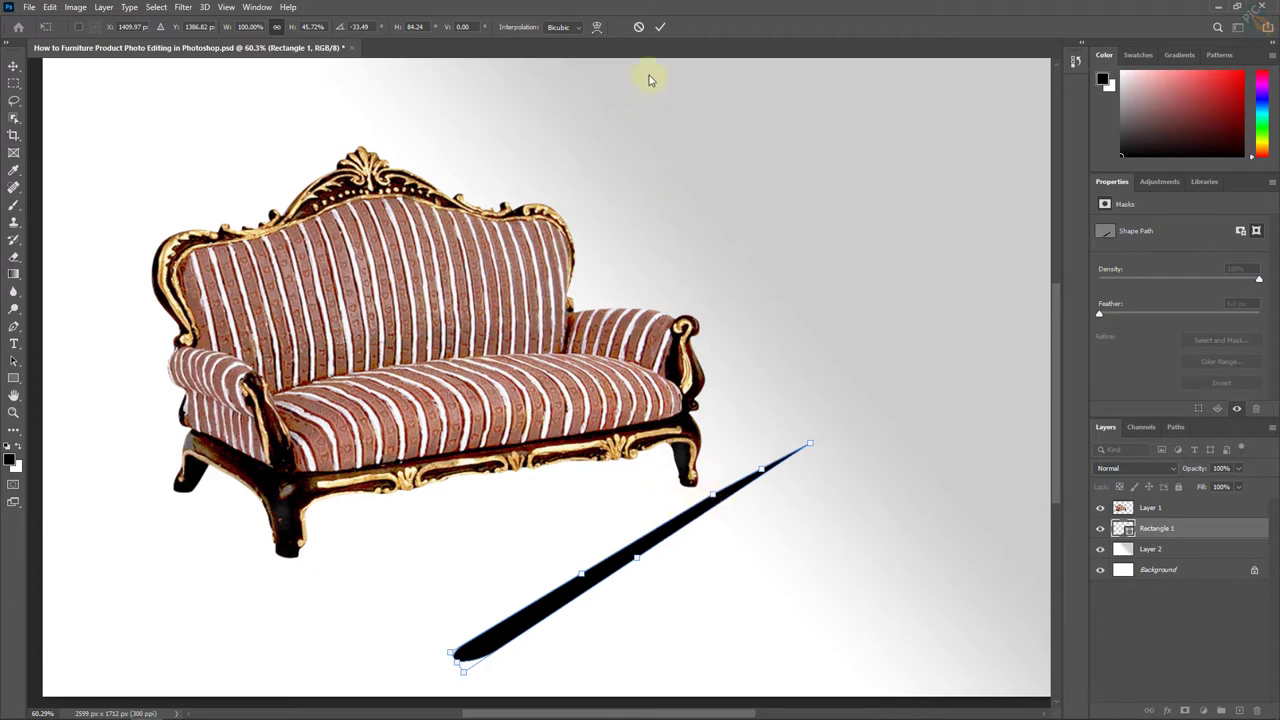
pyautogui.click(660, 27)
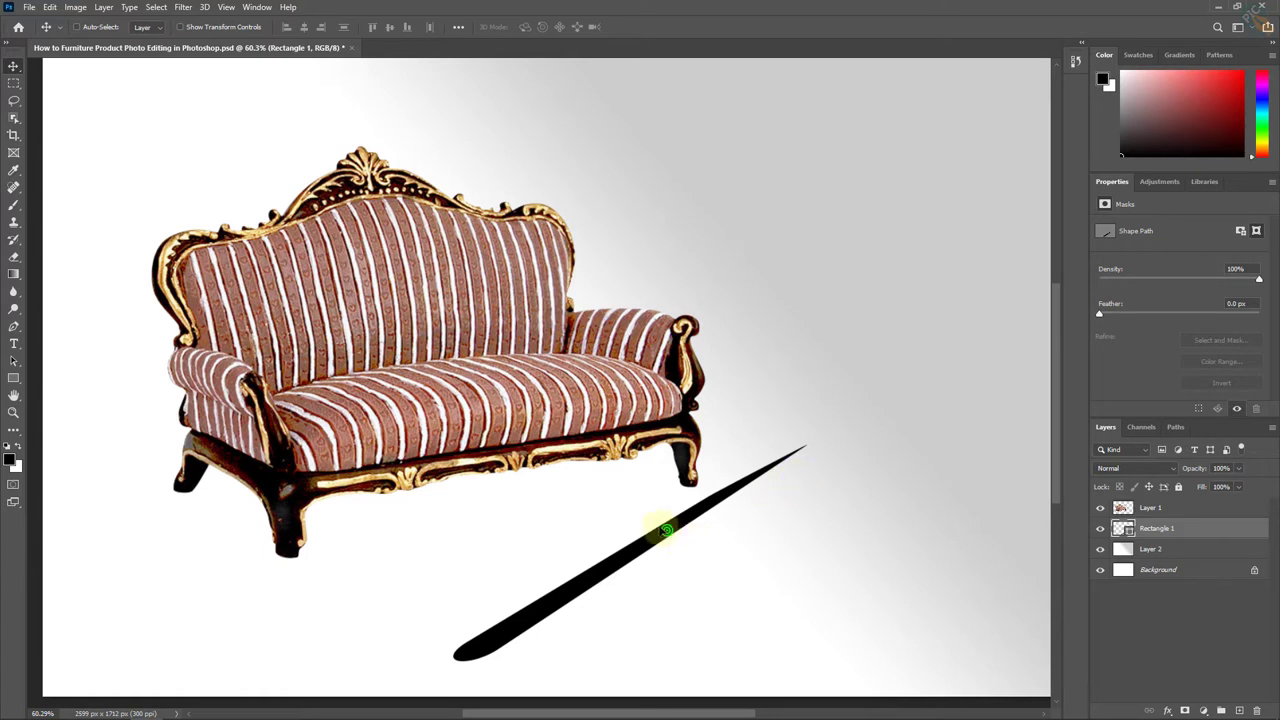
# Step: Position the black Rectangle 1 wedge beneath the sofa and skew it along the sofa's base
pyautogui.moveTo(697, 545); pyautogui.dragTo(502, 428)
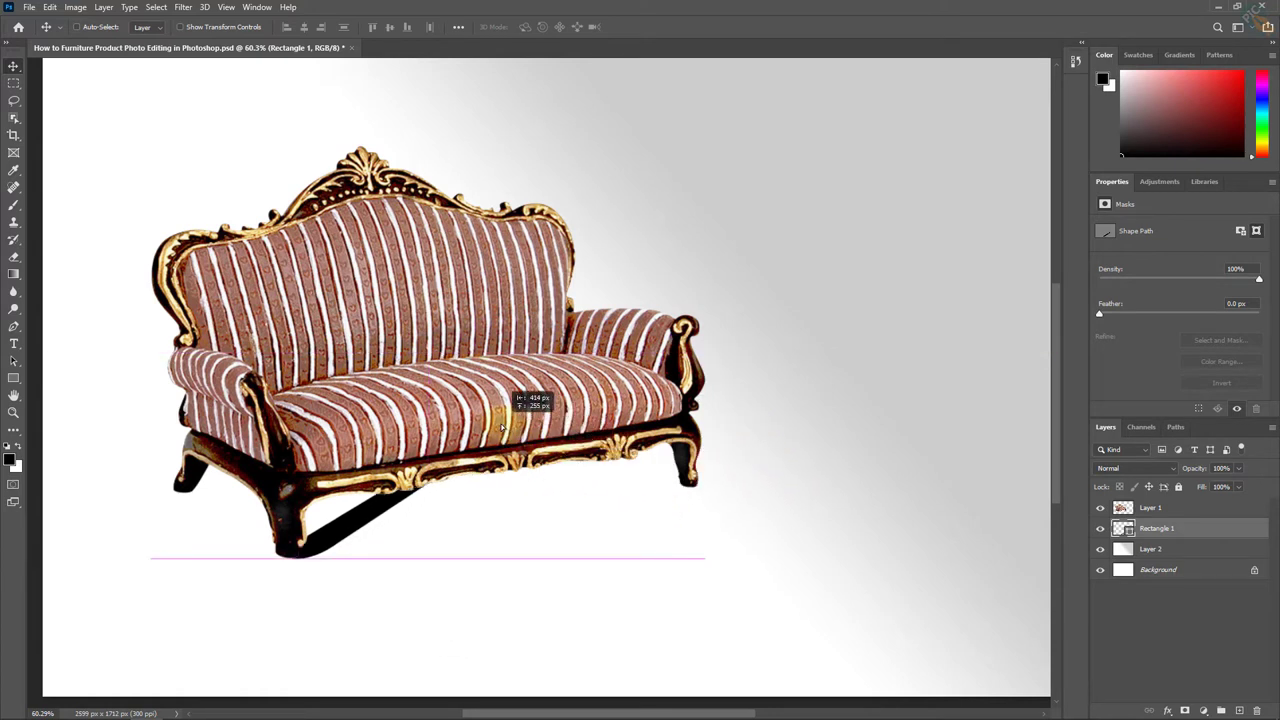
pyautogui.moveTo(502, 428); pyautogui.dragTo(502, 428)
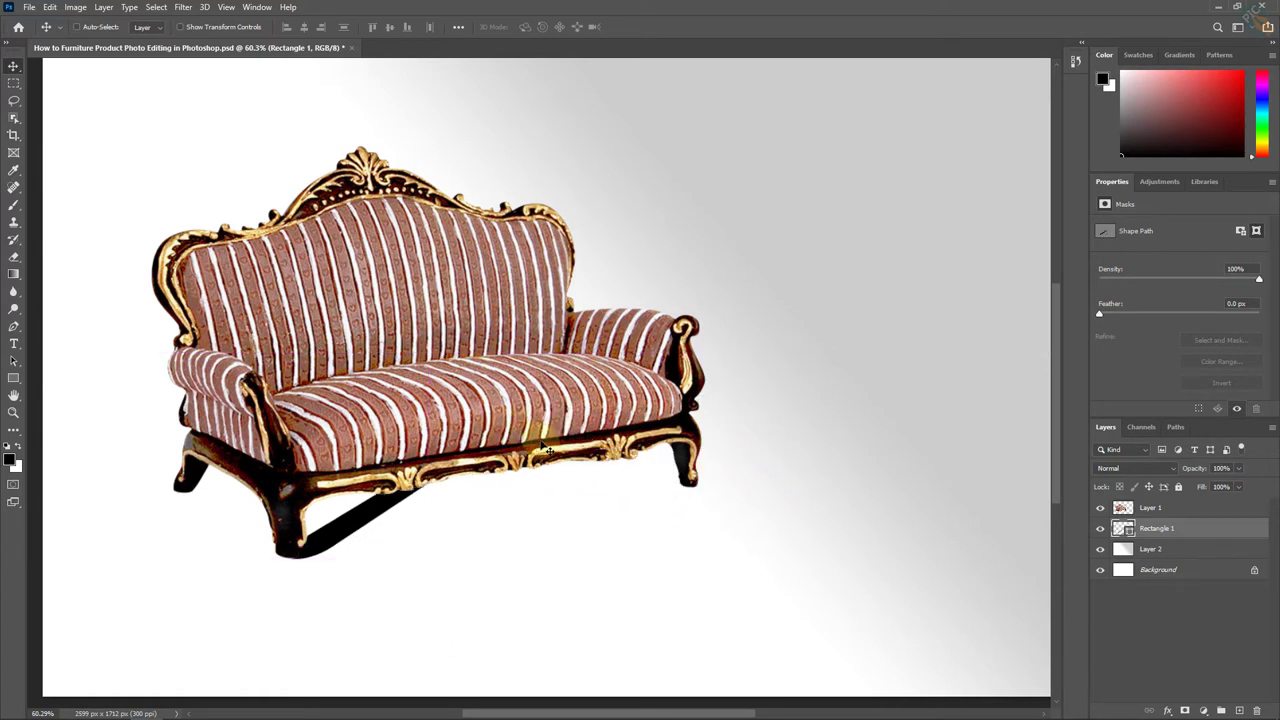
pyautogui.hotkey('ctrl', 't')
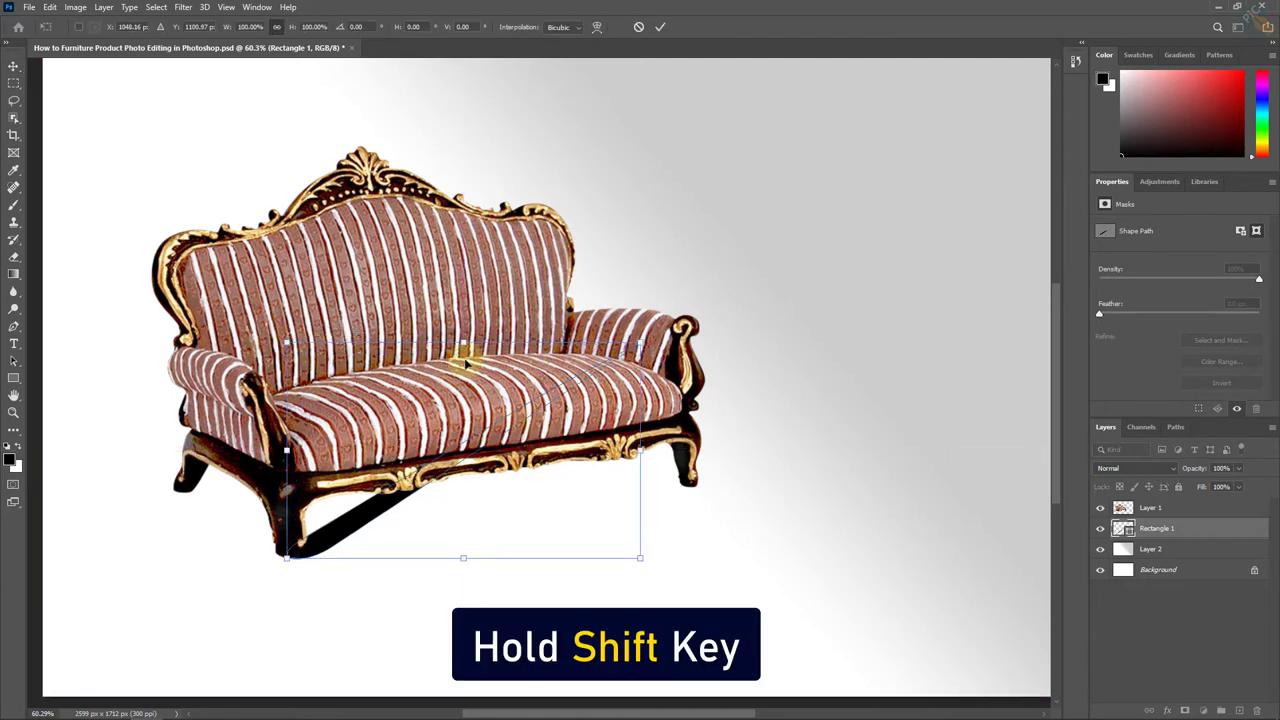
pyautogui.moveTo(463, 345); pyautogui.dragTo(505, 415)
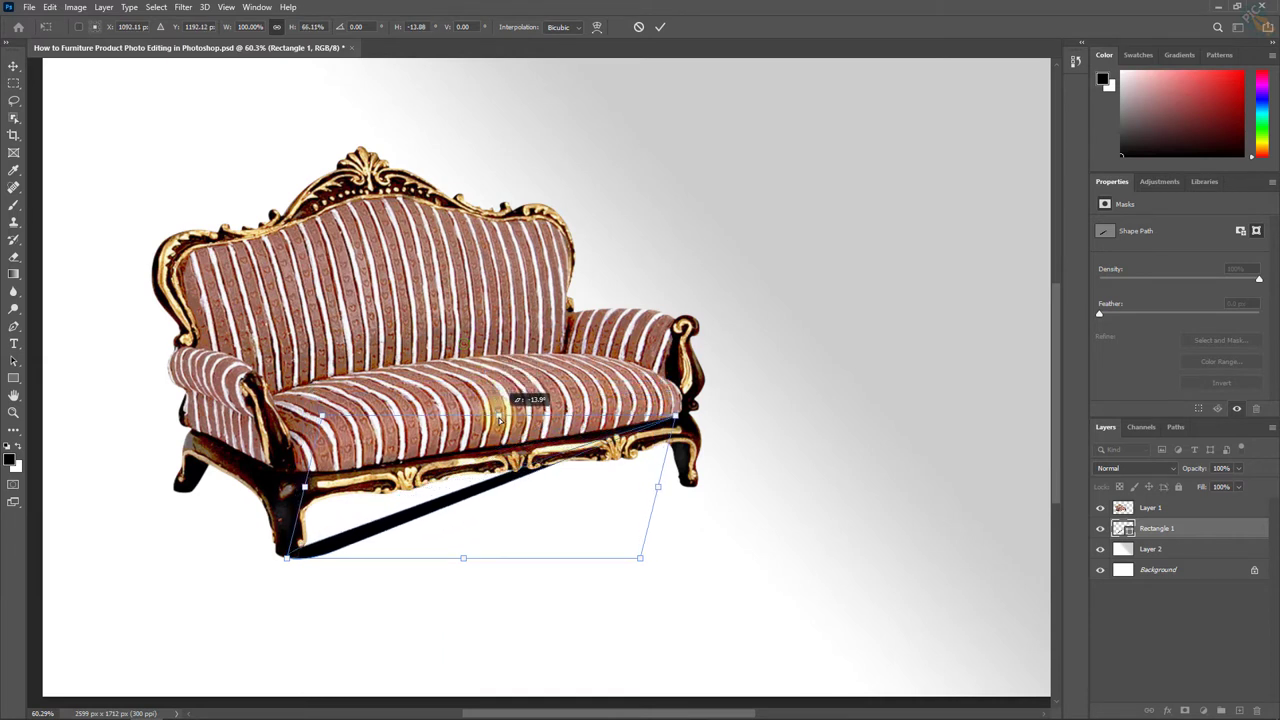
pyautogui.moveTo(415, 519); pyautogui.dragTo(413, 513)
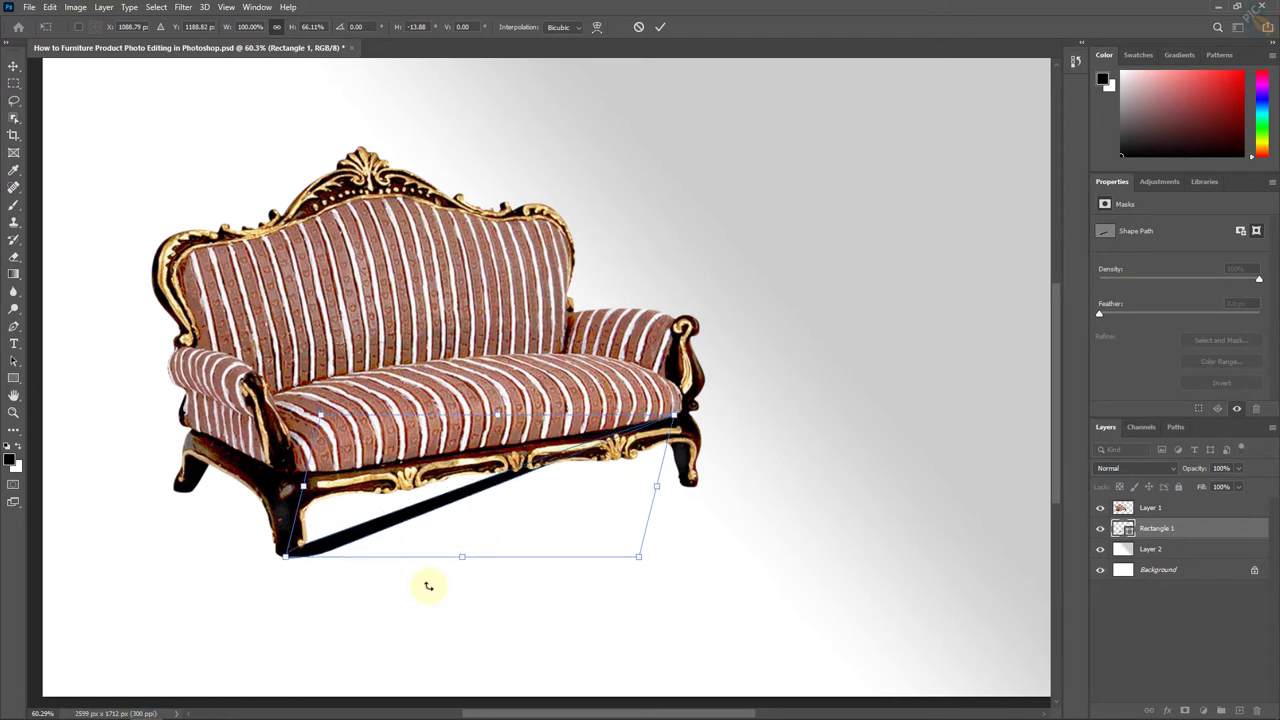
pyautogui.press('Return')
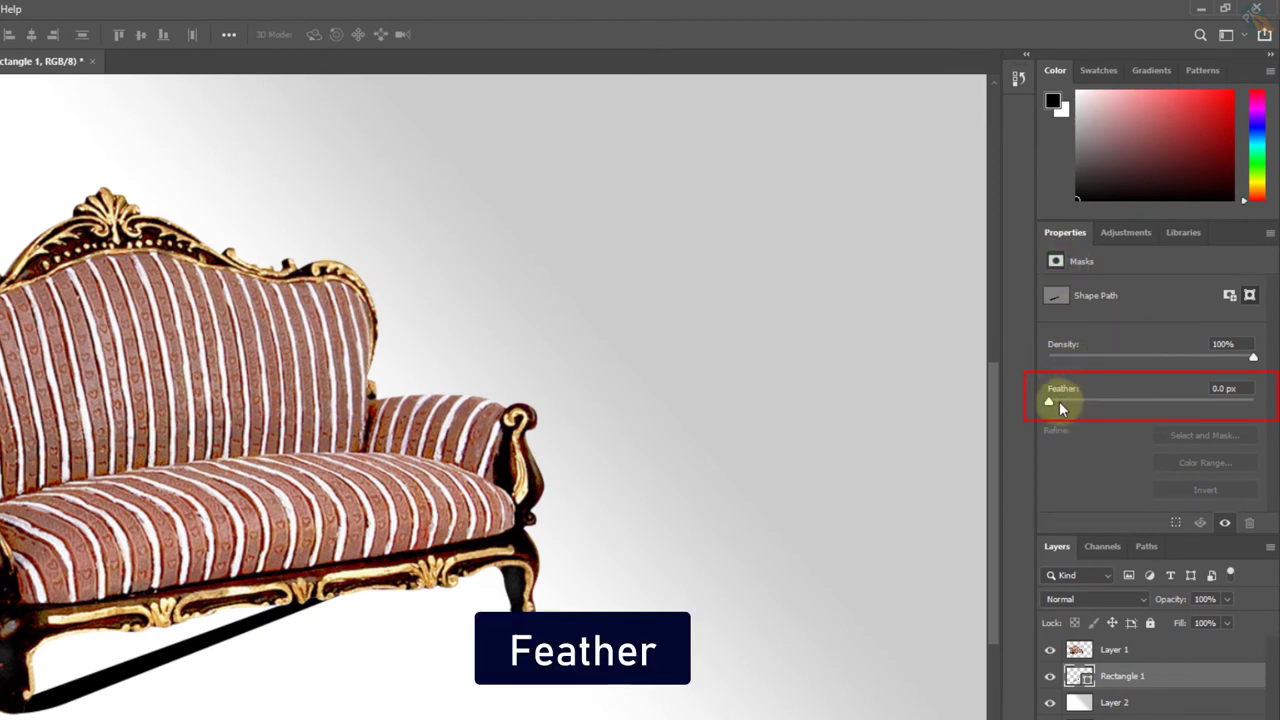
# Step: Feather the Rectangle 1 shadow mask to 18 px and shift it slightly under the sofa
pyautogui.moveTo(1049, 403)
pyautogui.mouseDown()
pyautogui.moveTo(1157, 402)
pyautogui.moveTo(1133, 402)
pyautogui.mouseUp()
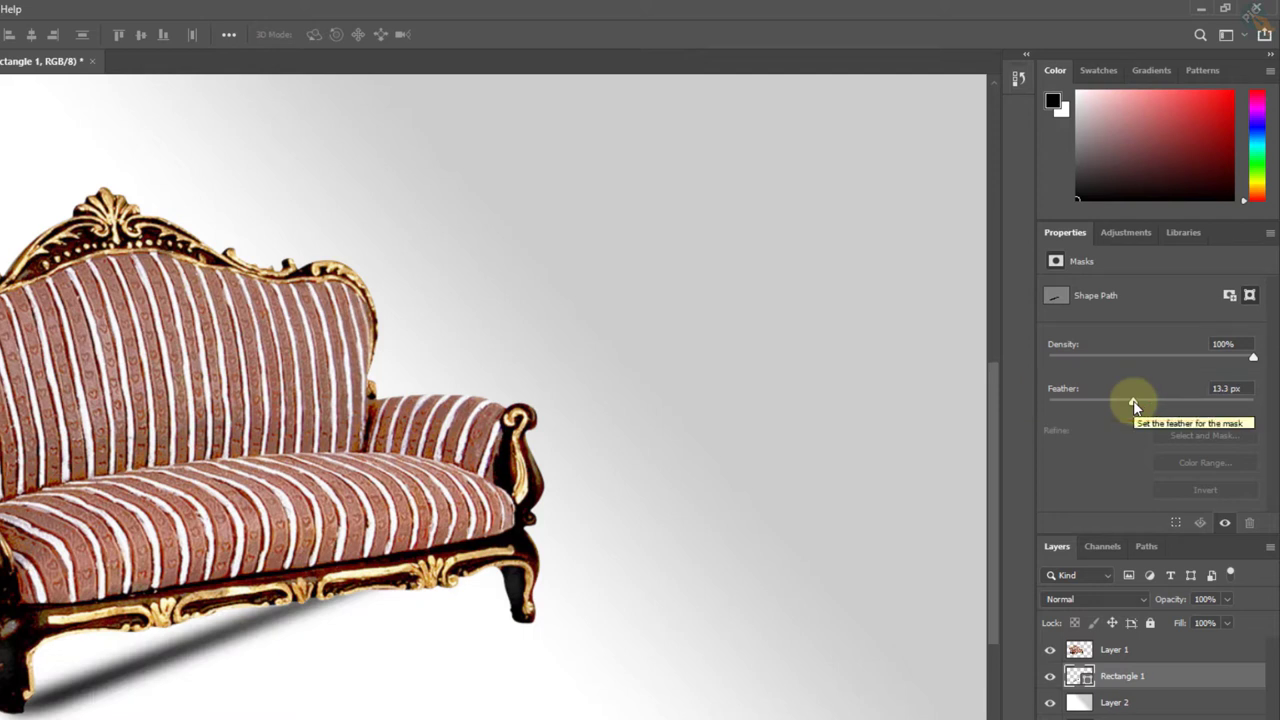
pyautogui.click(1133, 403)
pyautogui.moveTo(1137, 403); pyautogui.dragTo(1135, 403)
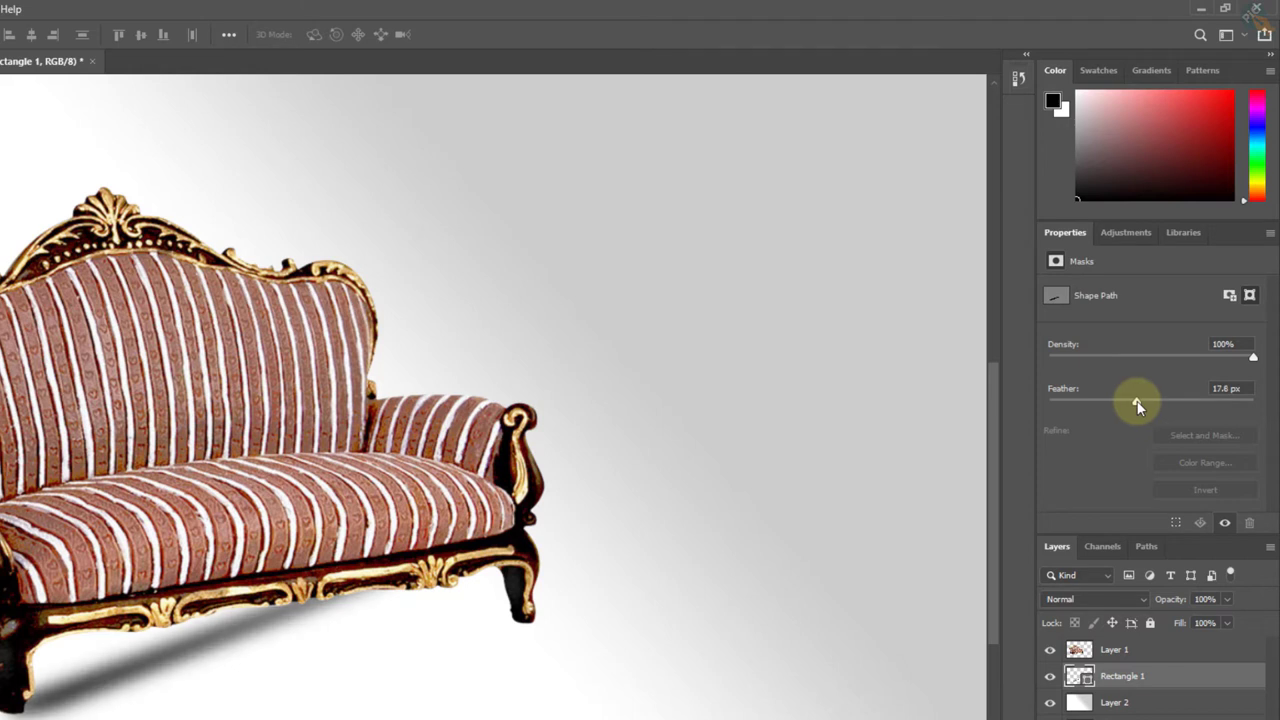
pyautogui.click(1225, 388)
pyautogui.write('18')
pyautogui.press('Return')
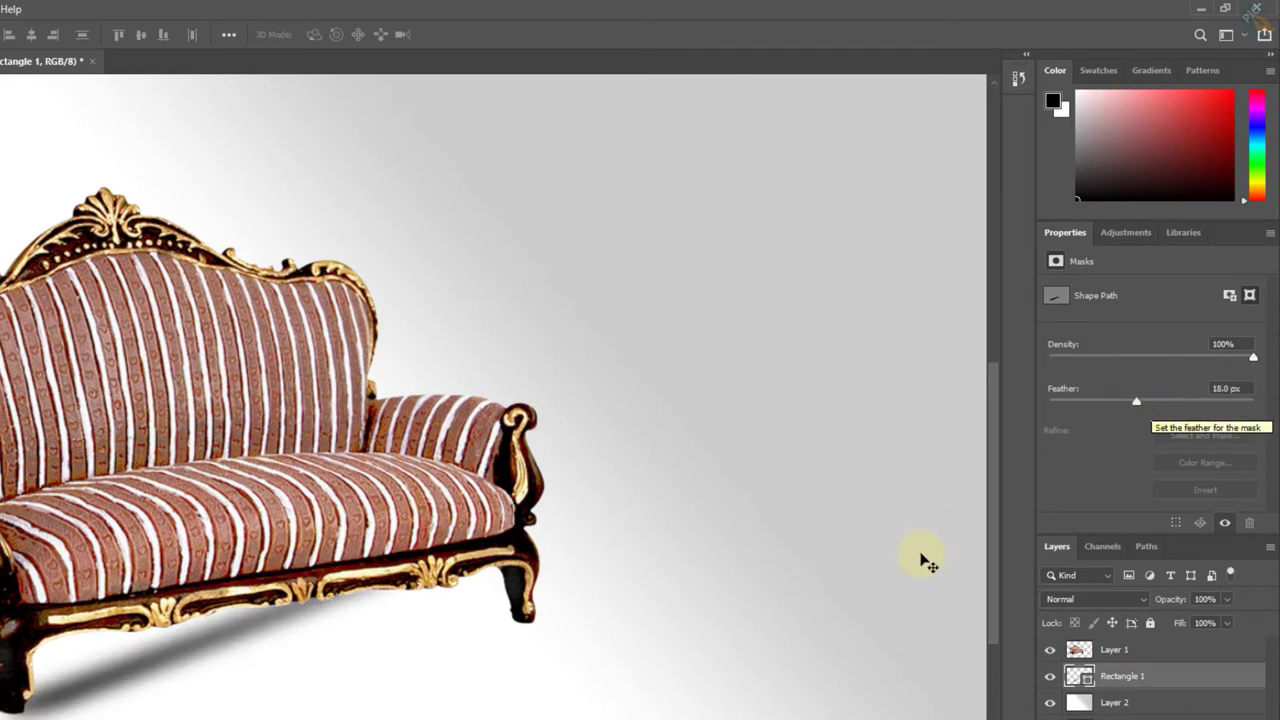
pyautogui.moveTo(114, 686); pyautogui.dragTo(101, 683)
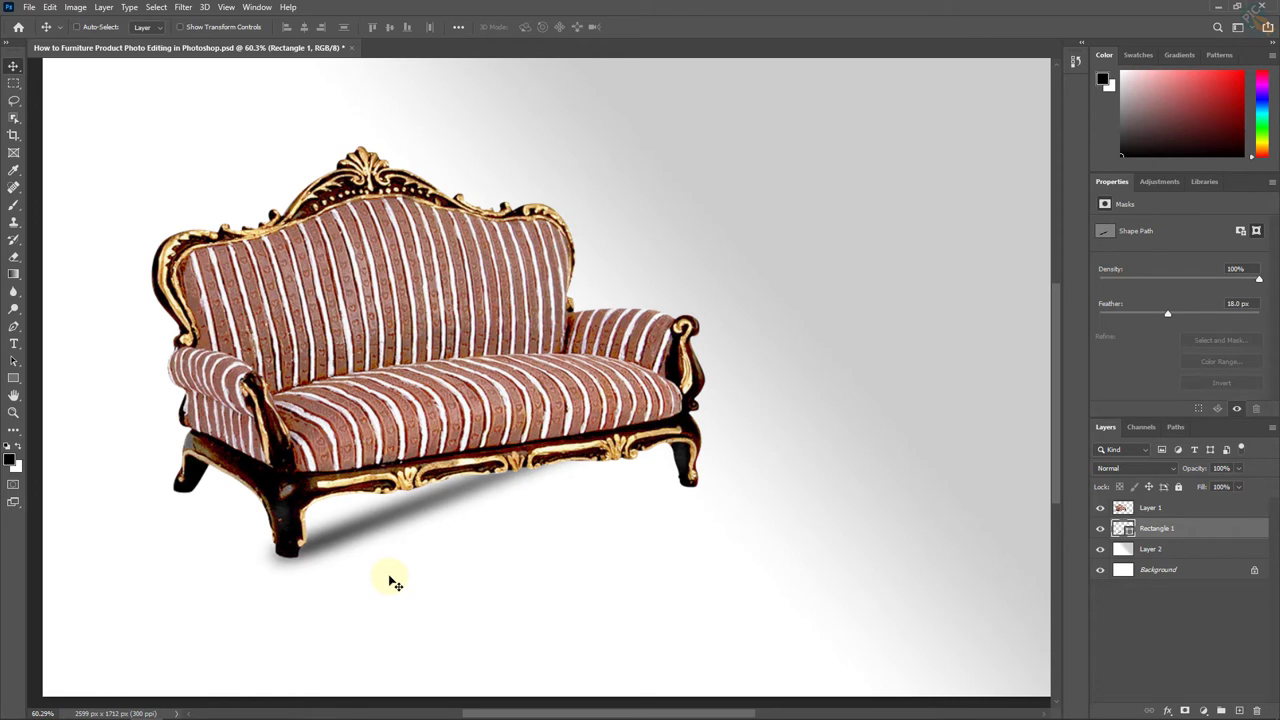
# Step: Duplicate Rectangle 1 as Rectangle 1 copy and move the copy under the sofa
pyautogui.click(1100, 530)
pyautogui.click(1100, 530)
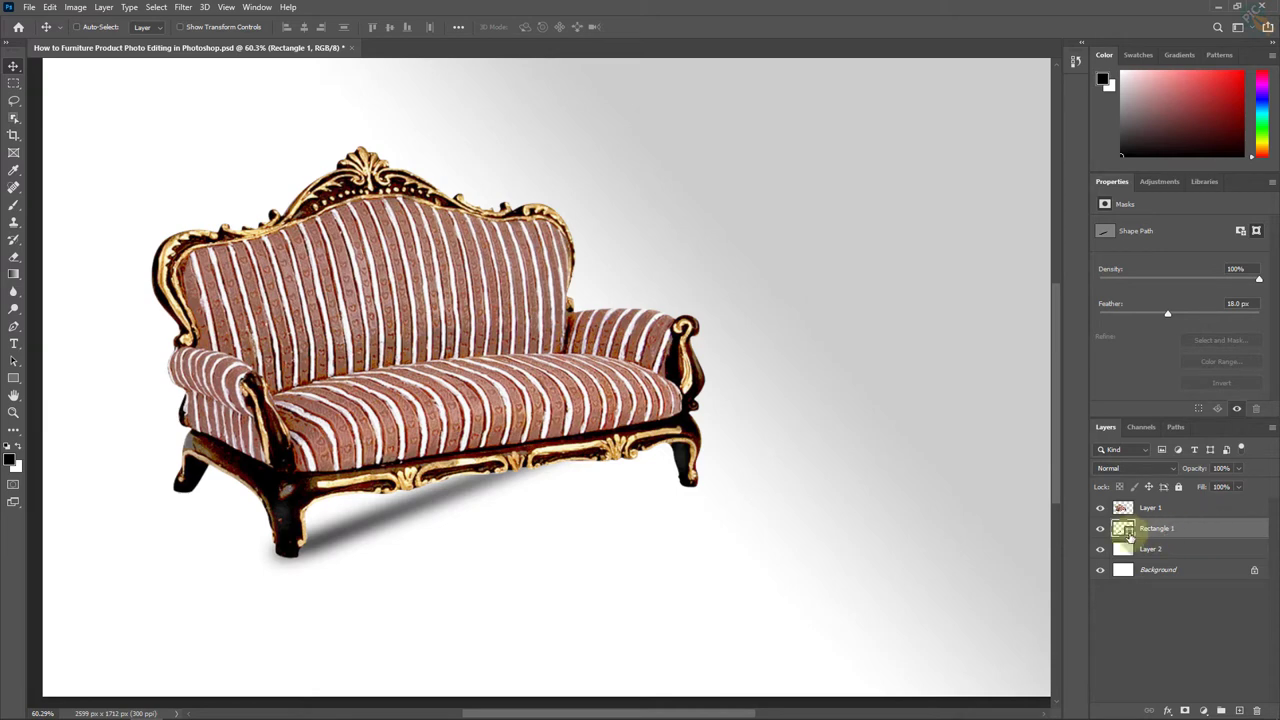
pyautogui.click(103, 7)
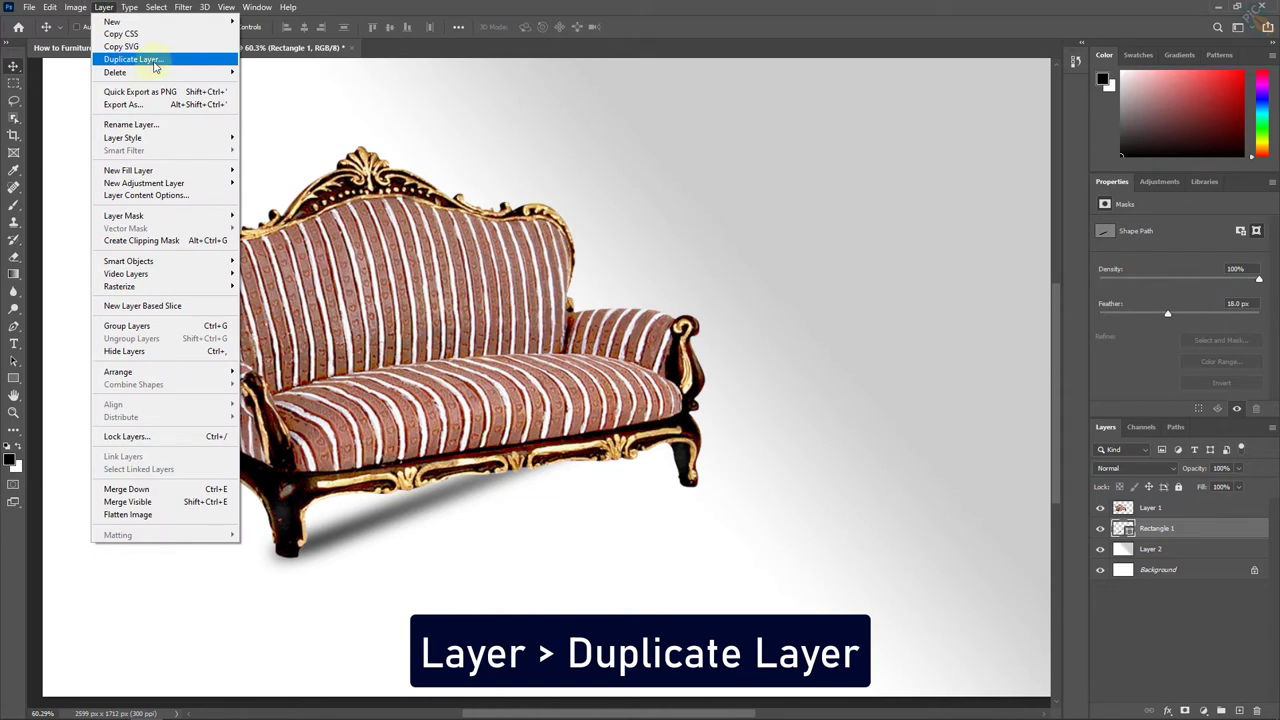
pyautogui.click(155, 63)
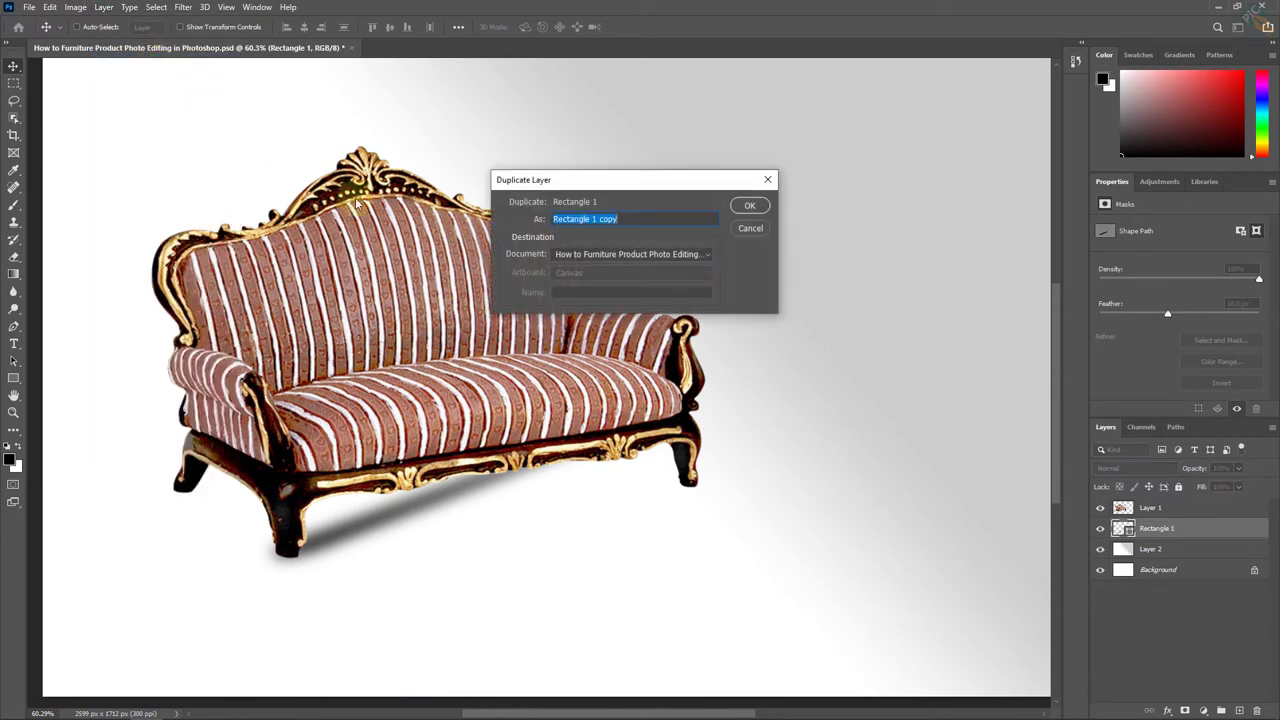
pyautogui.click(750, 206)
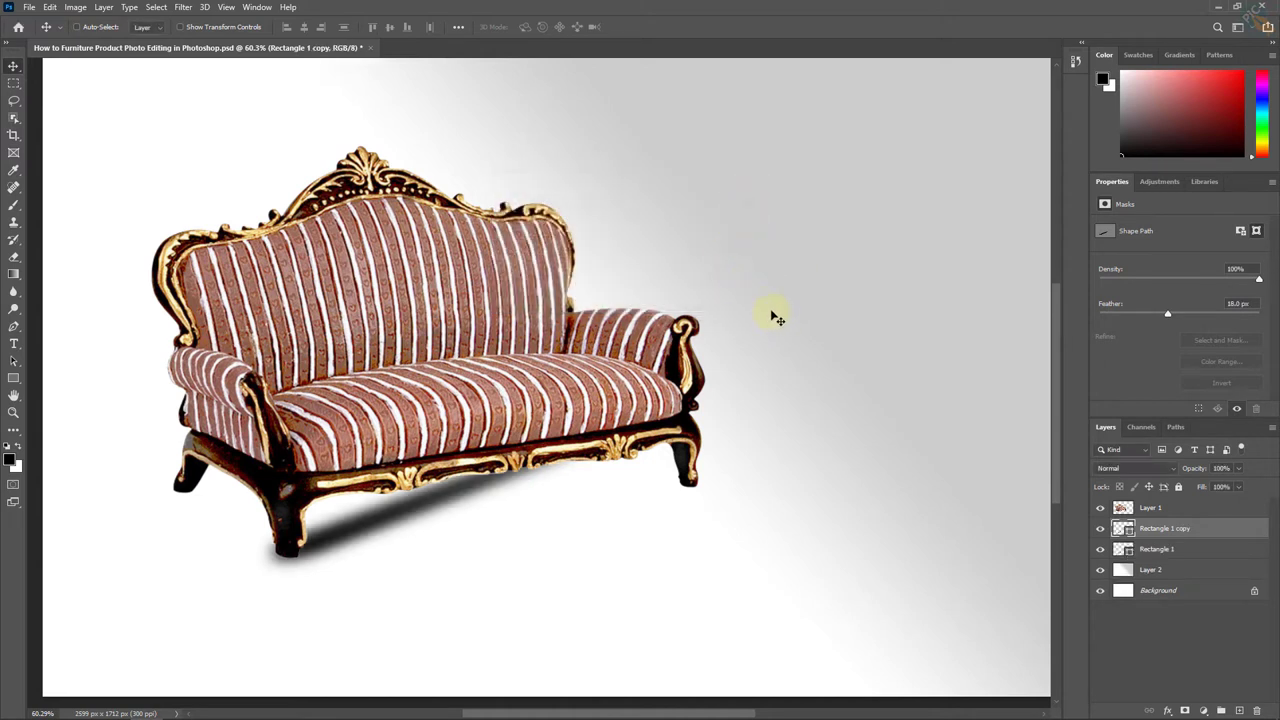
pyautogui.moveTo(463, 487)
pyautogui.mouseDown()
pyautogui.moveTo(547, 522)
pyautogui.moveTo(457, 443)
pyautogui.moveTo(437, 455)
pyautogui.moveTo(386, 420)
pyautogui.moveTo(372, 428)
pyautogui.mouseUp()
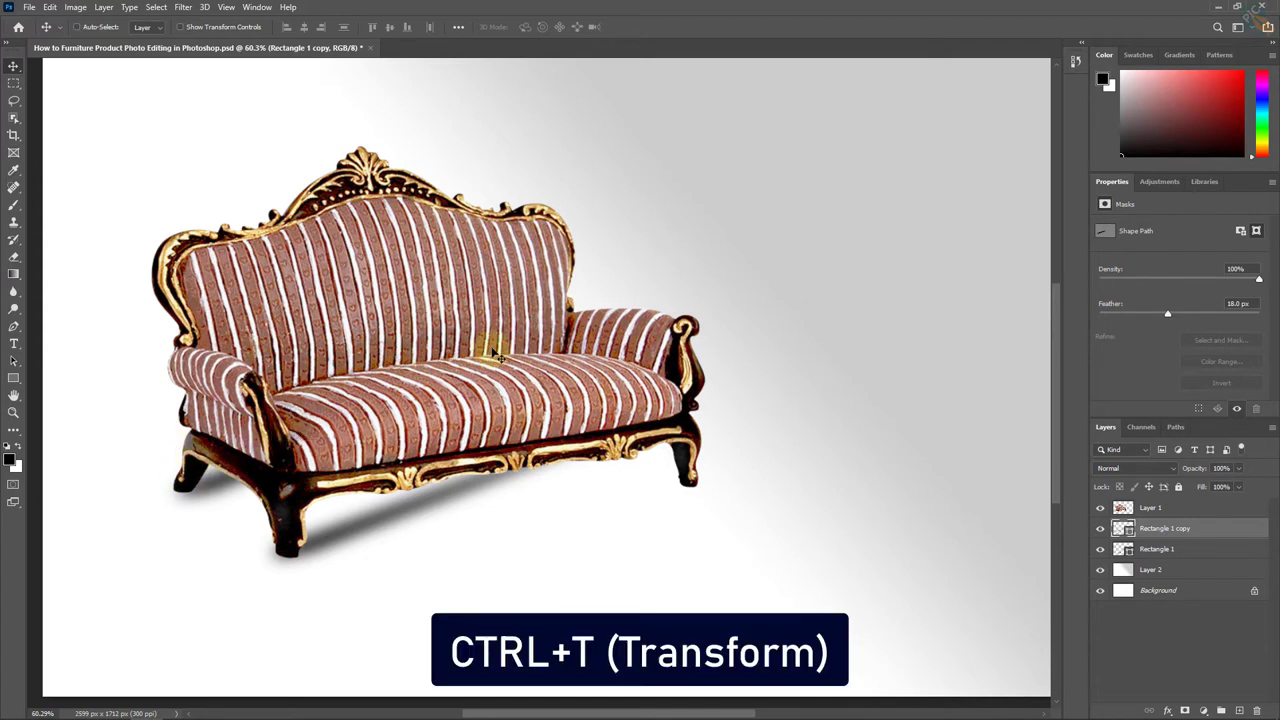
# Step: Skew the shadow copy's right side down along the sofa's front base, then fit the image to the window
pyautogui.hotkey('ctrl', 't')
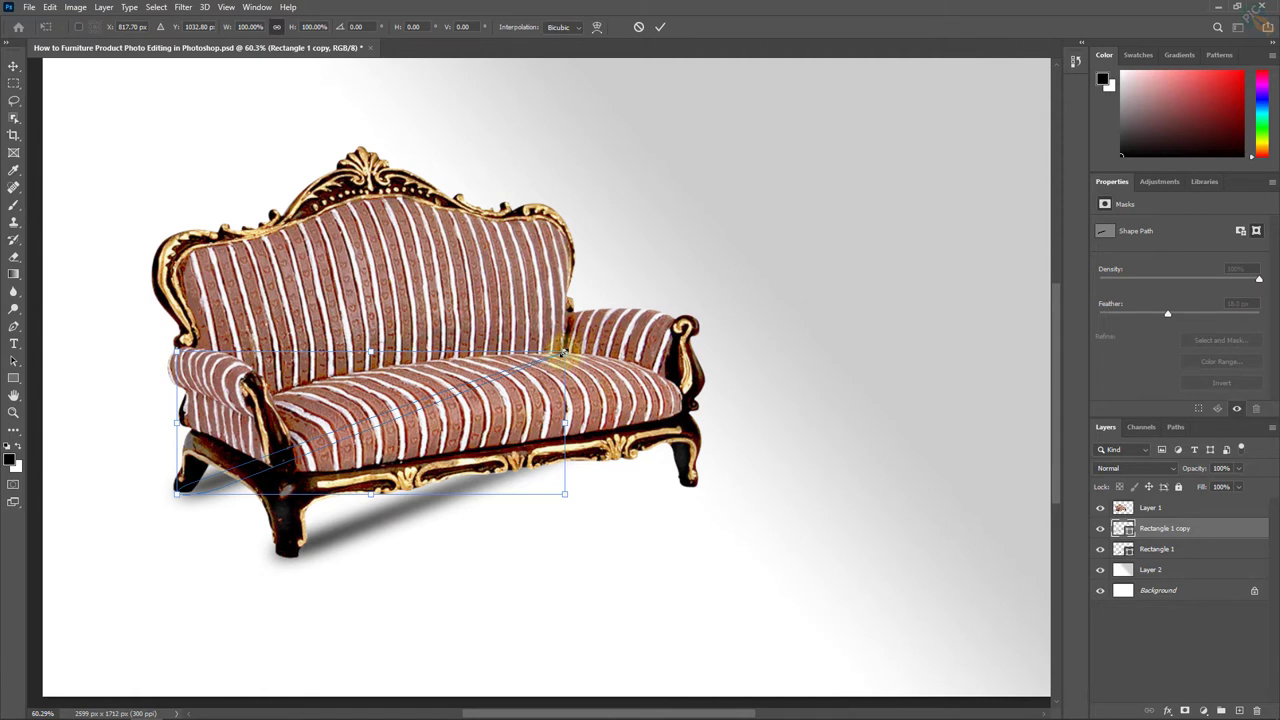
pyautogui.moveTo(563, 350); pyautogui.dragTo(570, 463)
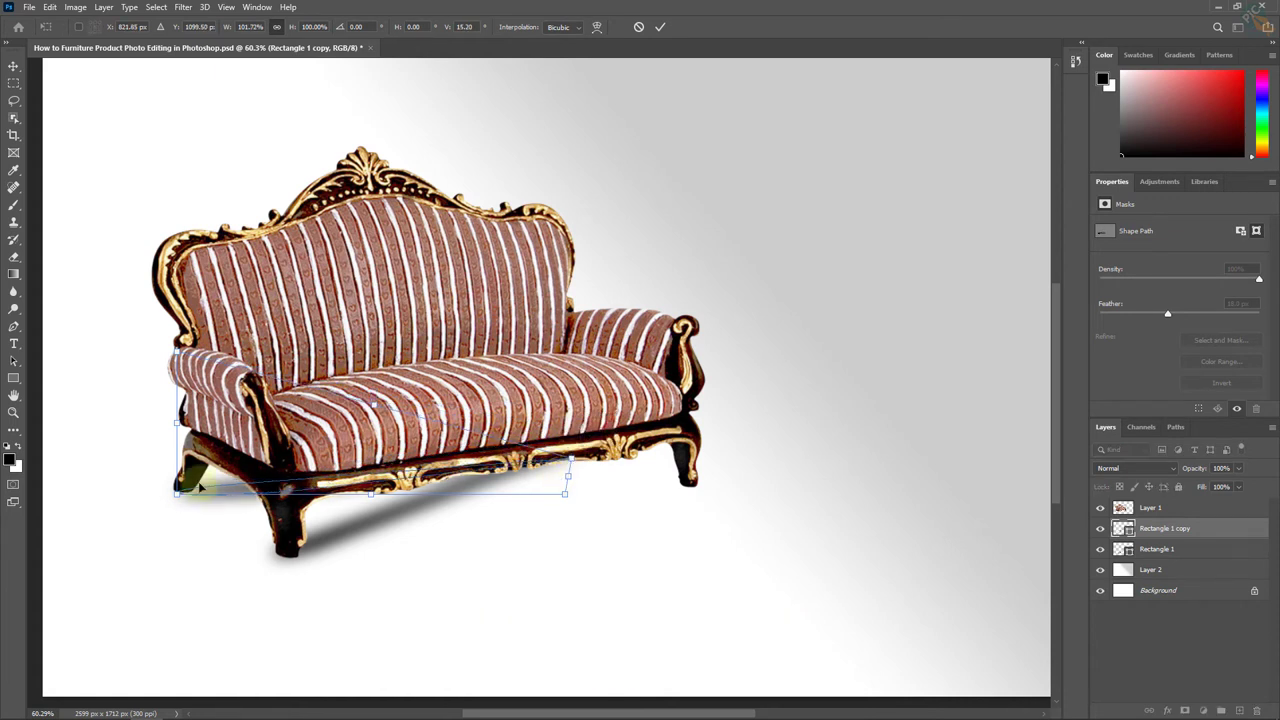
pyautogui.click(660, 27)
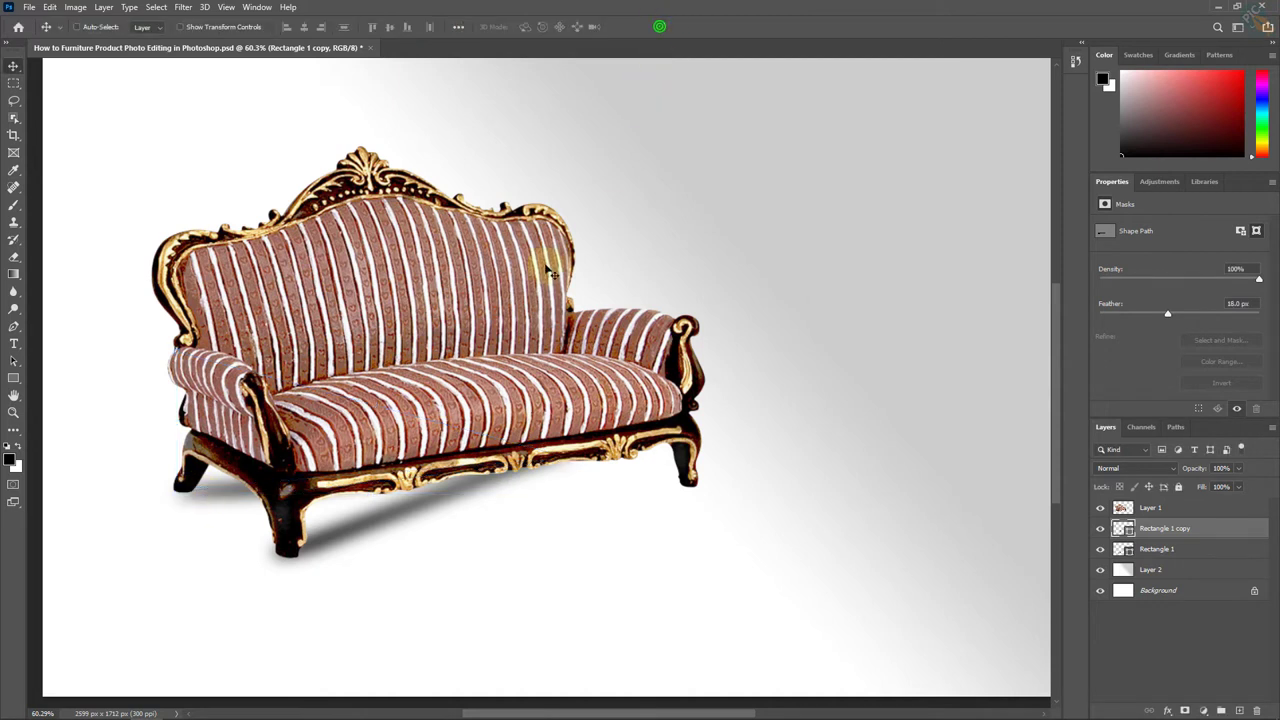
pyautogui.moveTo(216, 500); pyautogui.dragTo(226, 501)
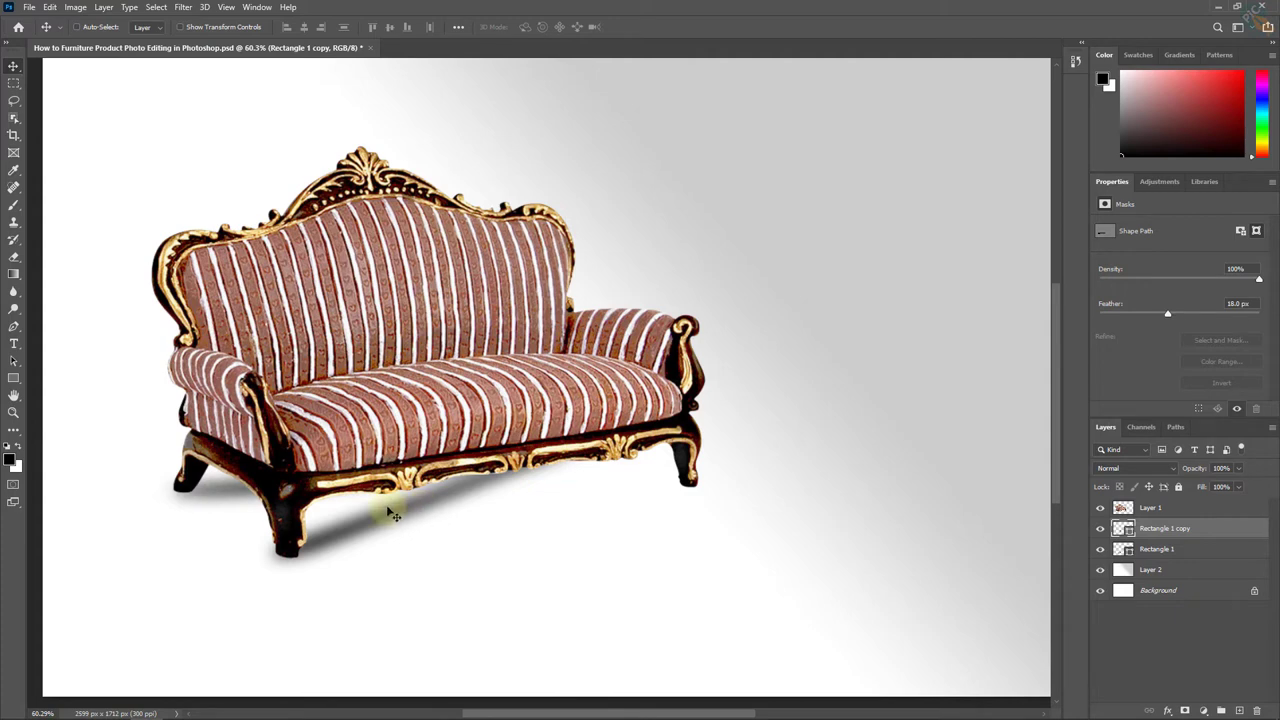
pyautogui.scroll(-3, 390, 505)
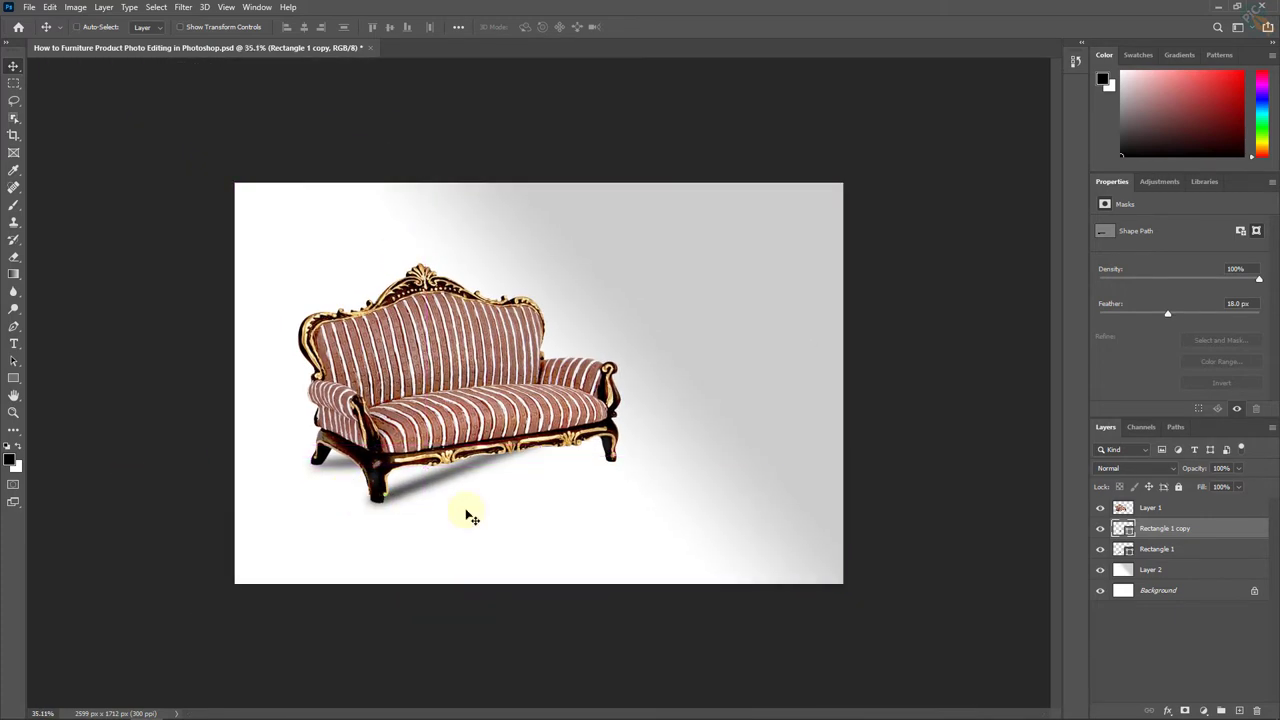
pyautogui.hotkey('ctrl', '0')
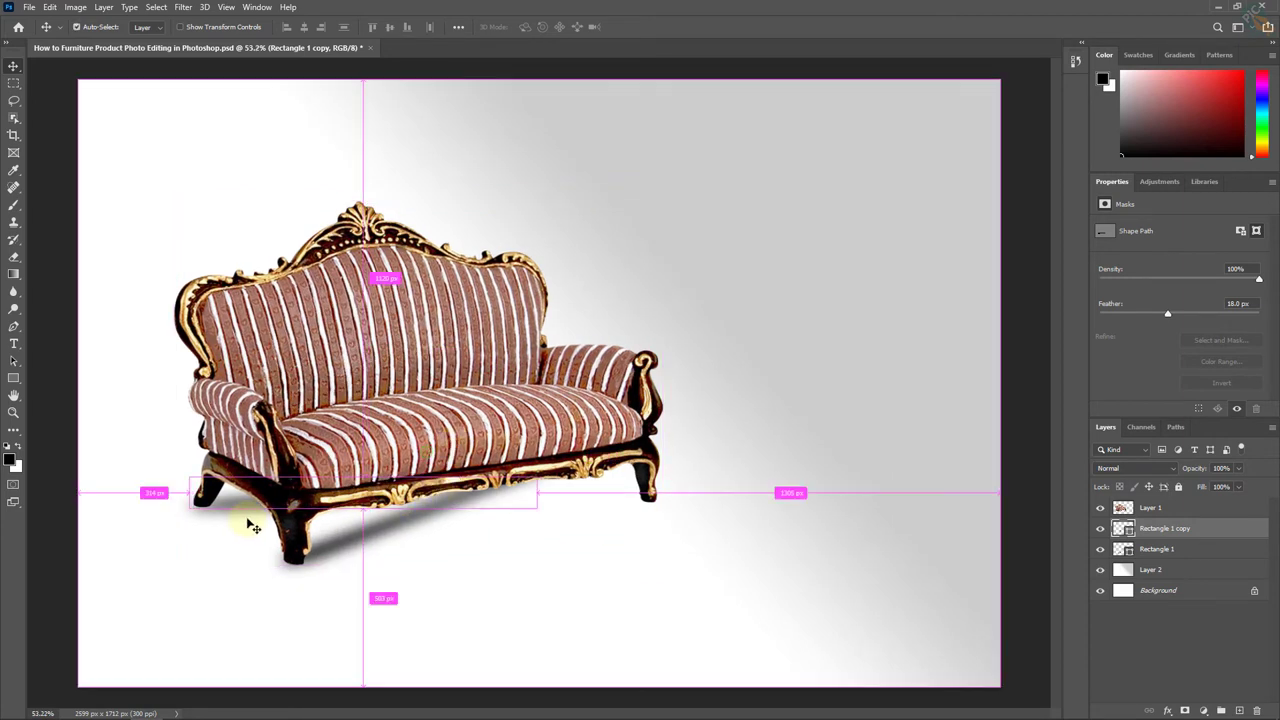
# Step: Nudge the shadow copy up slightly, compare it with visibility toggled, and select Rectangle 1
pyautogui.hotkey('ctrl', 't')
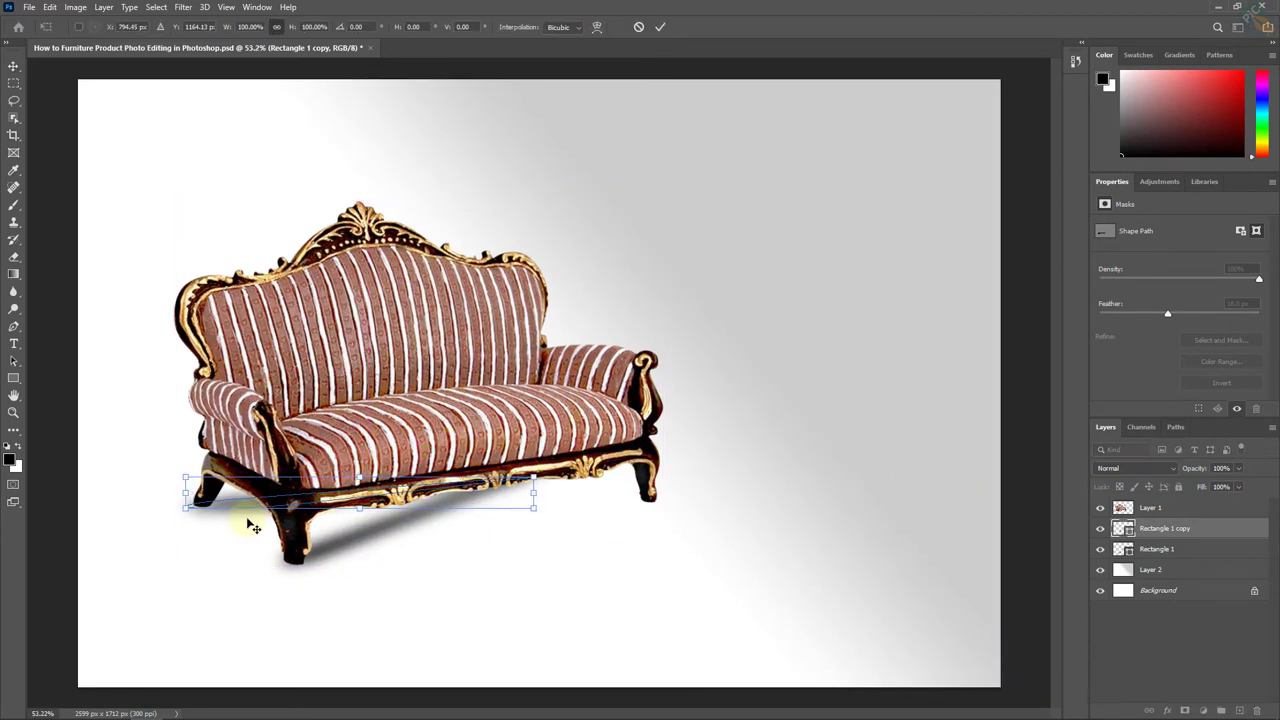
pyautogui.press('Up')
pyautogui.press('Up')
pyautogui.press('Up')
pyautogui.press('Up')
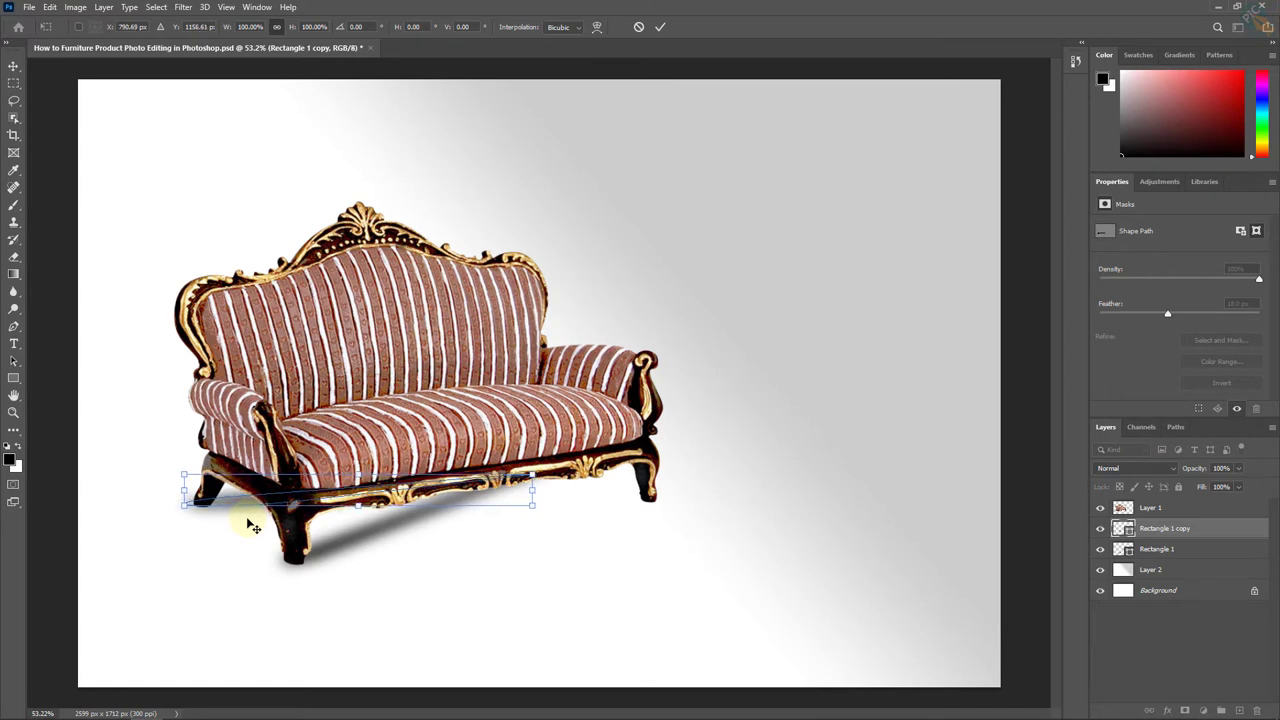
pyautogui.press('Return')
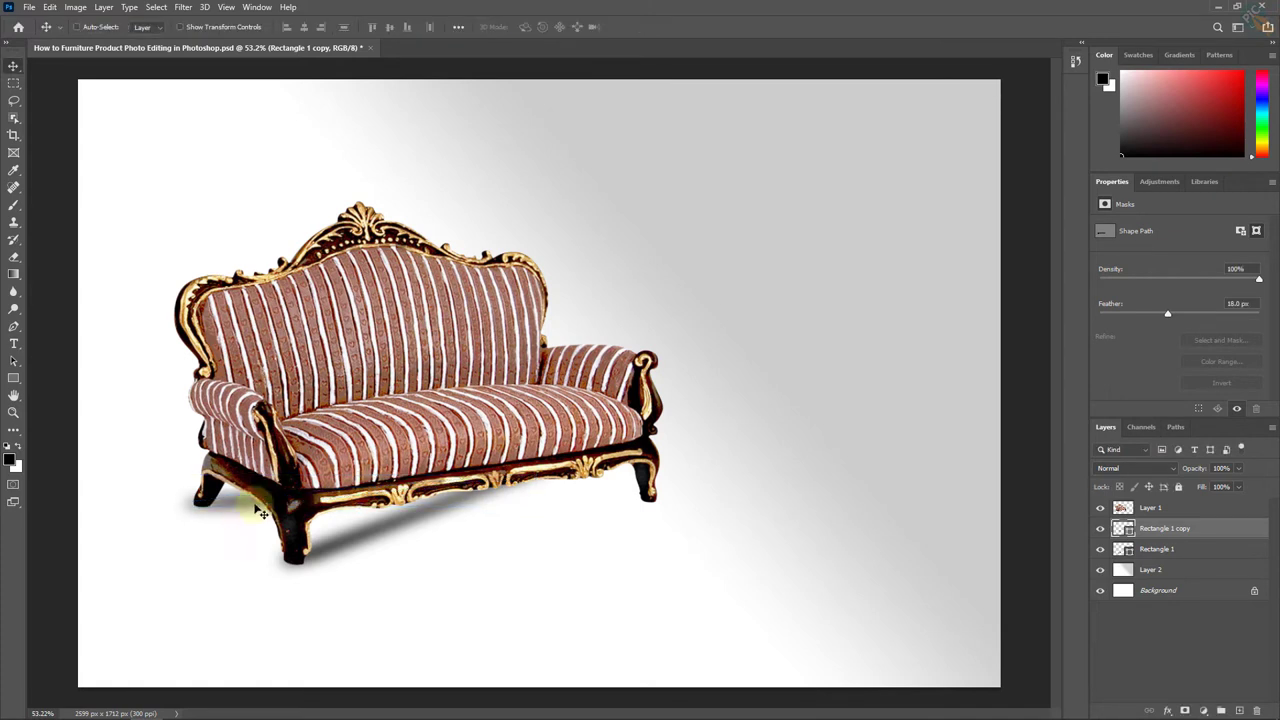
pyautogui.press('ctrl')
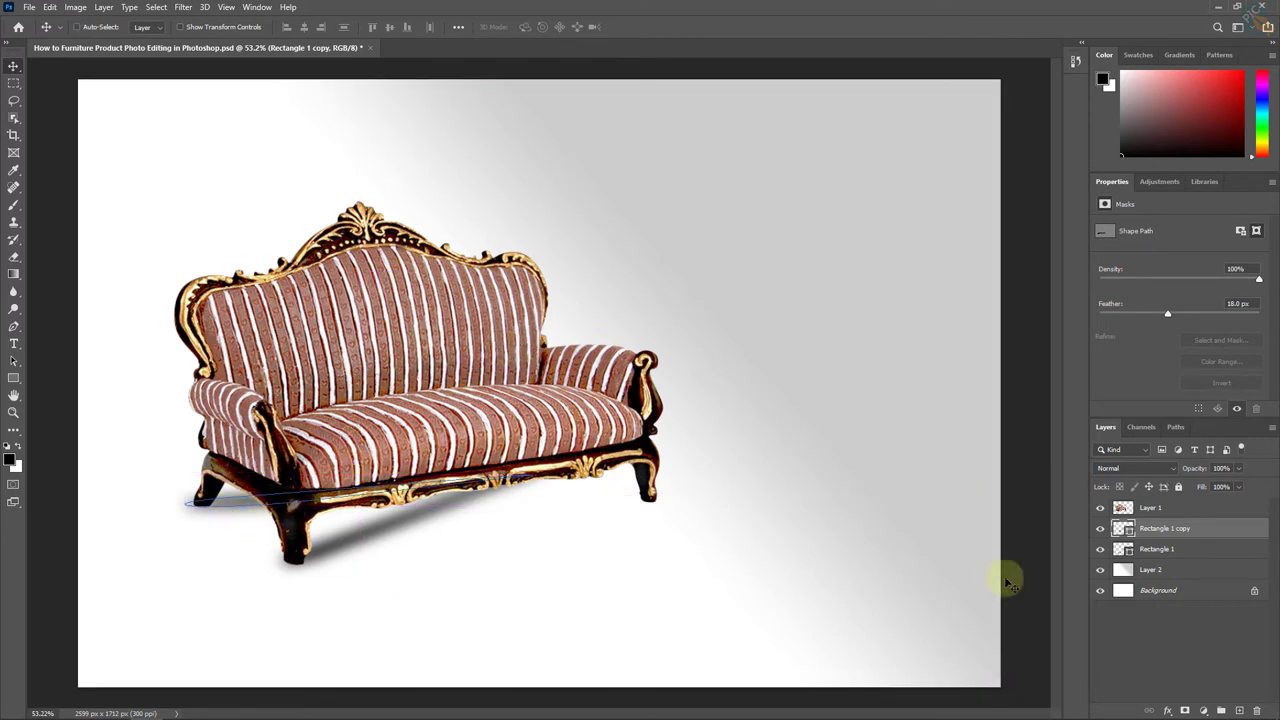
pyautogui.click(1100, 529)
pyautogui.click(1100, 529)
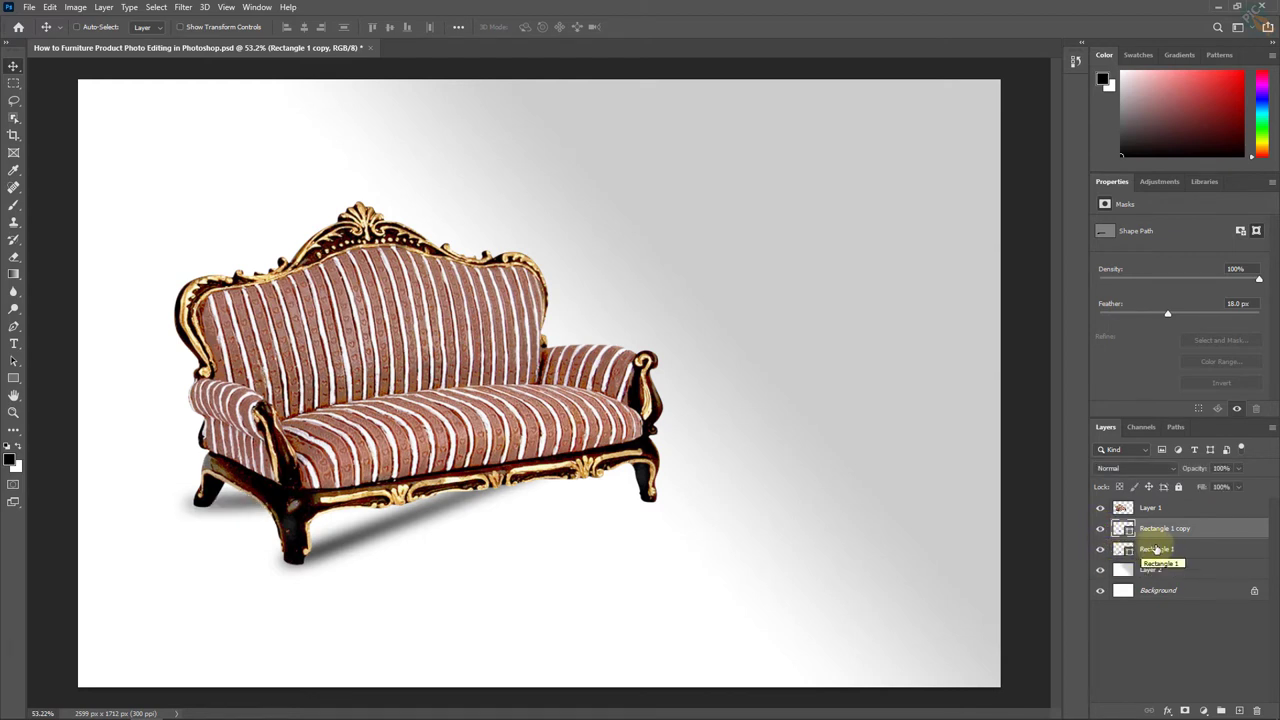
pyautogui.click(1162, 552)
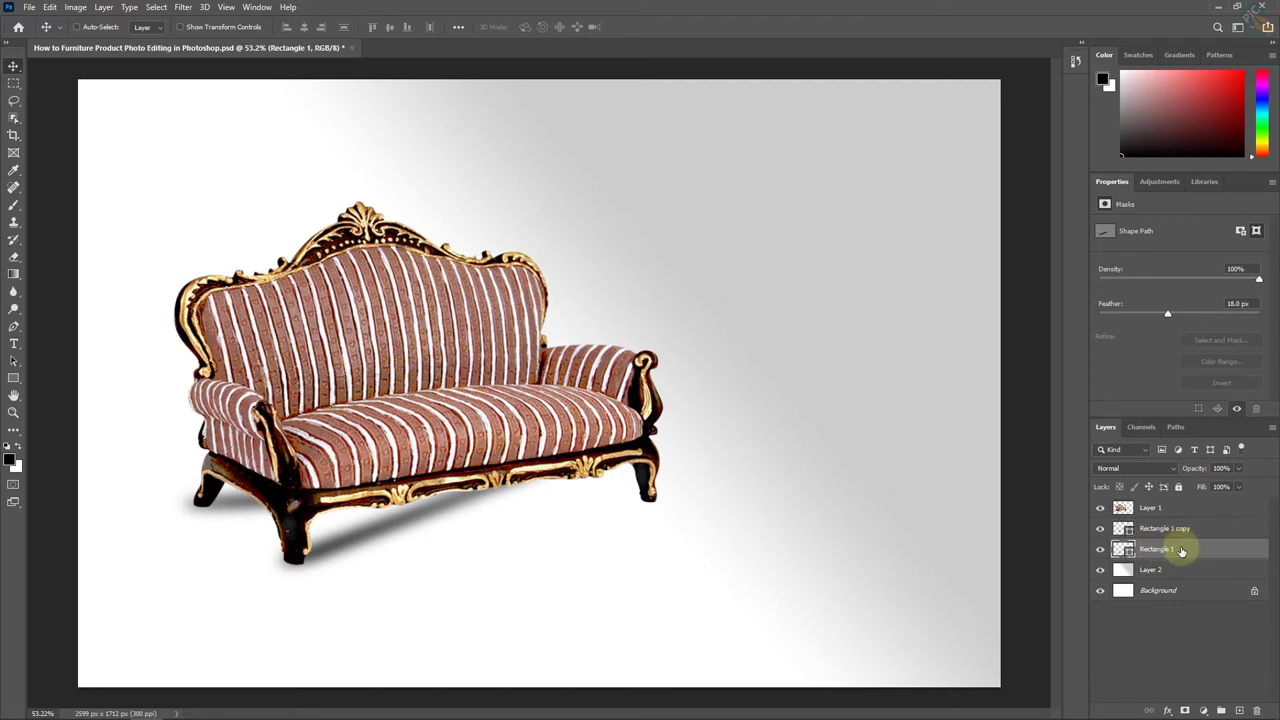
# Step: Duplicate Rectangle 1 as Rectangle 1 copy 2 and pull it out from under the sofa
pyautogui.click(103, 8)
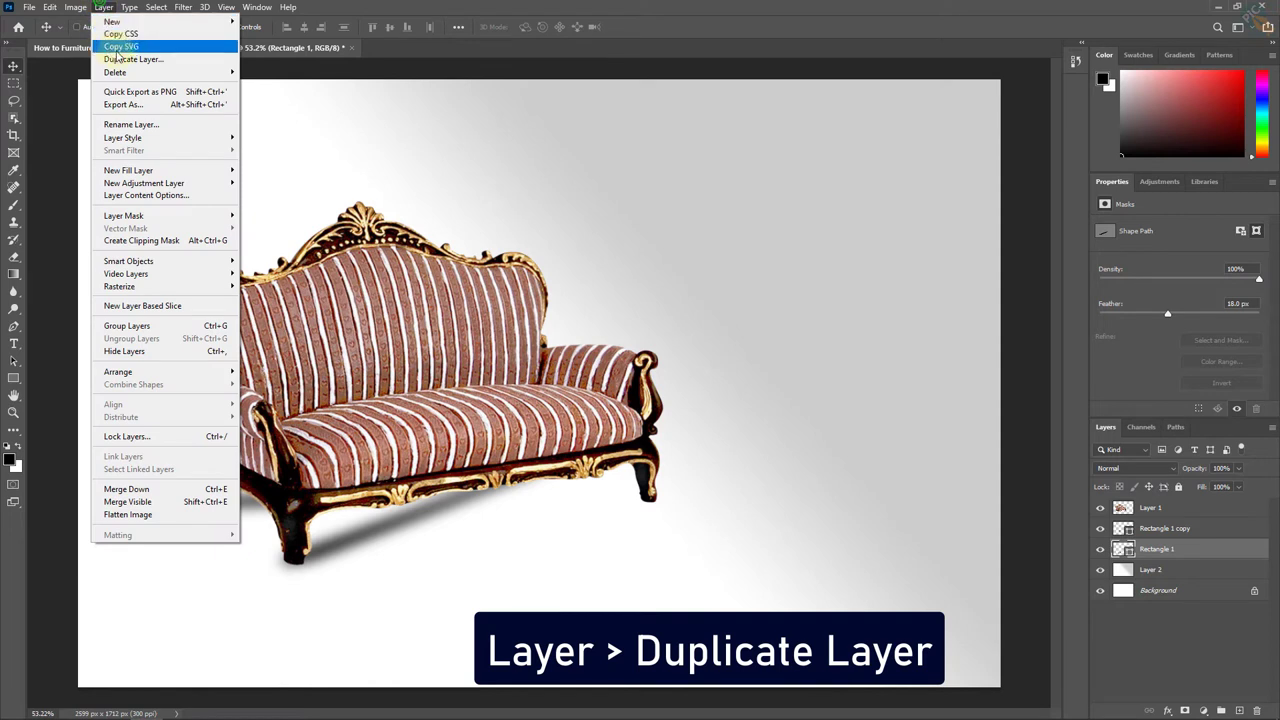
pyautogui.click(155, 60)
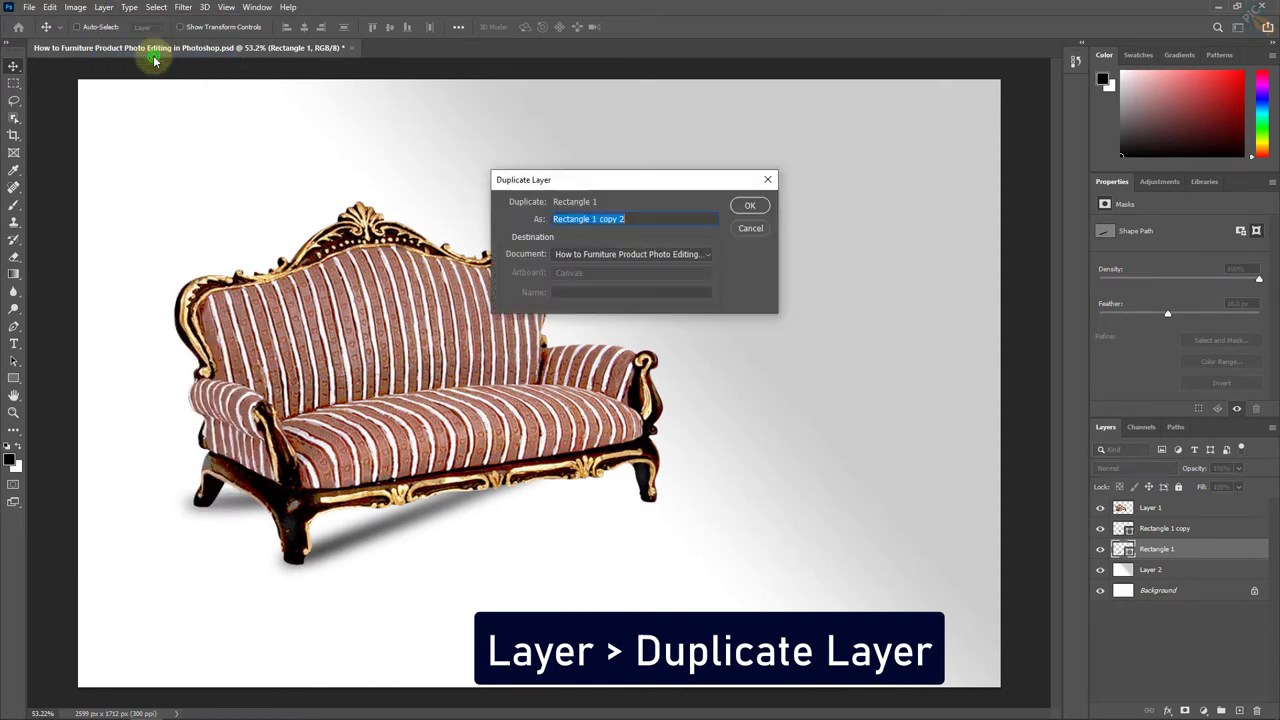
pyautogui.click(745, 204)
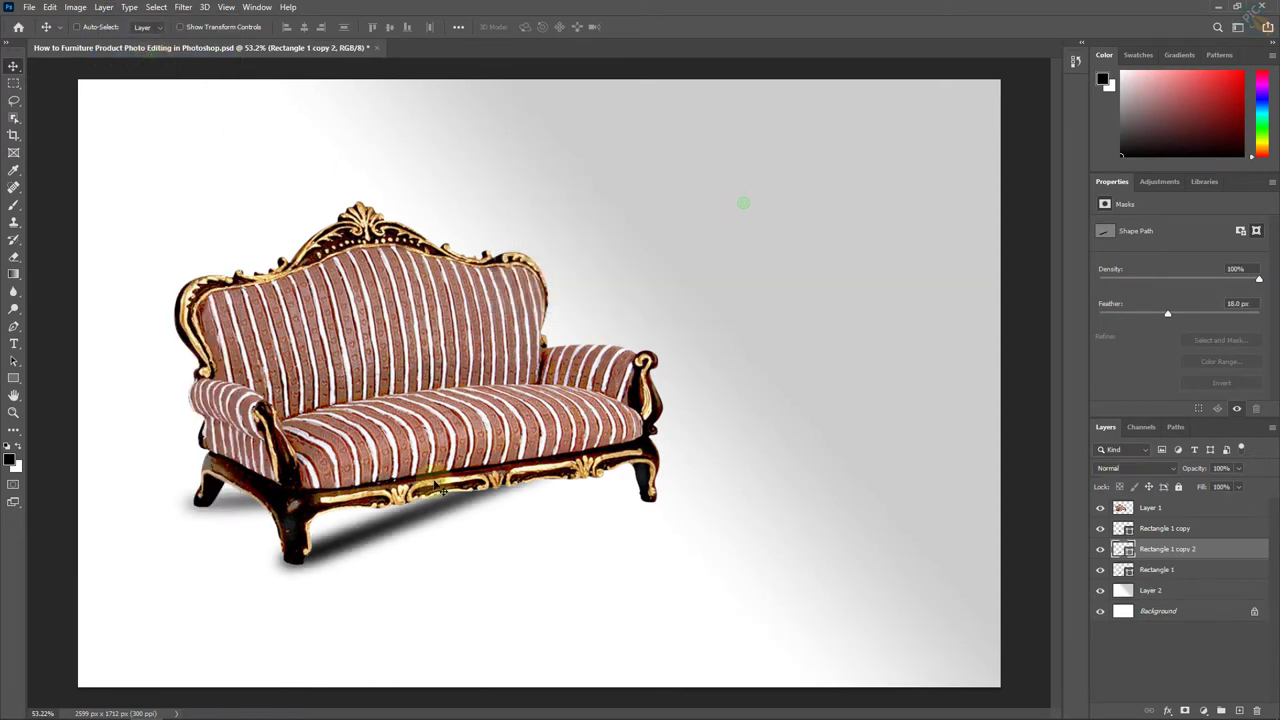
pyautogui.moveTo(421, 498); pyautogui.dragTo(569, 516)
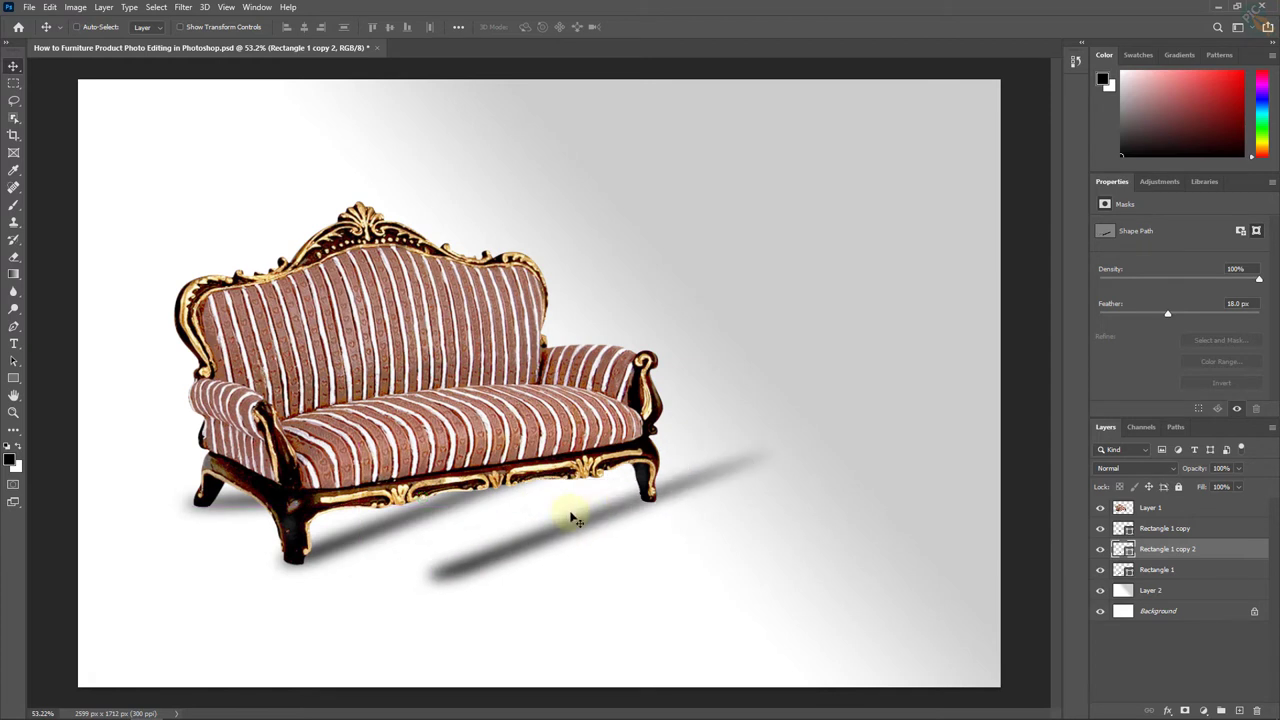
# Step: Rotate the new shadow about -33° and tuck it under the sofa's front edge between the legs
pyautogui.hotkey('ctrl', 't')
pyautogui.moveTo(672, 618)
pyautogui.mouseDown()
pyautogui.moveTo(768, 560)
pyautogui.moveTo(560, 345)
pyautogui.mouseUp()
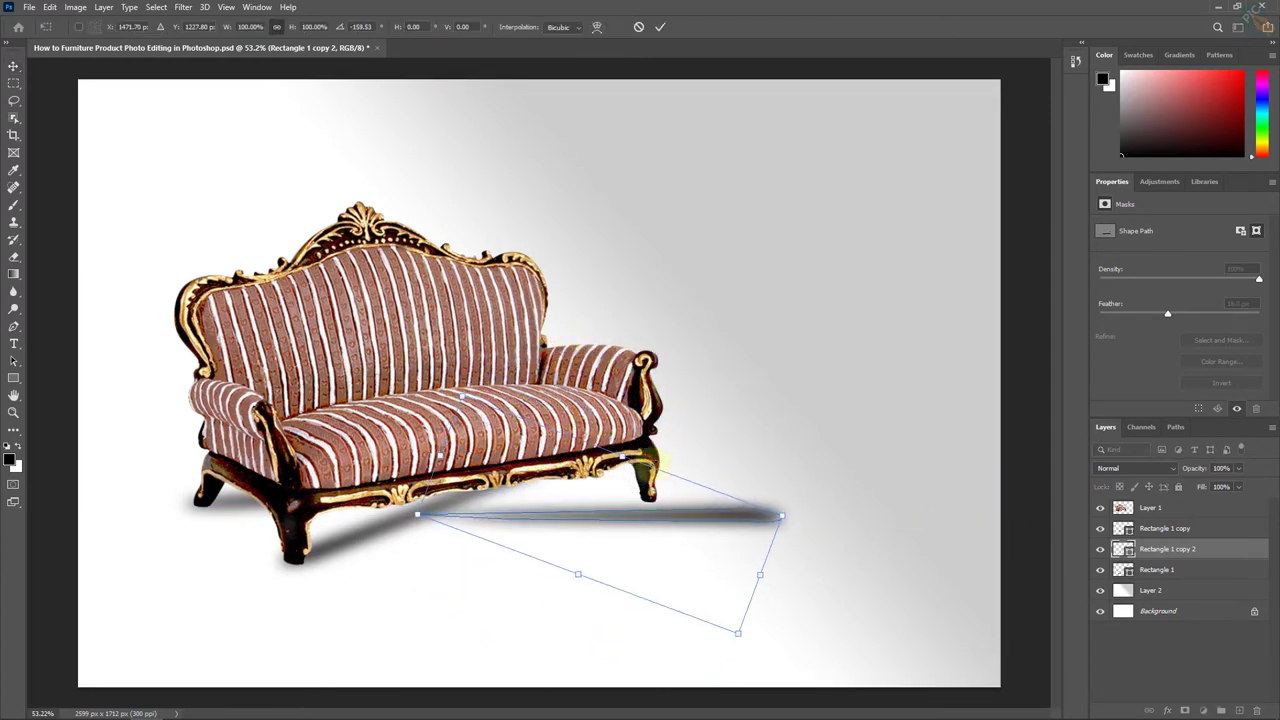
pyautogui.moveTo(720, 517)
pyautogui.mouseDown()
pyautogui.moveTo(556, 502)
pyautogui.moveTo(610, 510)
pyautogui.mouseUp()
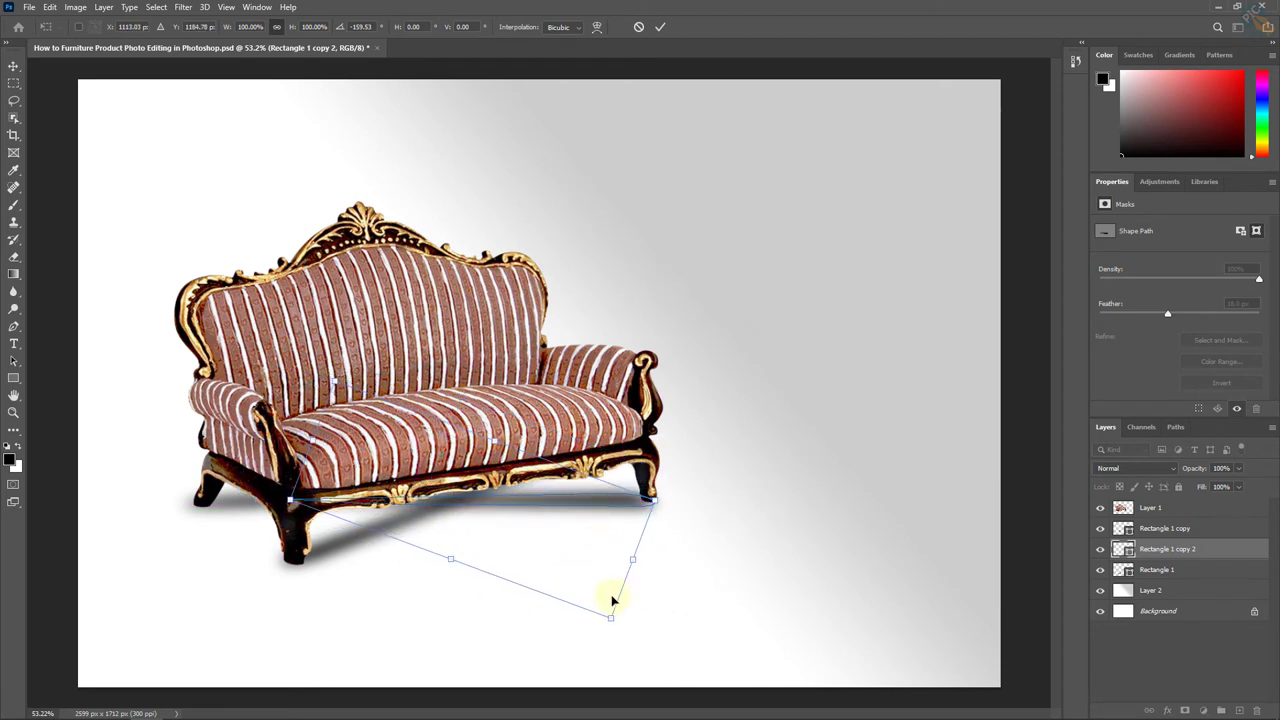
pyautogui.moveTo(613, 600); pyautogui.dragTo(613, 601)
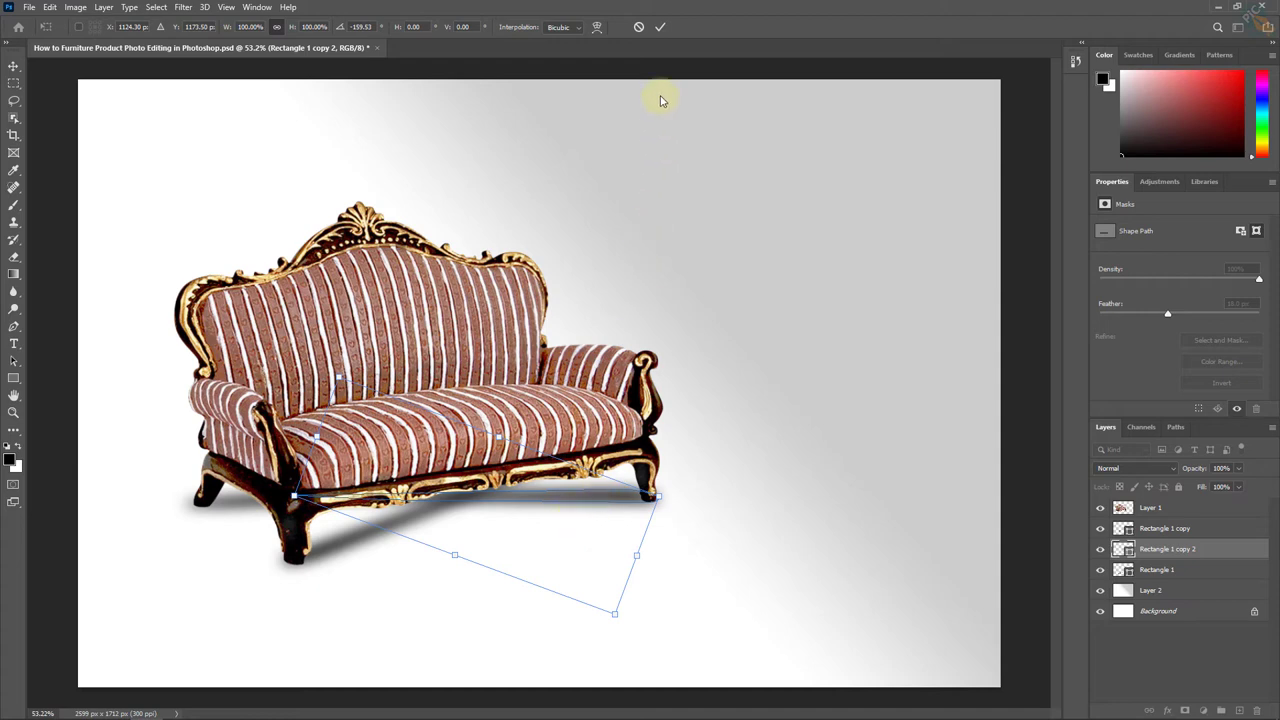
pyautogui.click(659, 28)
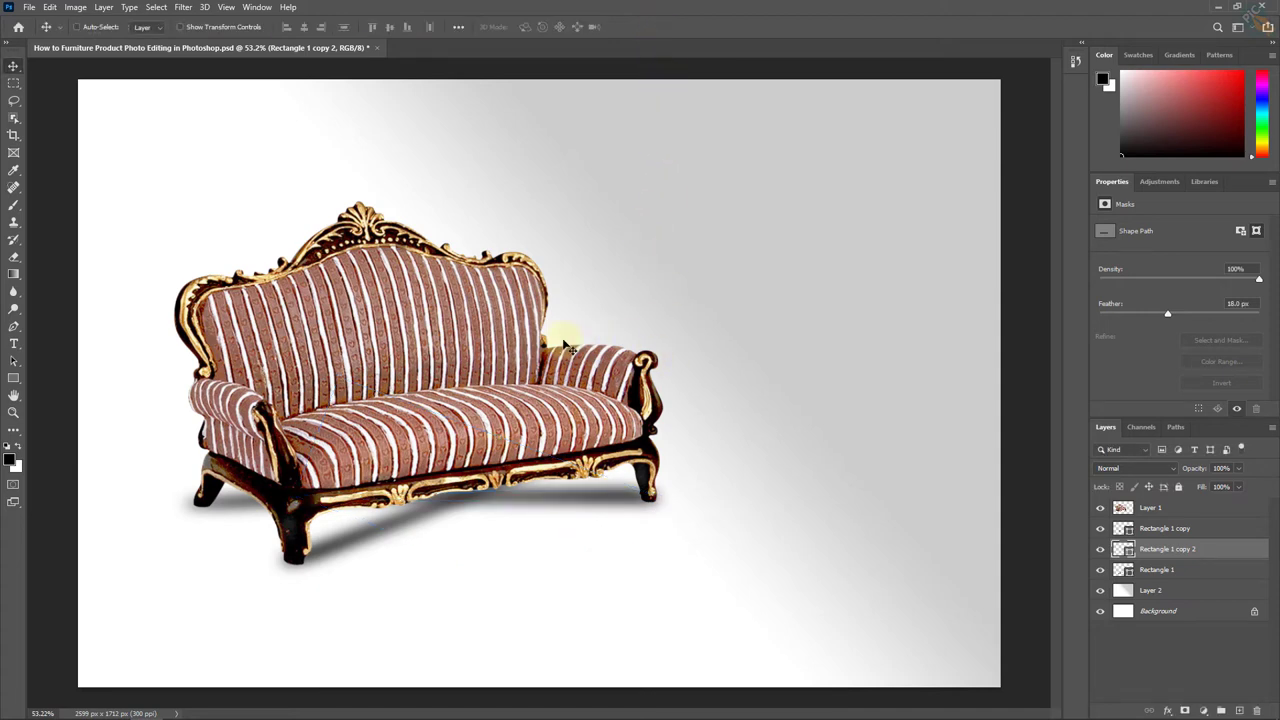
# Step: Set the Fill of the Rectangle 1 copy 2 shadow to 75%
pyautogui.scroll(-1, 550, 400)
pyautogui.scroll(-3, 500, 386)
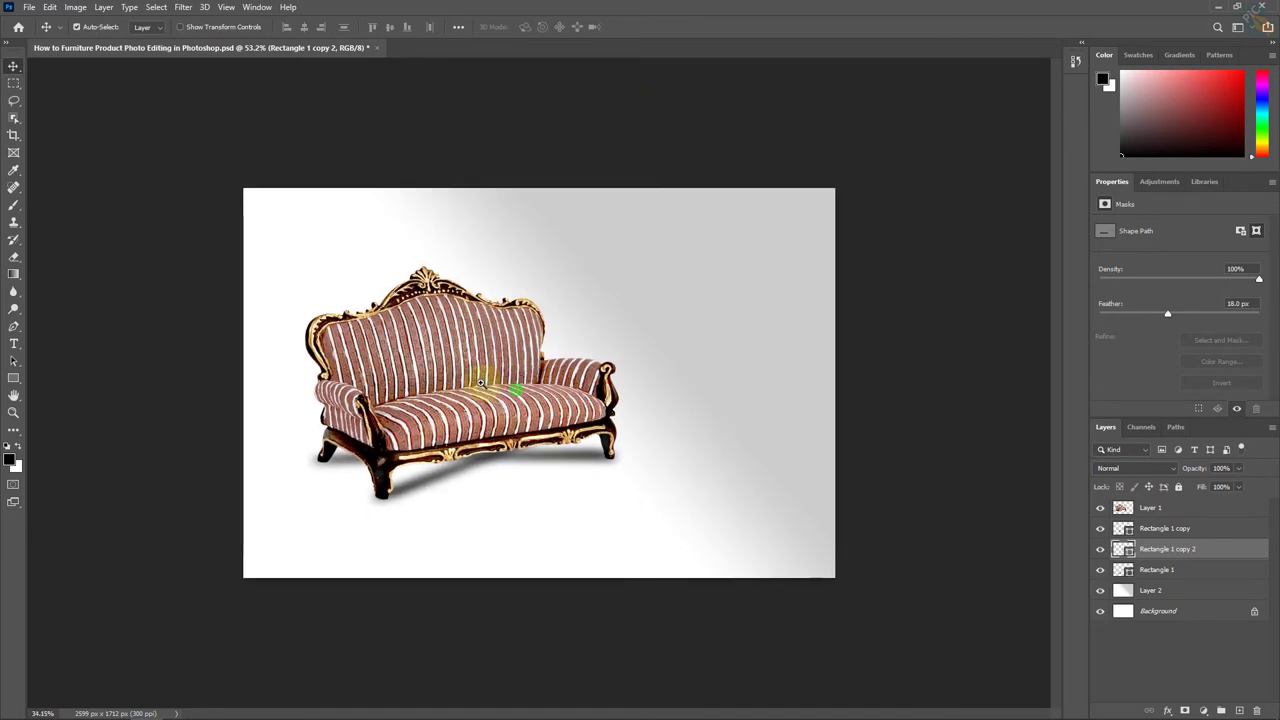
pyautogui.scroll(-2, 491, 371)
pyautogui.scroll(3, 480, 382)
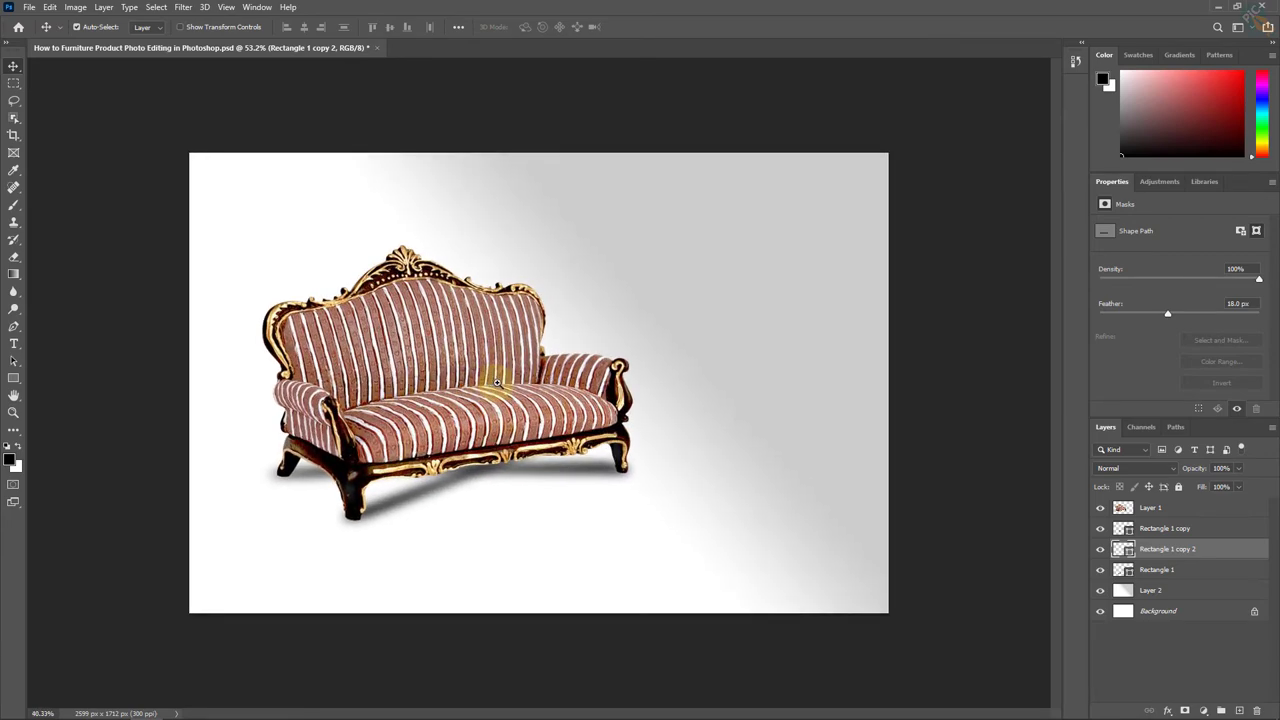
pyautogui.scroll(3, 480, 382)
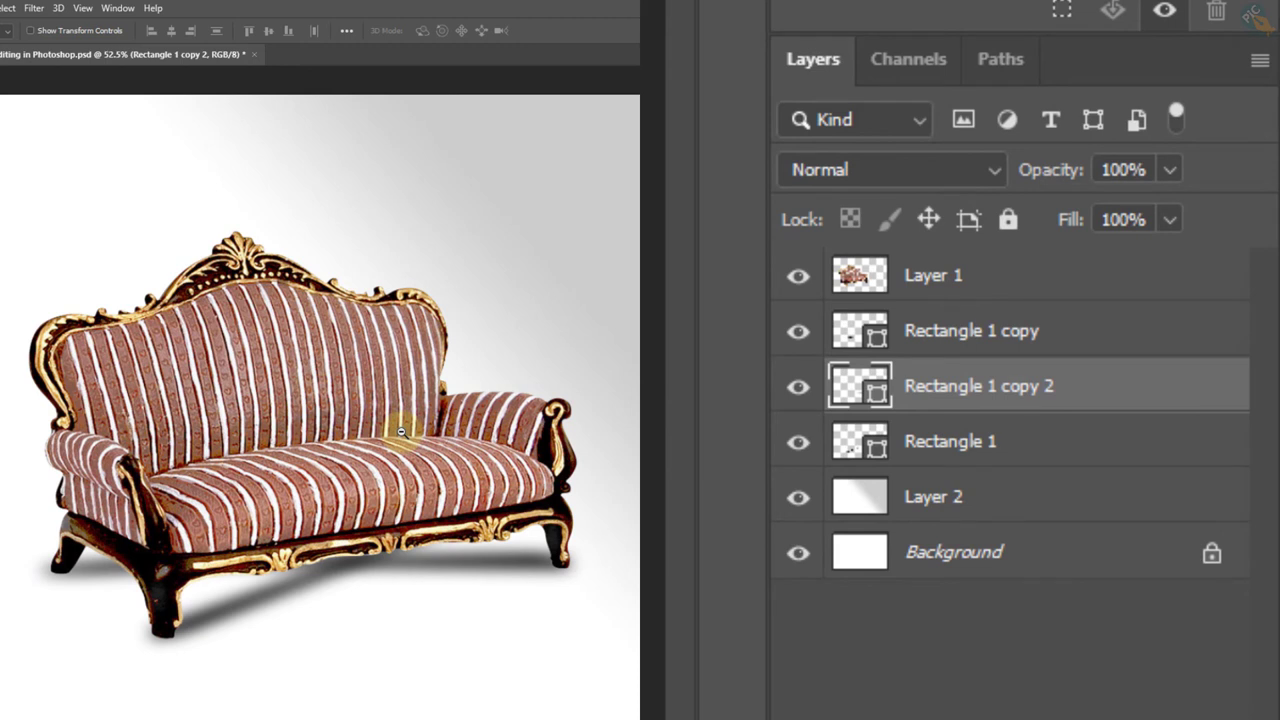
pyautogui.click(798, 387)
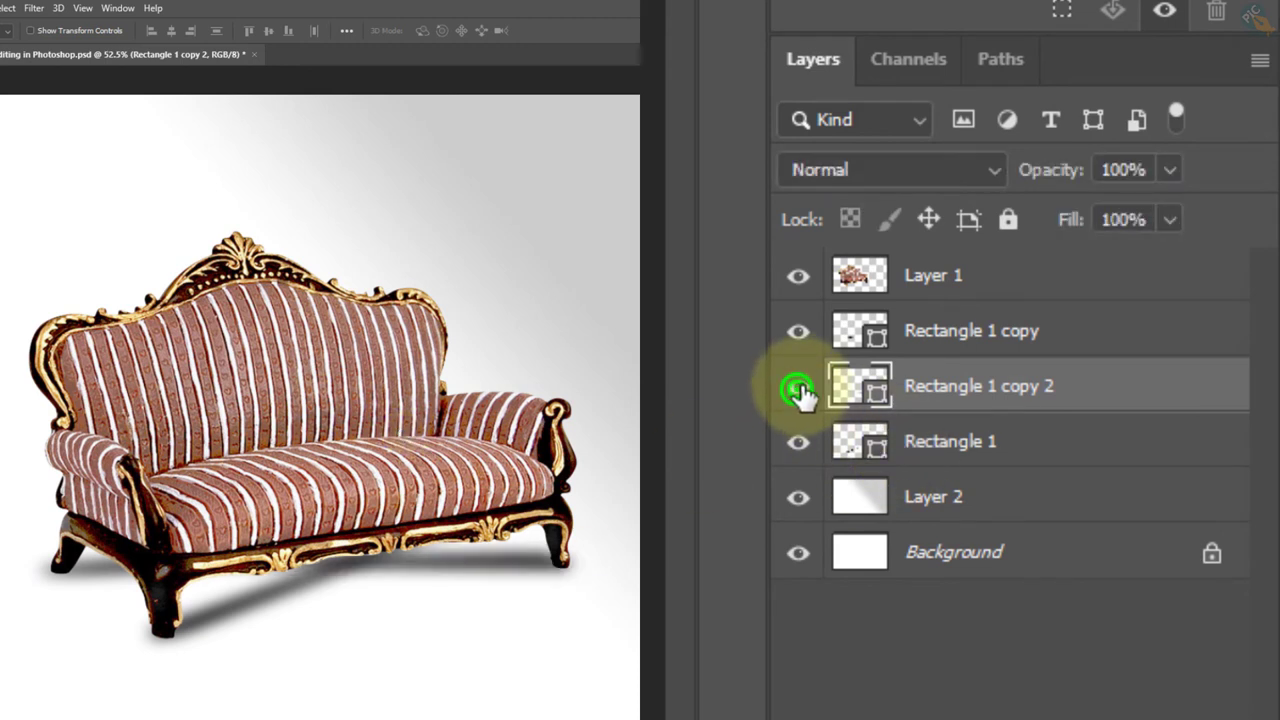
pyautogui.click(1095, 386)
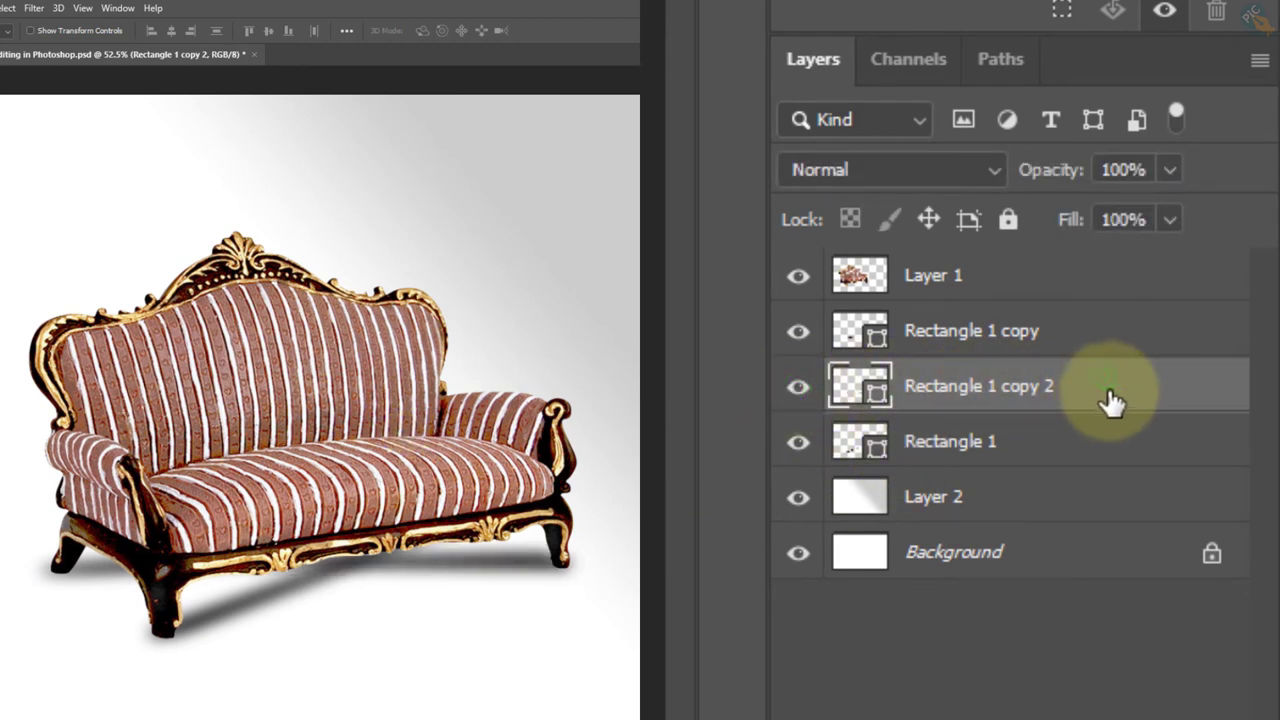
pyautogui.moveTo(1070, 220); pyautogui.dragTo(1036, 222)
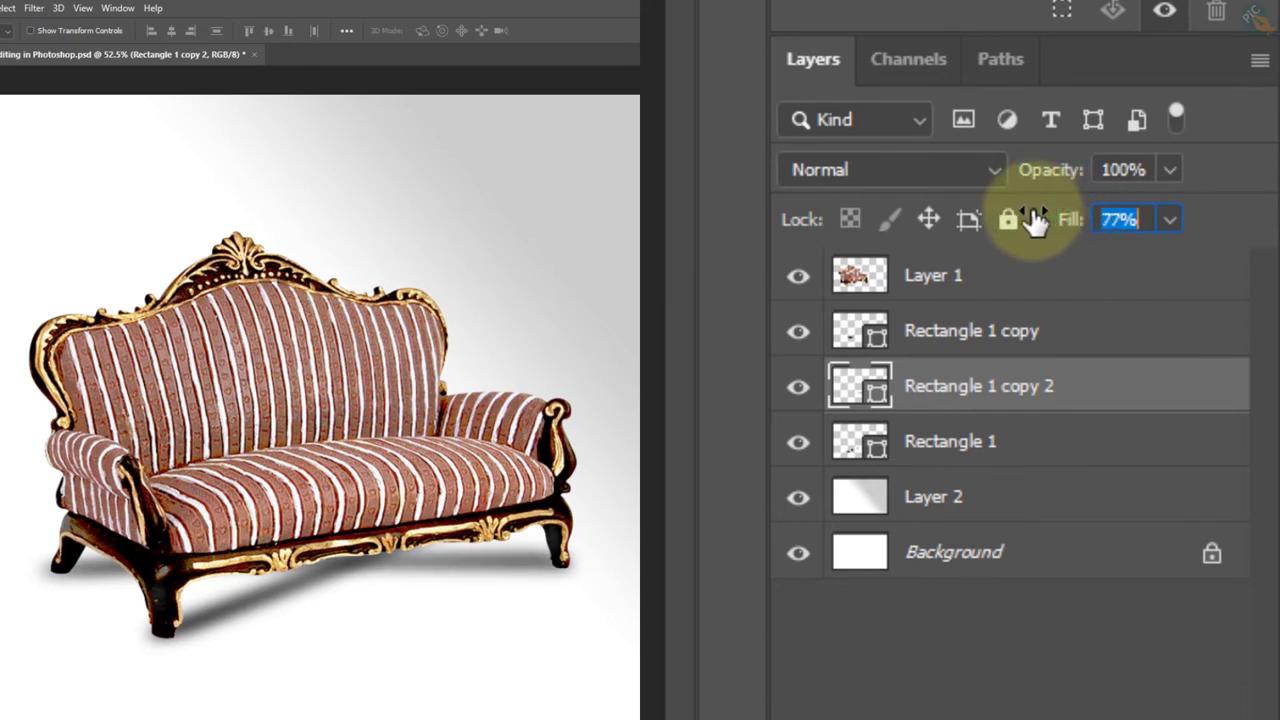
pyautogui.write('7')
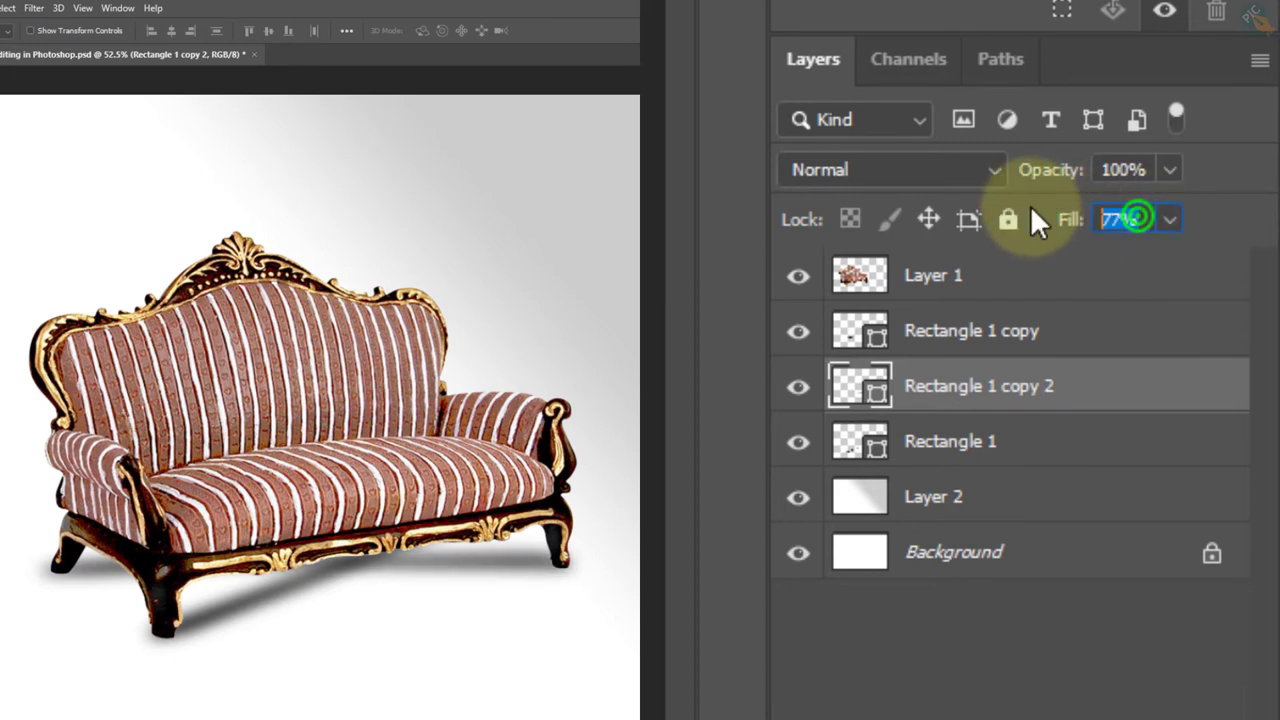
pyautogui.write('5')
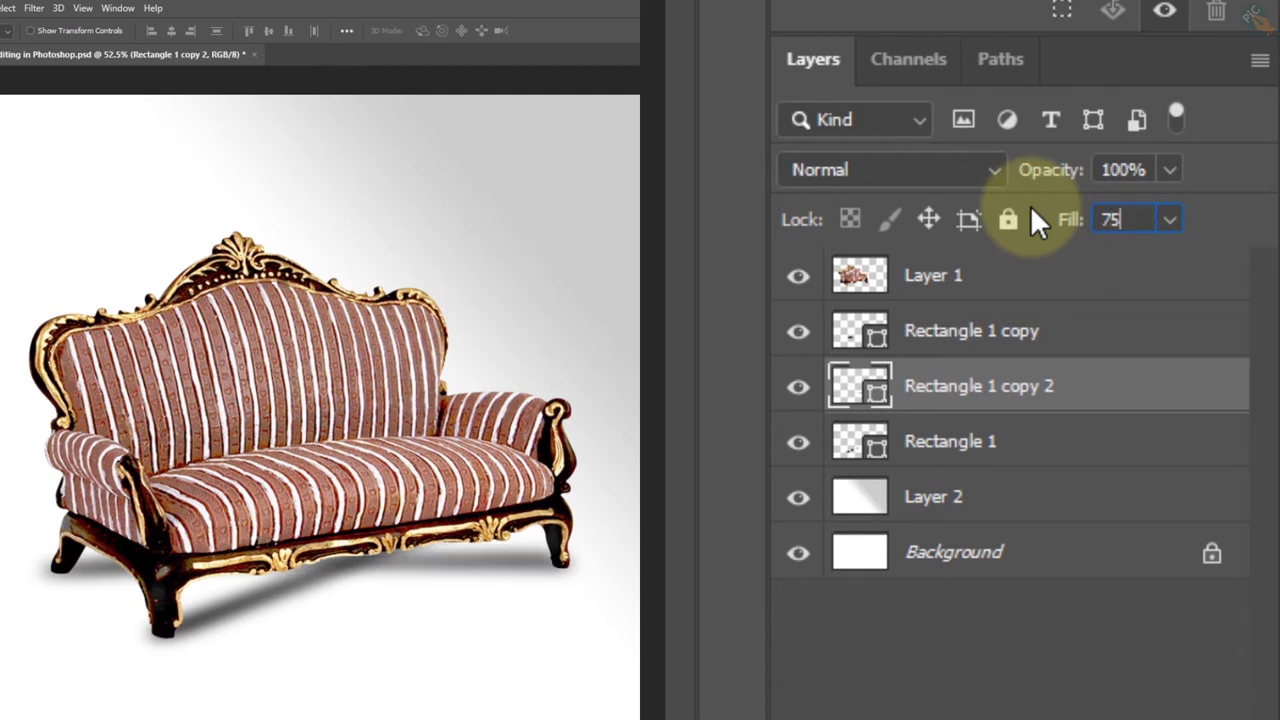
# Step: Lower the original Rectangle 1 shadow's Fill to 75%
pyautogui.click(988, 450)
pyautogui.click(798, 442)
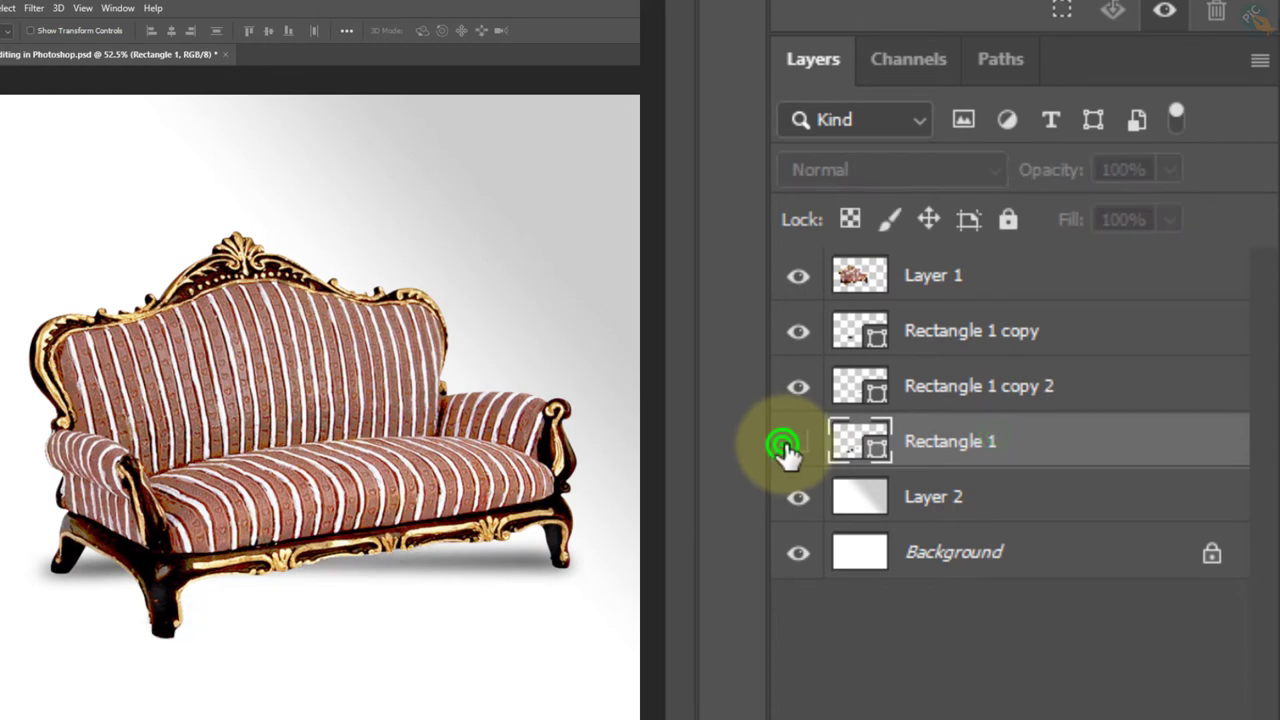
pyautogui.click(1039, 434)
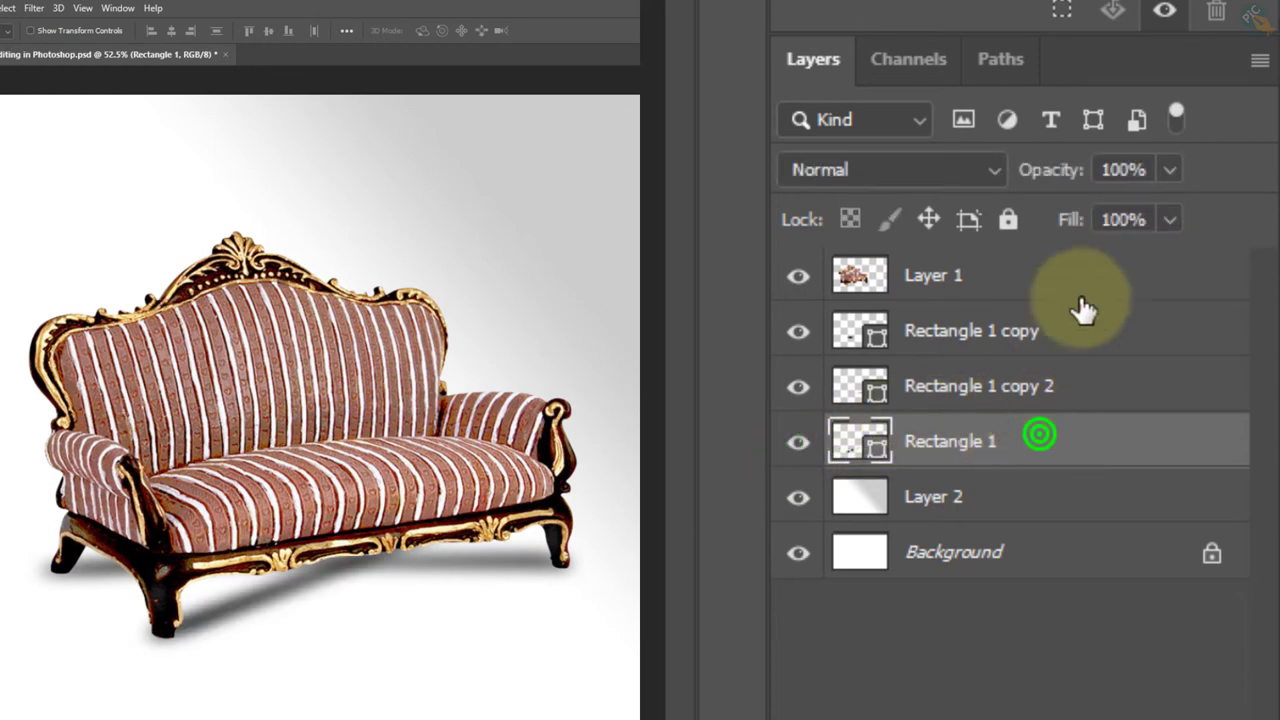
pyautogui.click(1148, 218)
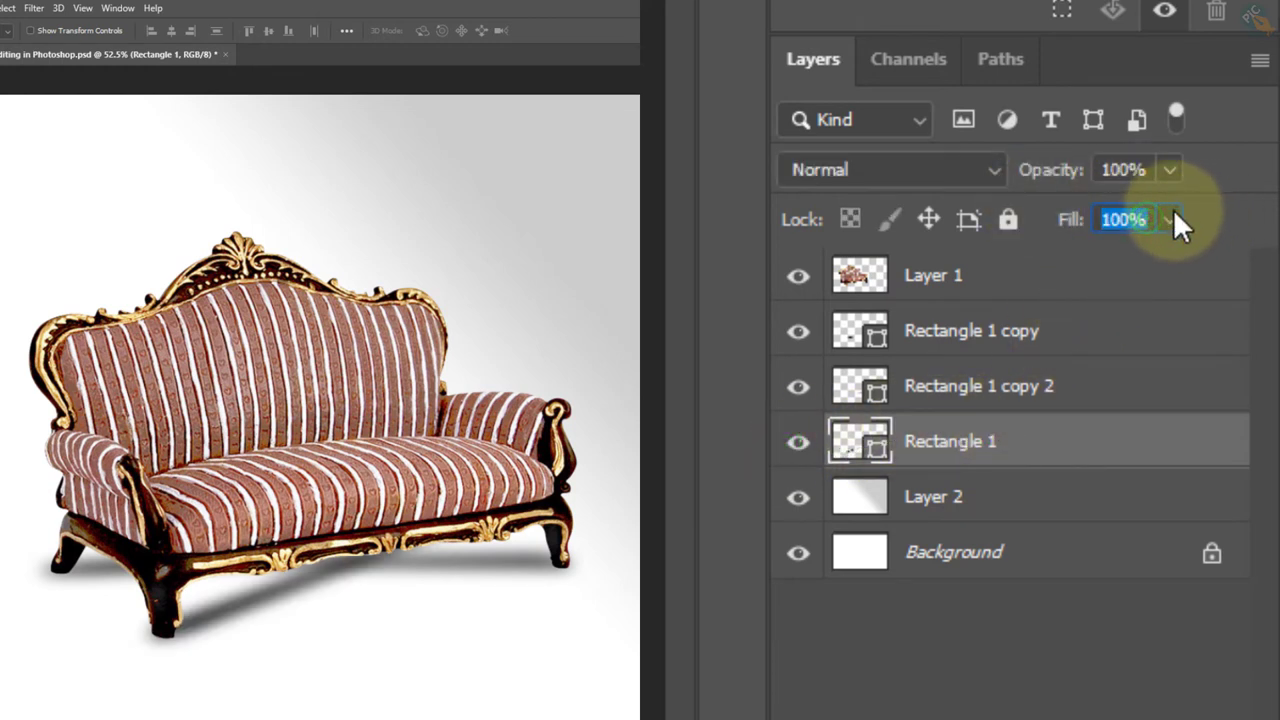
pyautogui.click(1171, 215)
pyautogui.moveTo(1166, 250); pyautogui.dragTo(1130, 253)
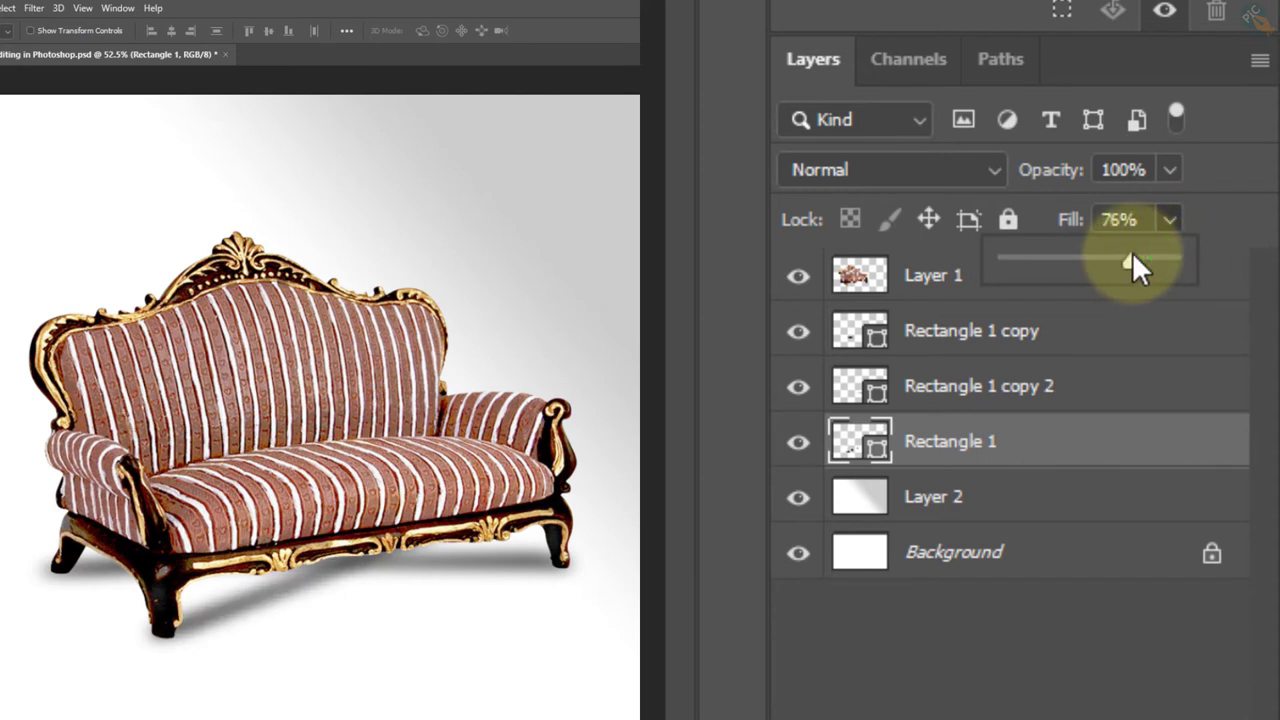
pyautogui.click(1072, 450)
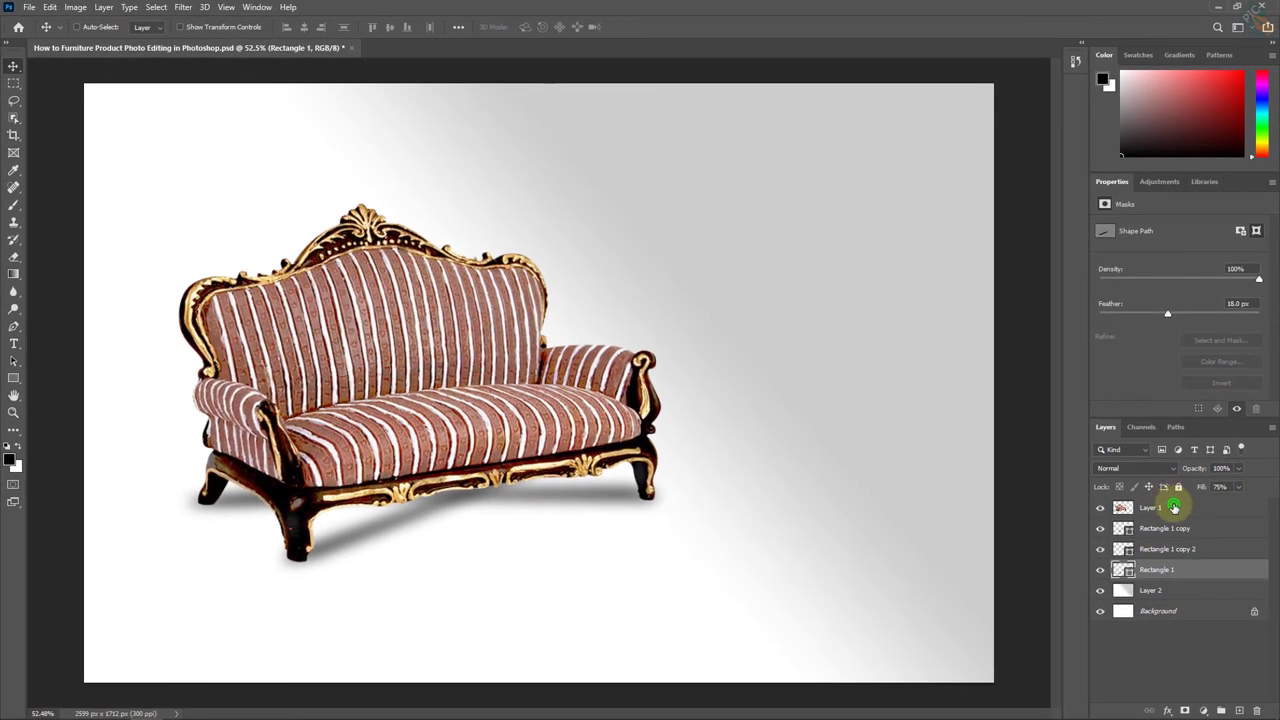
# Step: Add a Multiply drop shadow to Layer 1: 35% opacity, 30° angle, 3 px distance, 7 px size
pyautogui.click(1172, 506)
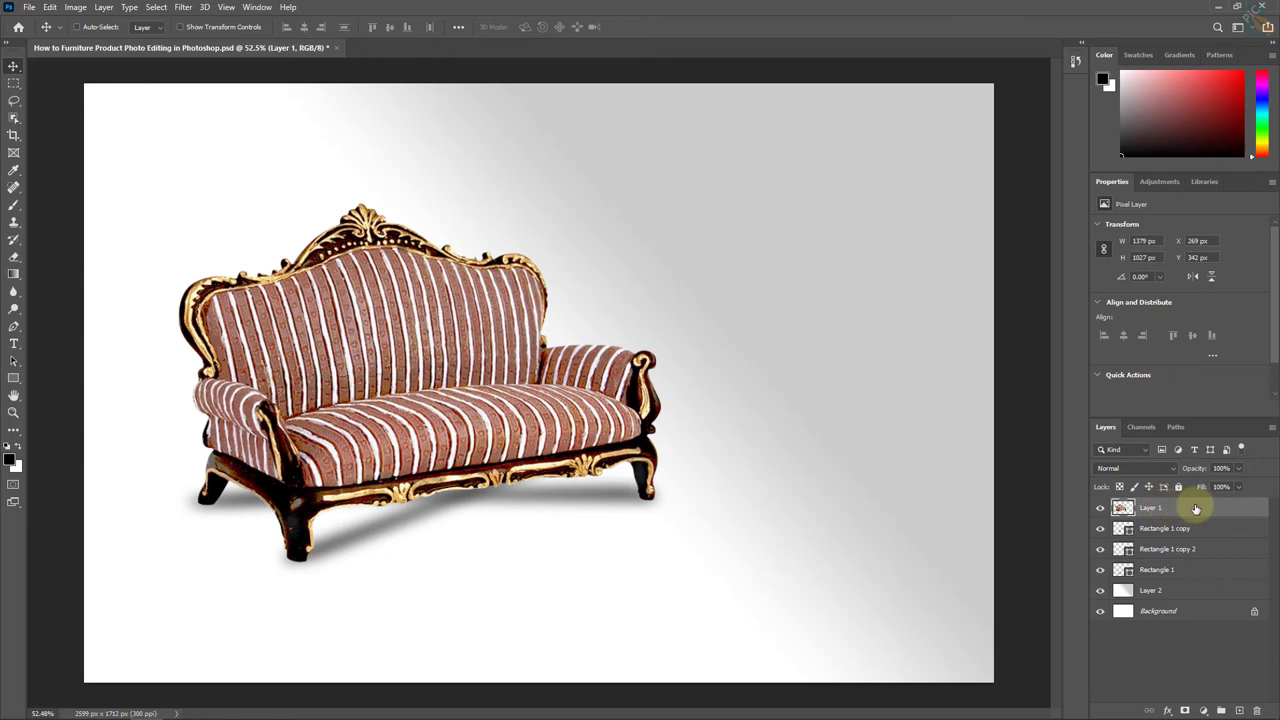
pyautogui.click(104, 8)
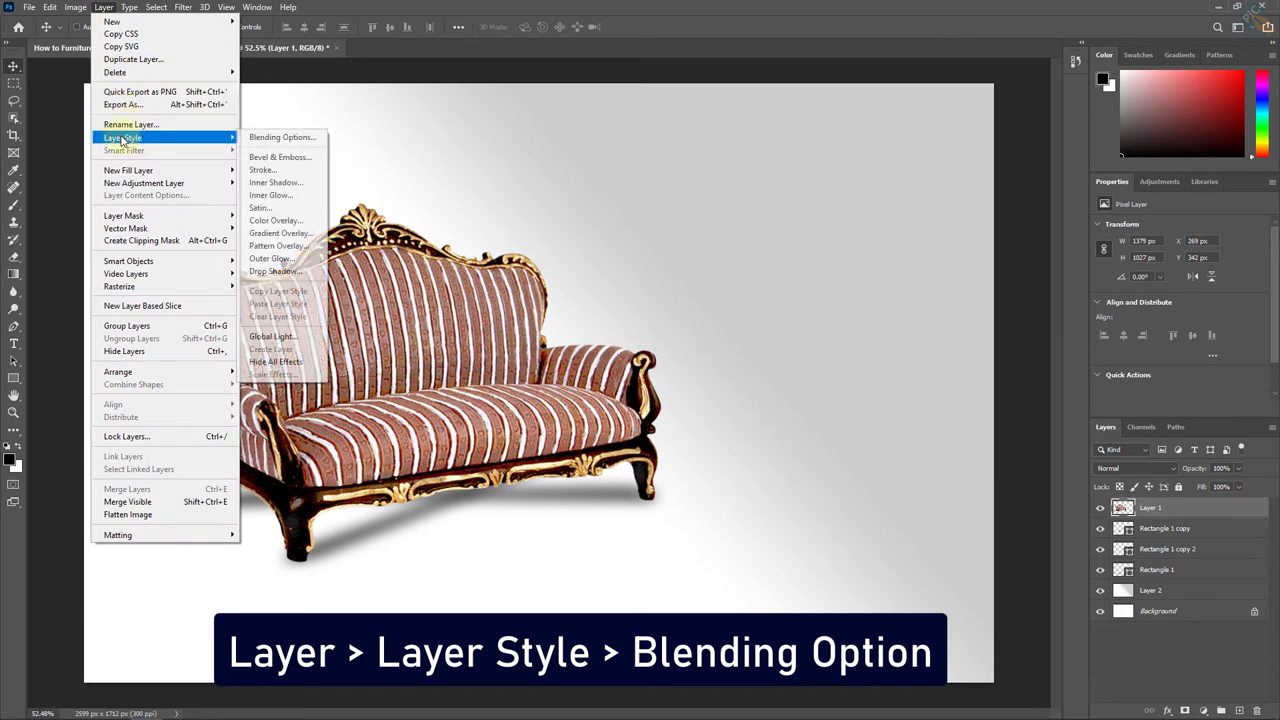
pyautogui.moveTo(123, 137)
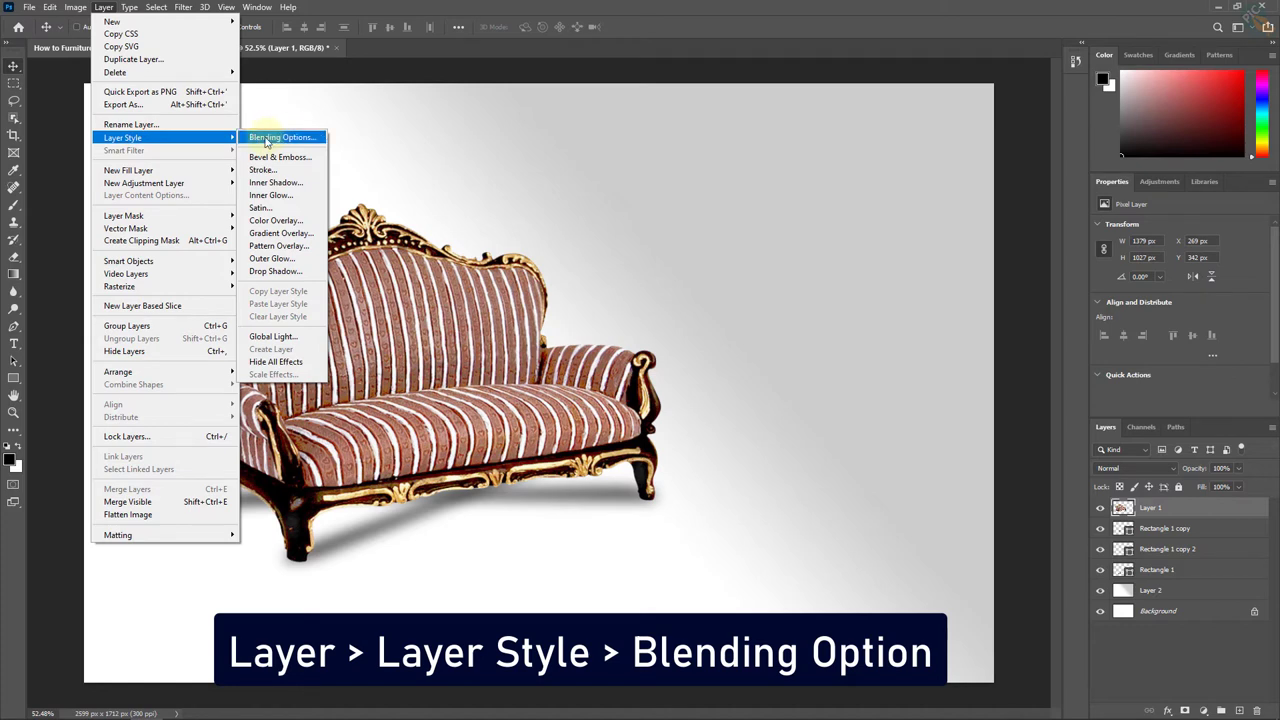
pyautogui.click(278, 140)
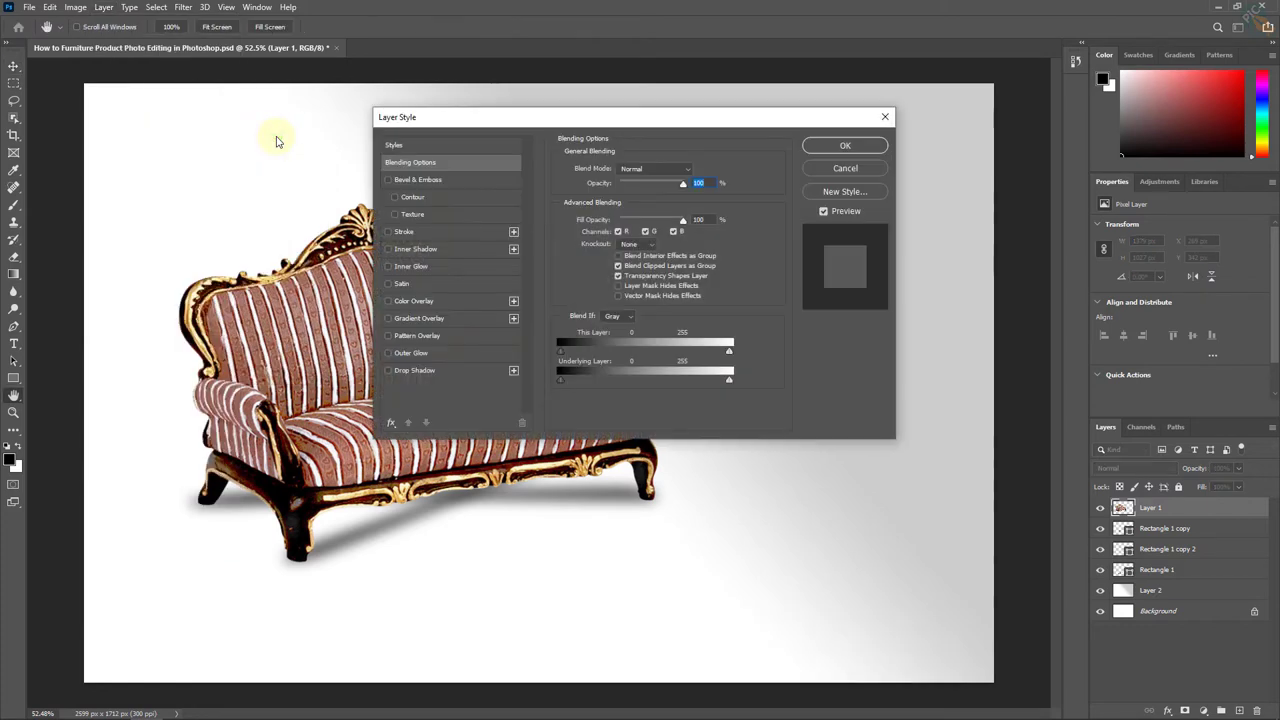
pyautogui.moveTo(612, 127); pyautogui.dragTo(842, 144)
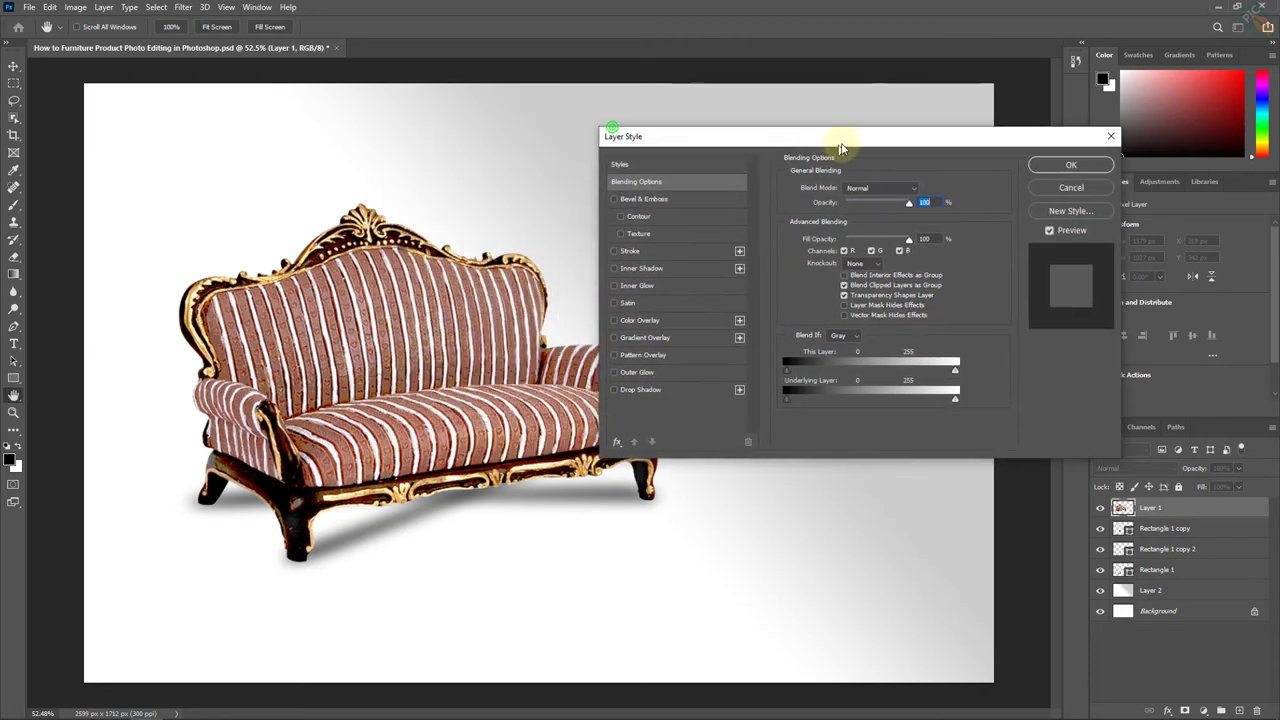
pyautogui.click(648, 388)
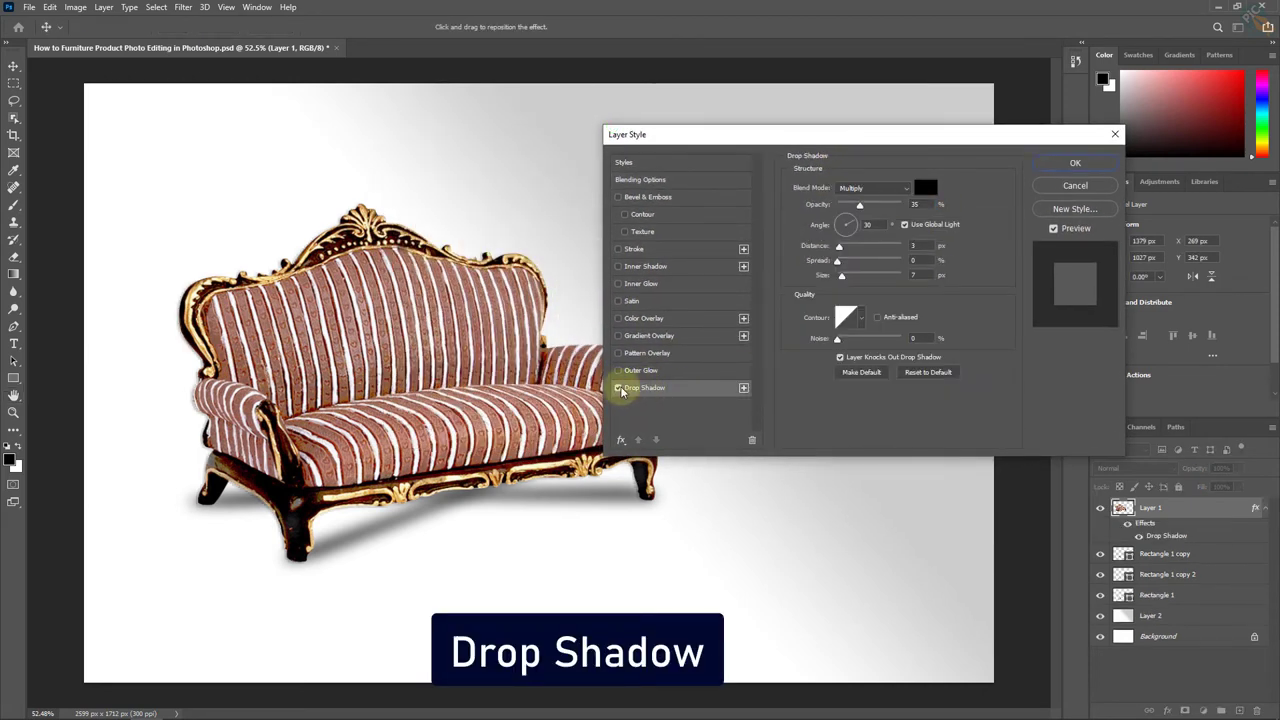
pyautogui.moveTo(300, 290); pyautogui.dragTo(405, 352)
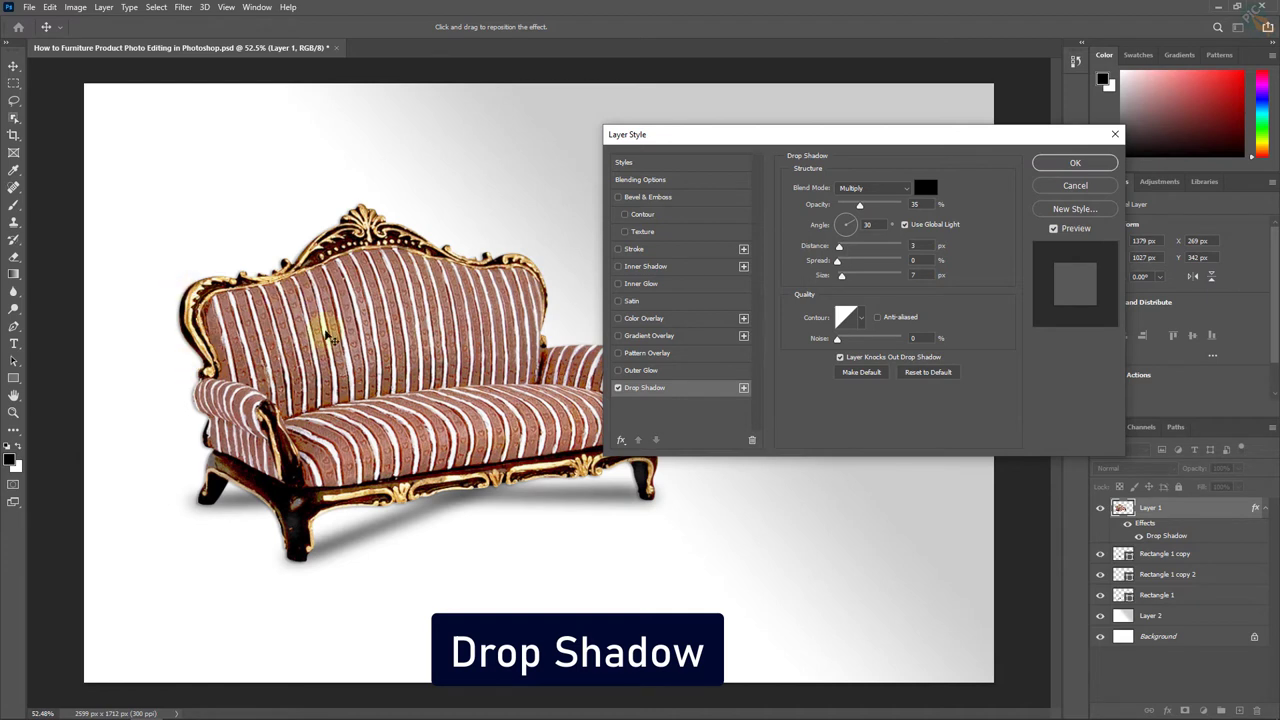
pyautogui.click(1075, 163)
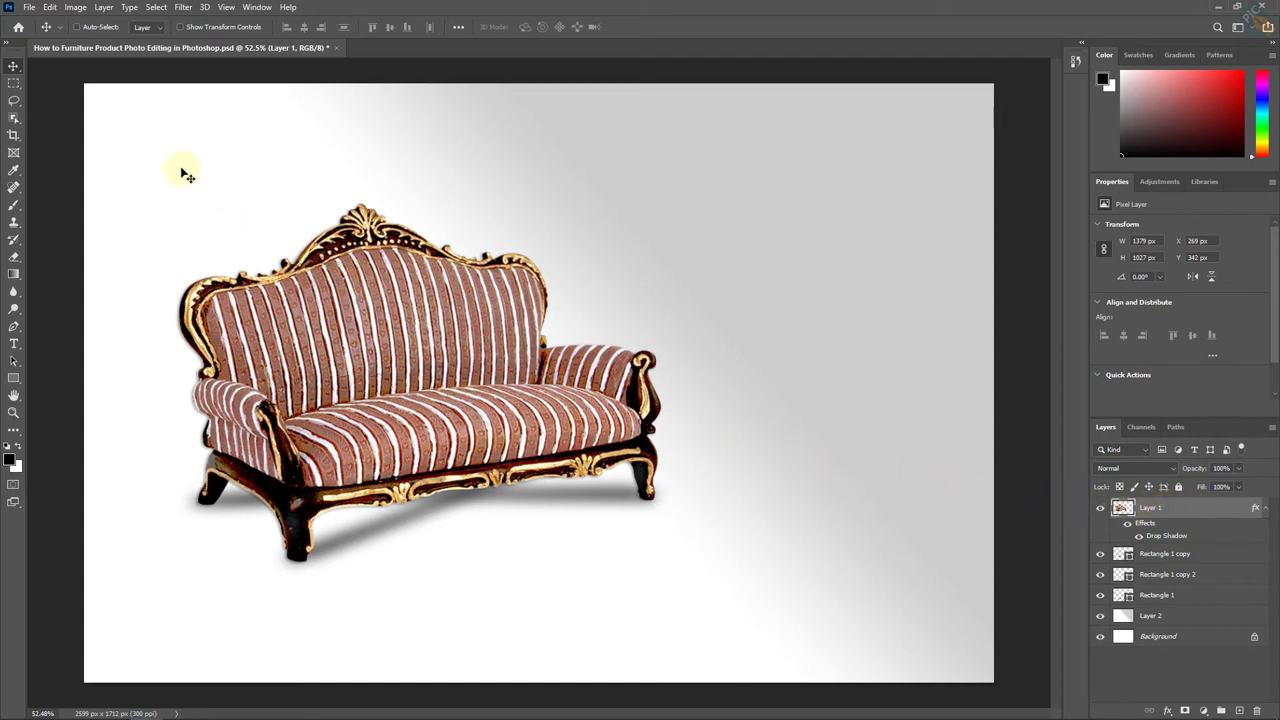
# Step: Duplicate the sofa layer as a new layer named Reflection
pyautogui.click(104, 7)
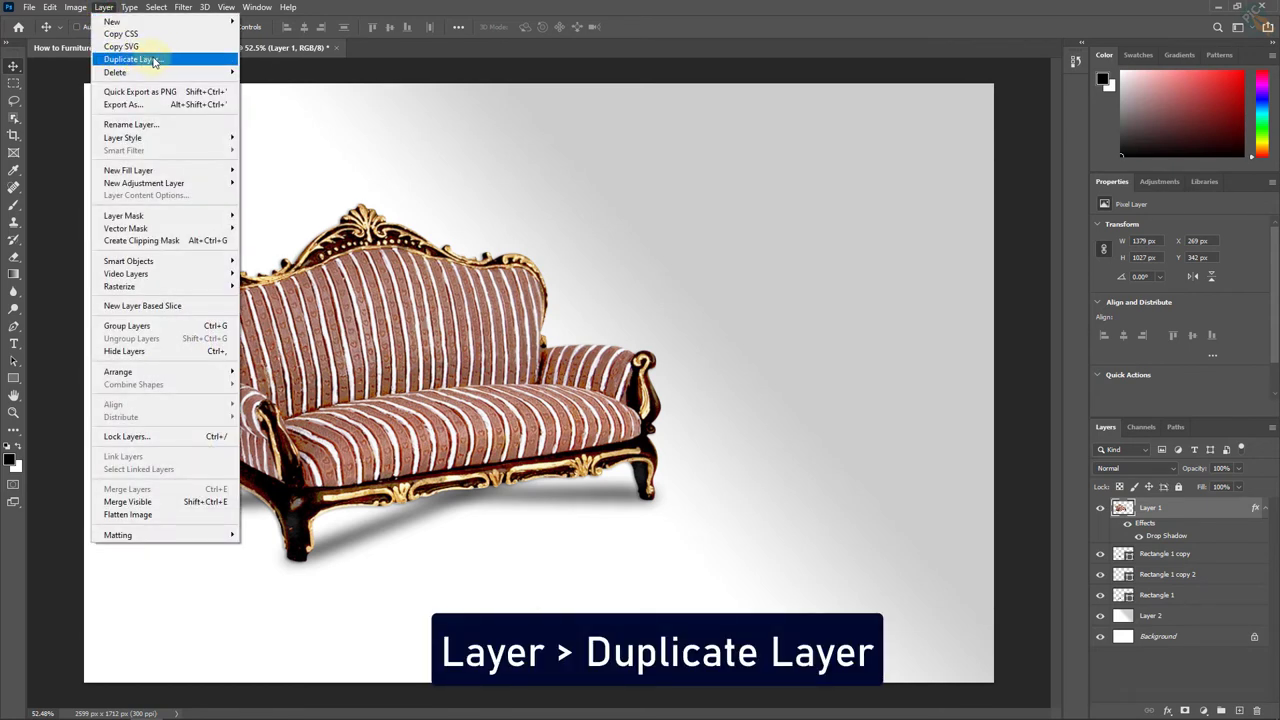
pyautogui.click(153, 61)
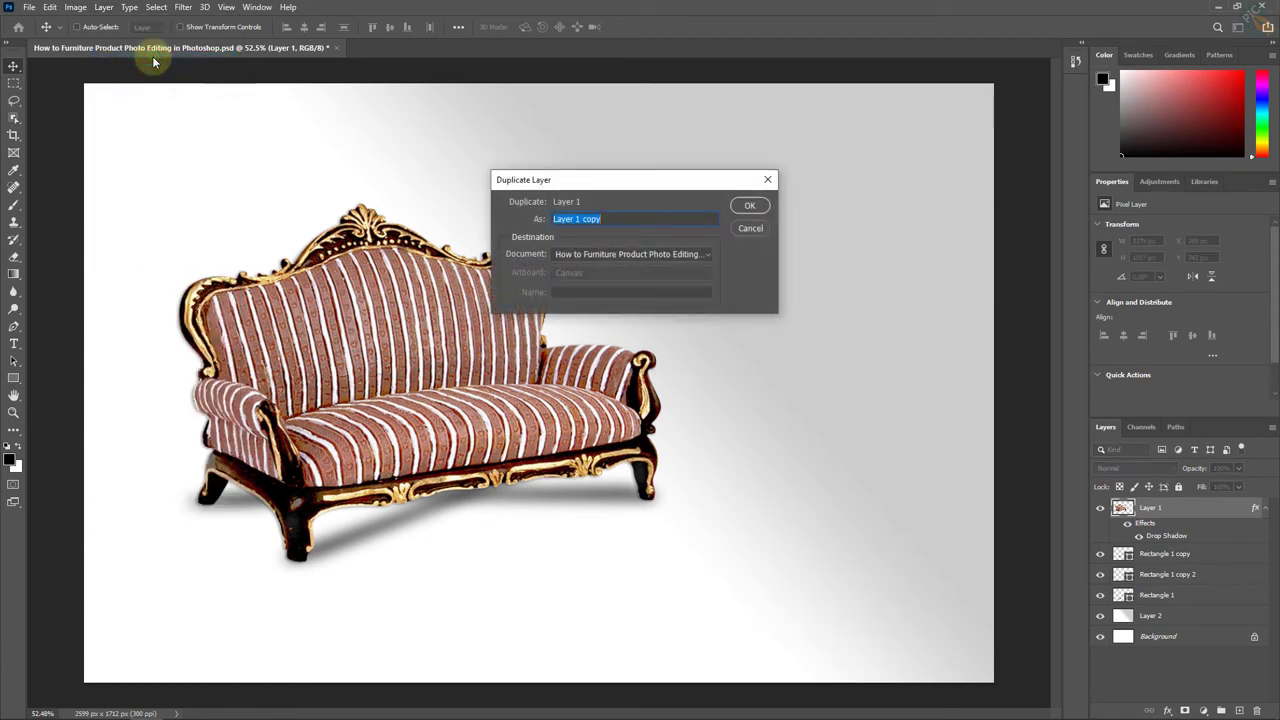
pyautogui.click(632, 219)
pyautogui.write('Reflection')
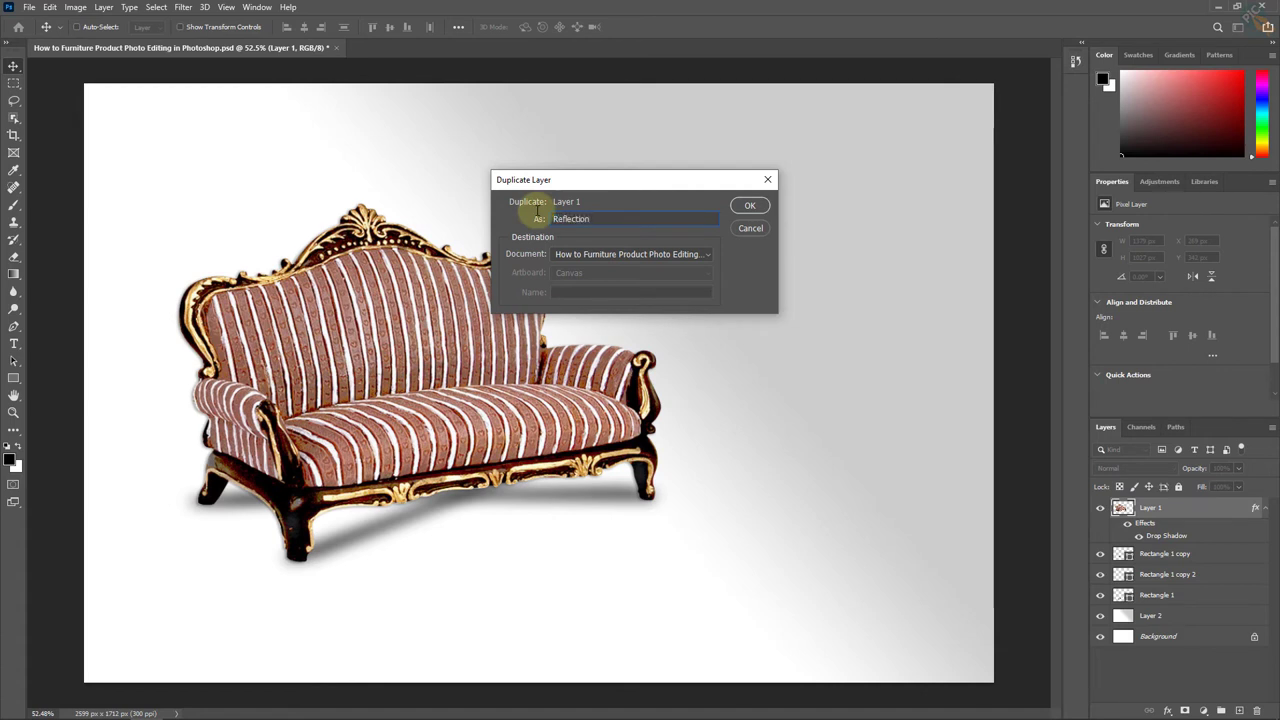
pyautogui.click(753, 205)
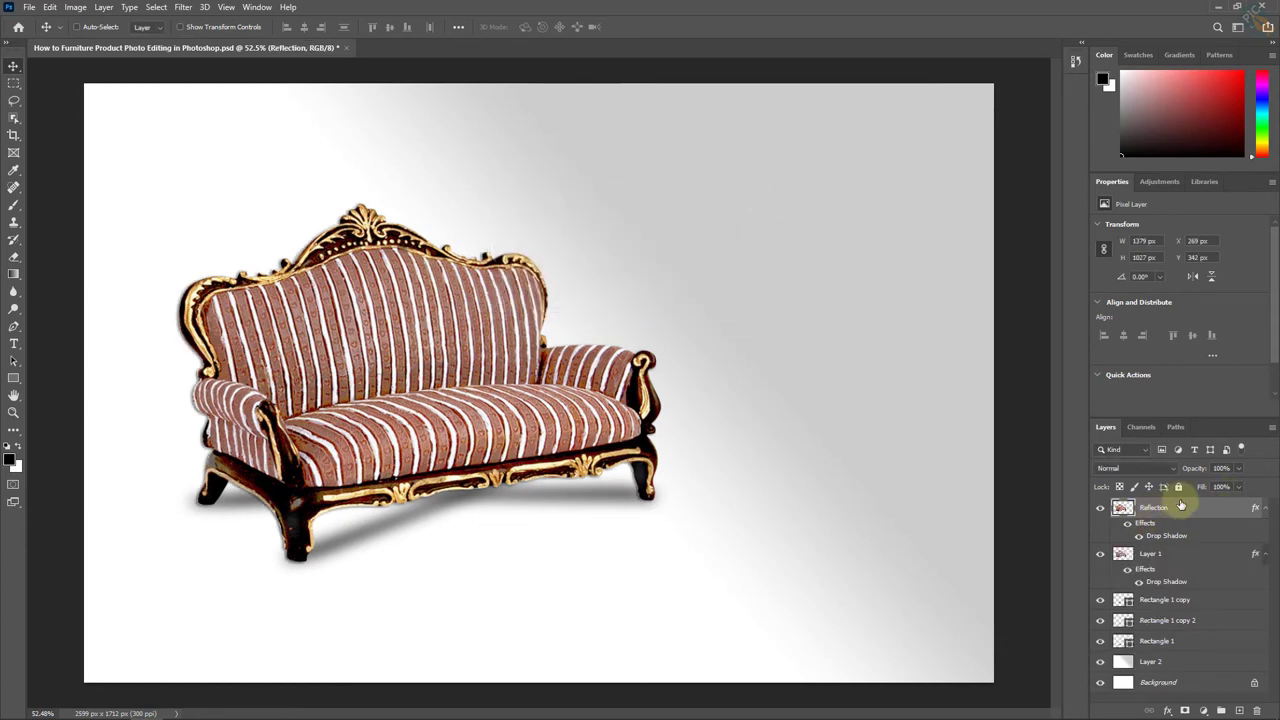
# Step: Move Reflection below Layer 1 in the stack and shift it down beneath the sofa
pyautogui.click(1172, 508)
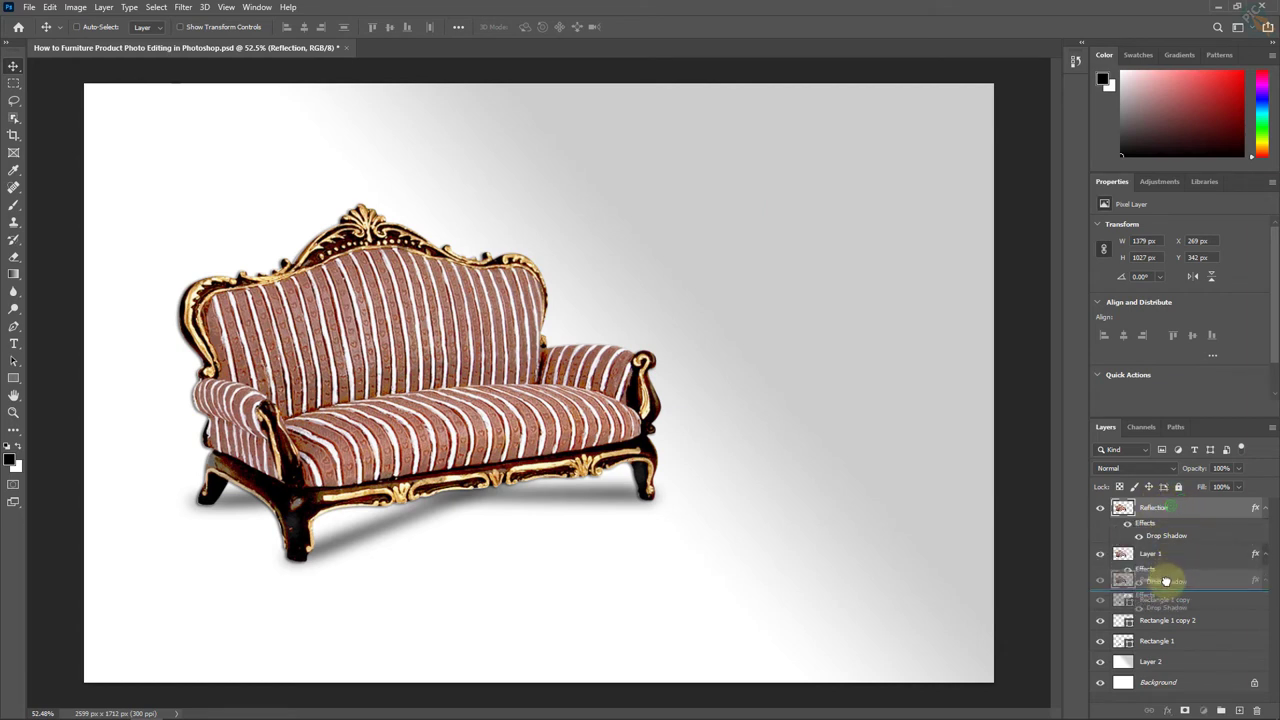
pyautogui.moveTo(1172, 508); pyautogui.dragTo(1168, 590)
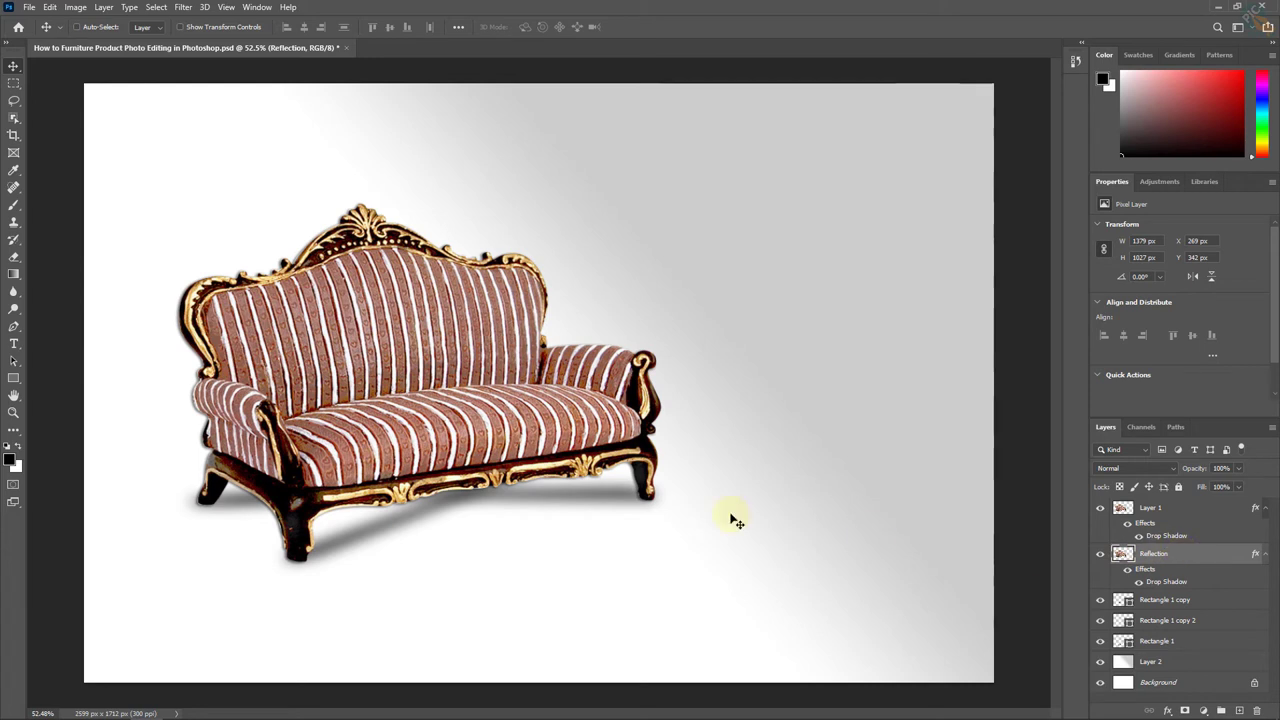
pyautogui.moveTo(443, 434); pyautogui.dragTo(445, 454)
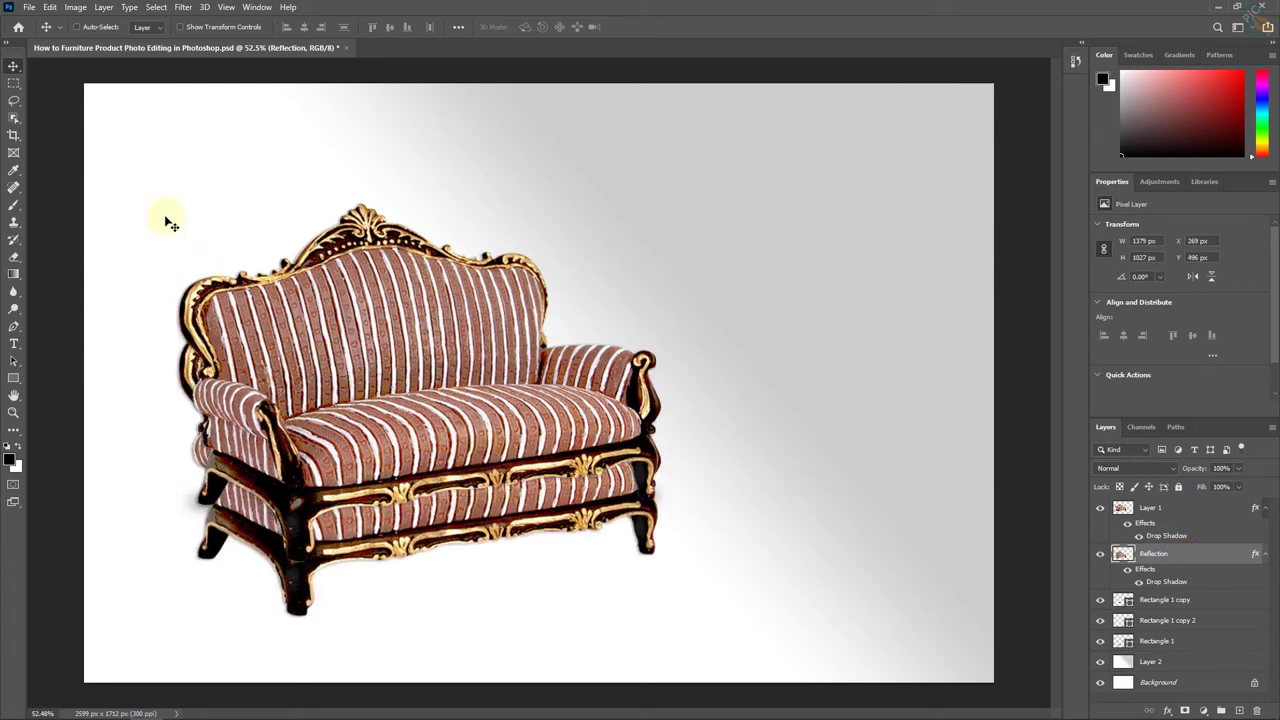
# Step: Flip the Reflection layer vertically and drag it below the original sofa
pyautogui.click(49, 7)
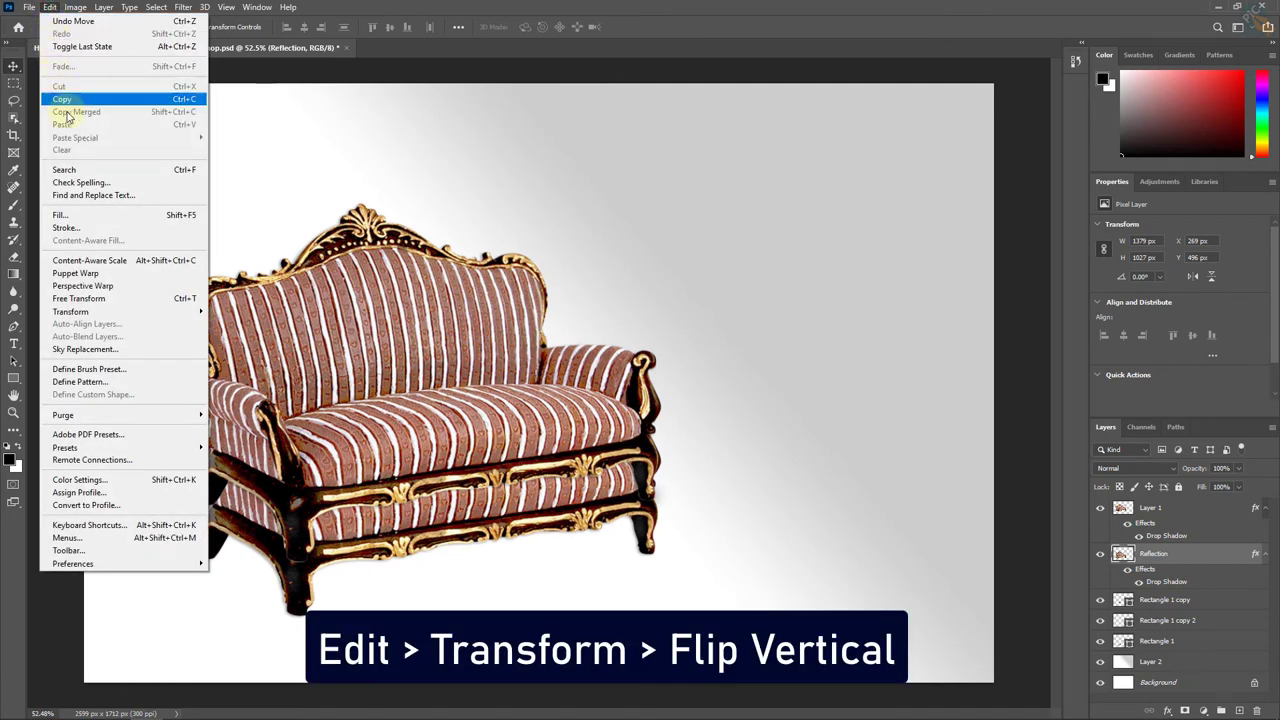
pyautogui.click(113, 313)
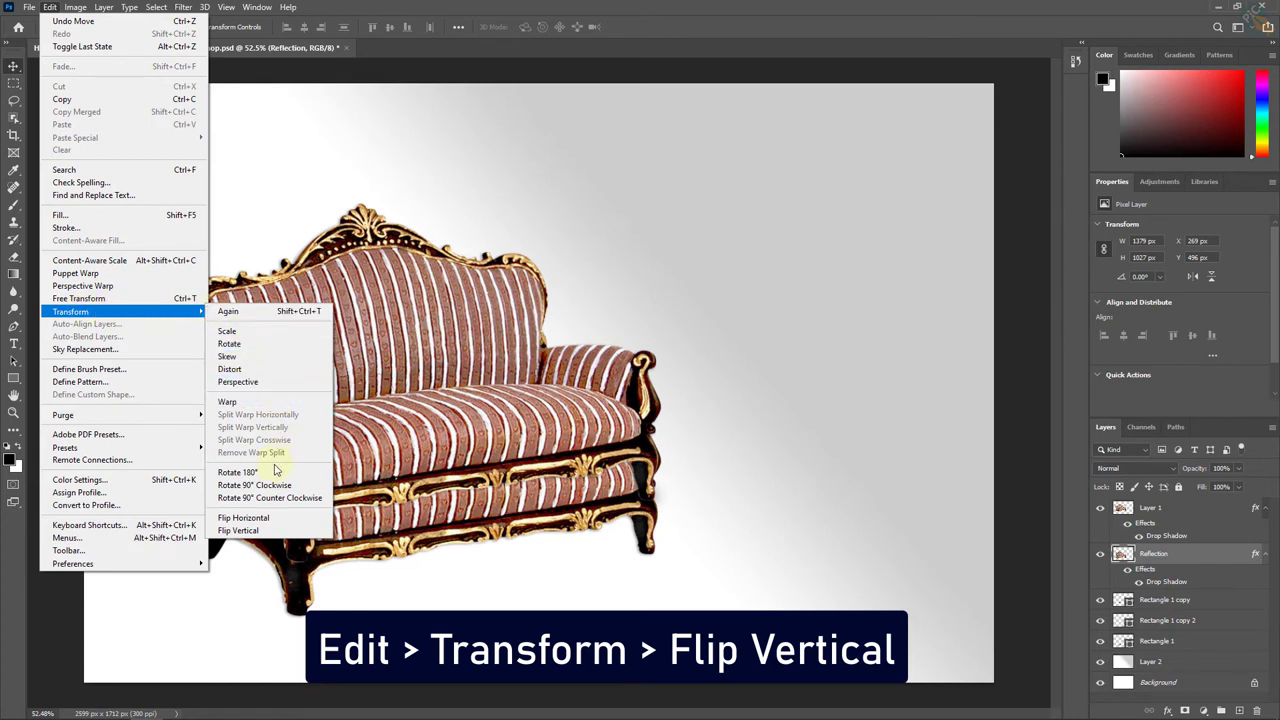
pyautogui.click(260, 533)
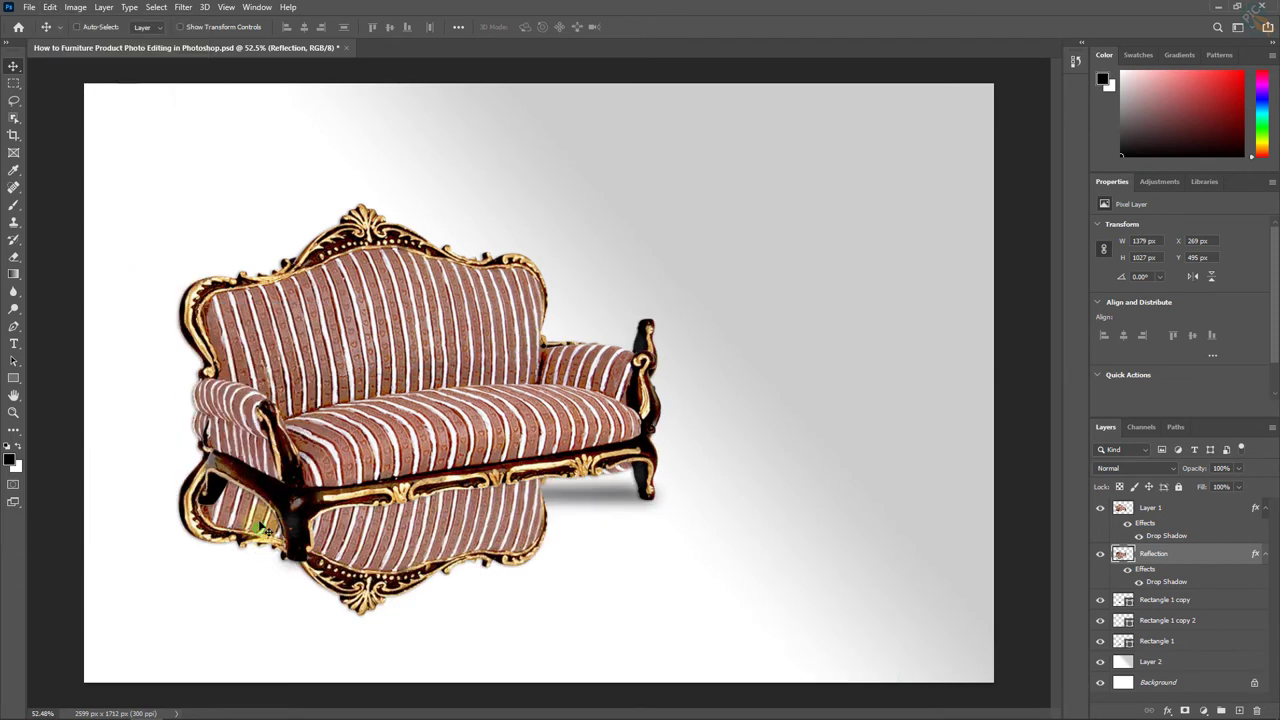
pyautogui.moveTo(390, 450)
pyautogui.mouseDown()
pyautogui.moveTo(418, 582)
pyautogui.moveTo(355, 565)
pyautogui.moveTo(335, 588)
pyautogui.moveTo(313, 461)
pyautogui.mouseUp()
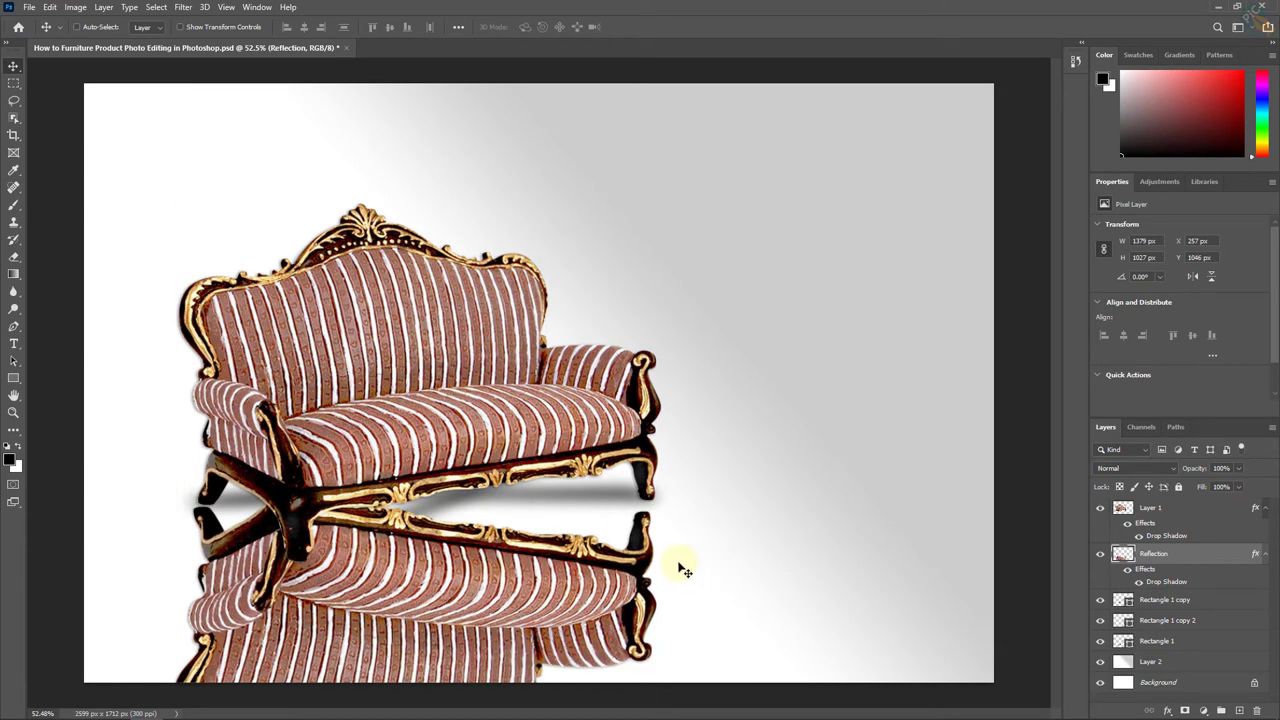
# Step: Skew the Reflection so its right side rises, nudging it slightly left
pyautogui.hotkey('ctrl', 't')
pyautogui.moveTo(677, 571)
pyautogui.mouseDown()
pyautogui.moveTo(582, 610)
pyautogui.moveTo(478, 578)
pyautogui.mouseUp()
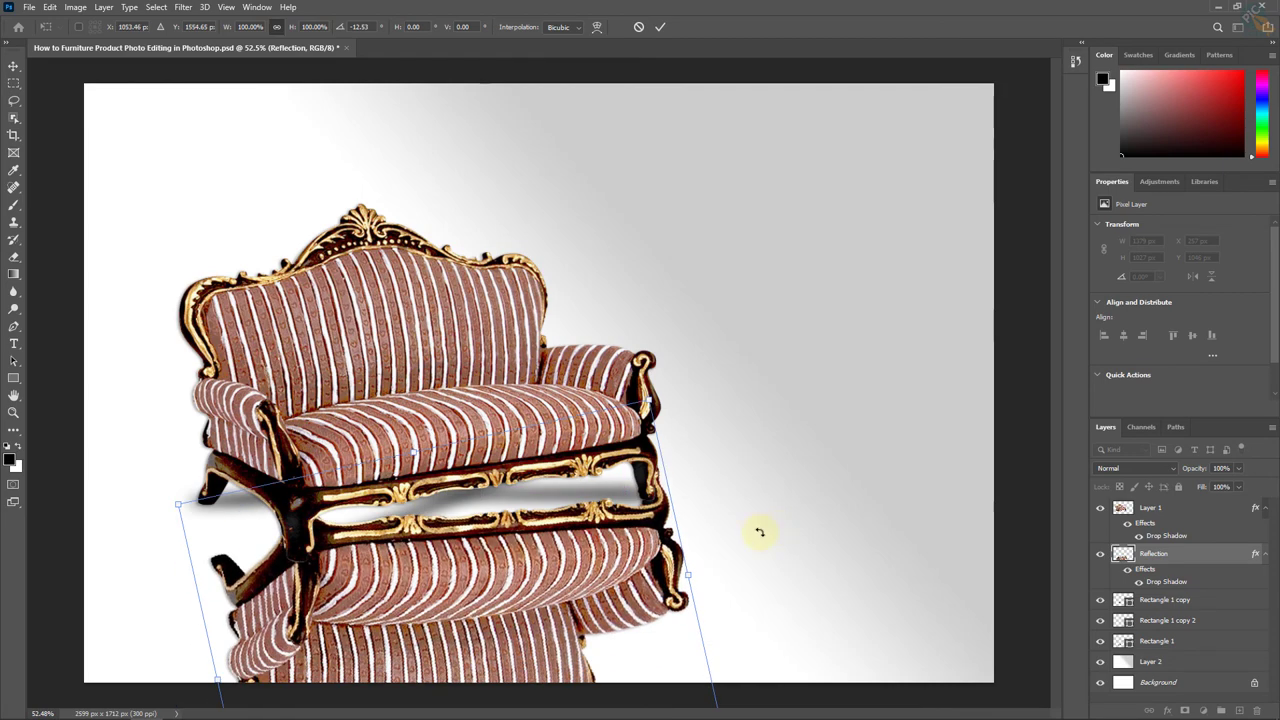
pyautogui.moveTo(478, 578); pyautogui.dragTo(458, 576)
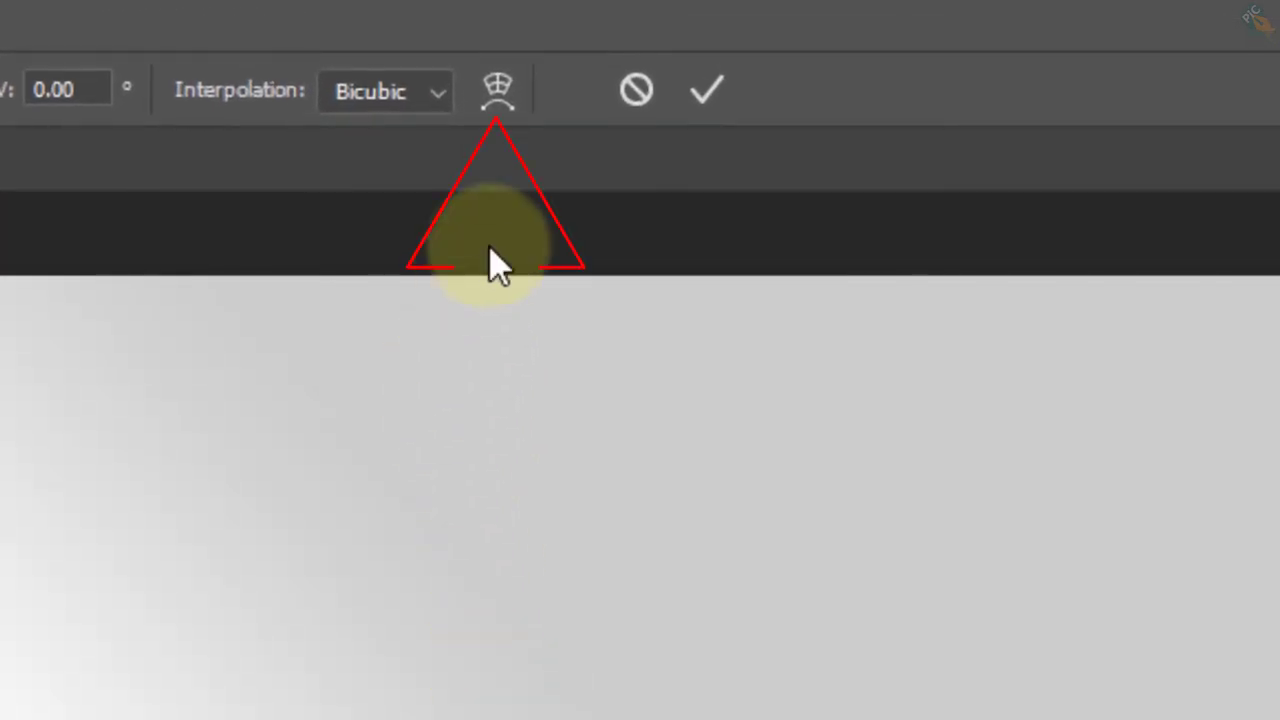
# Step: Warp the reflection so its legs meet the sofa's legs along the floor, then commit
pyautogui.click(516, 84)
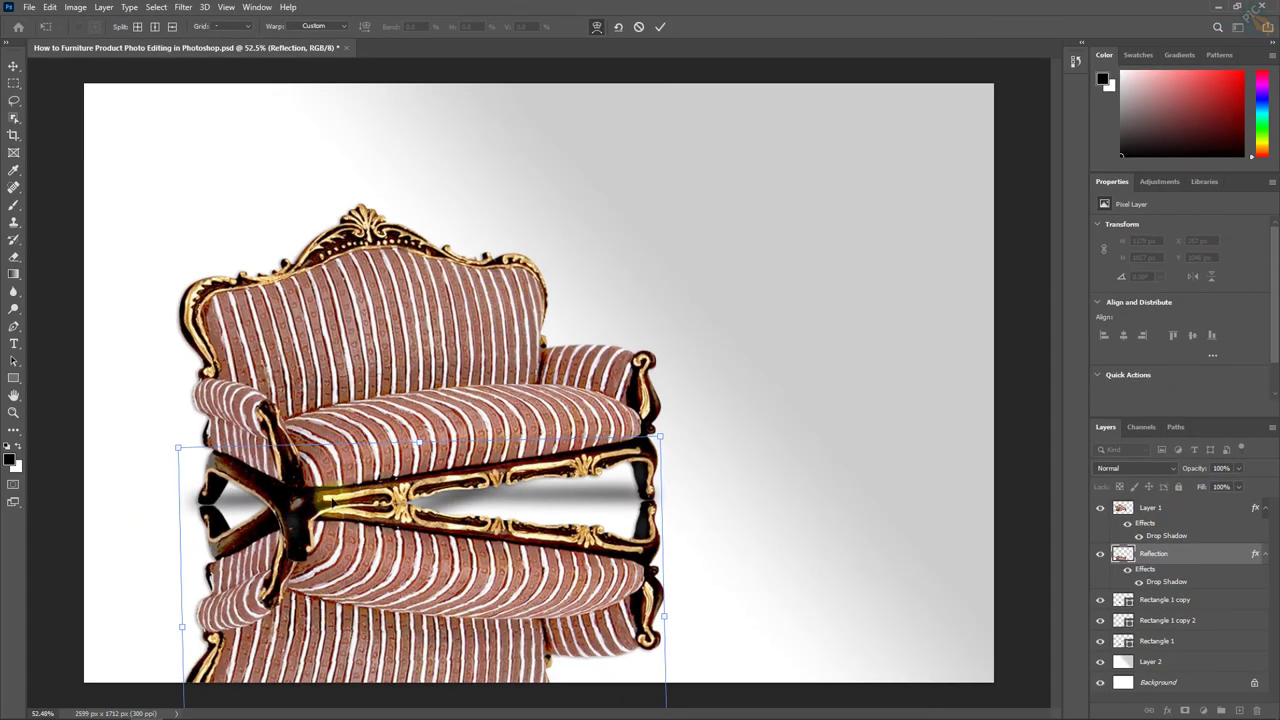
pyautogui.click(288, 505)
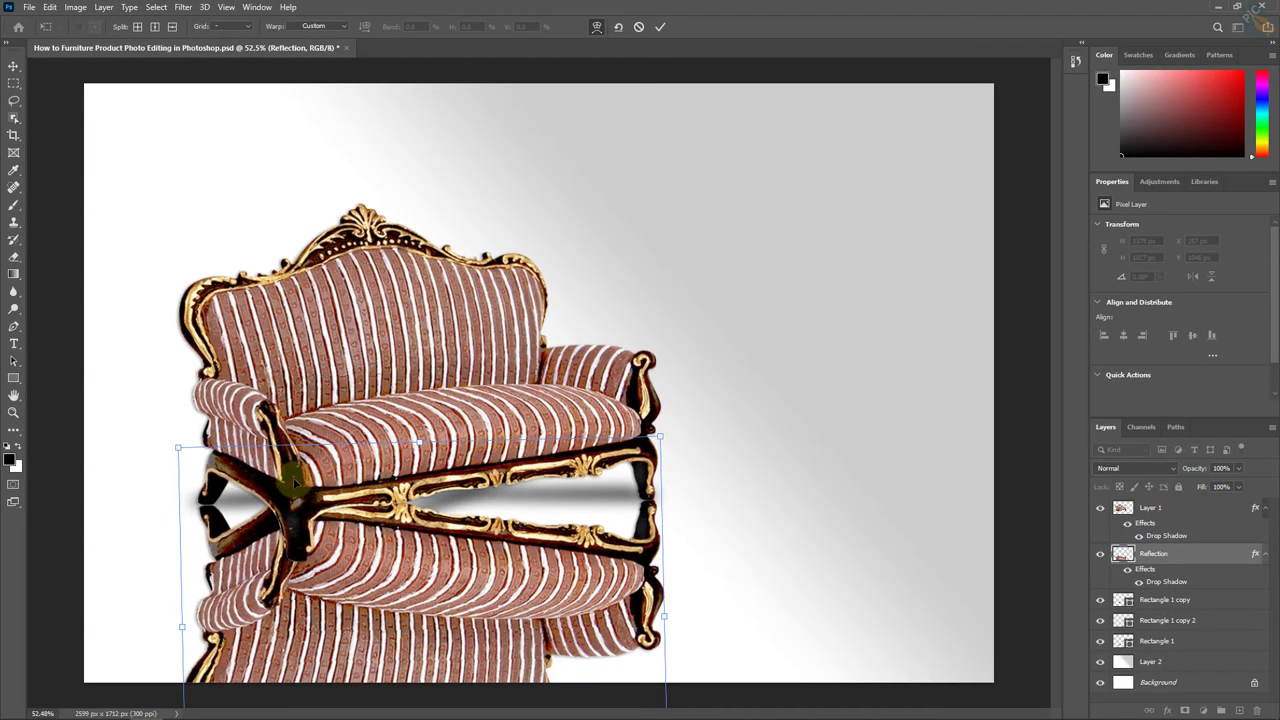
pyautogui.moveTo(292, 477)
pyautogui.mouseDown()
pyautogui.moveTo(285, 610)
pyautogui.moveTo(290, 578)
pyautogui.mouseUp()
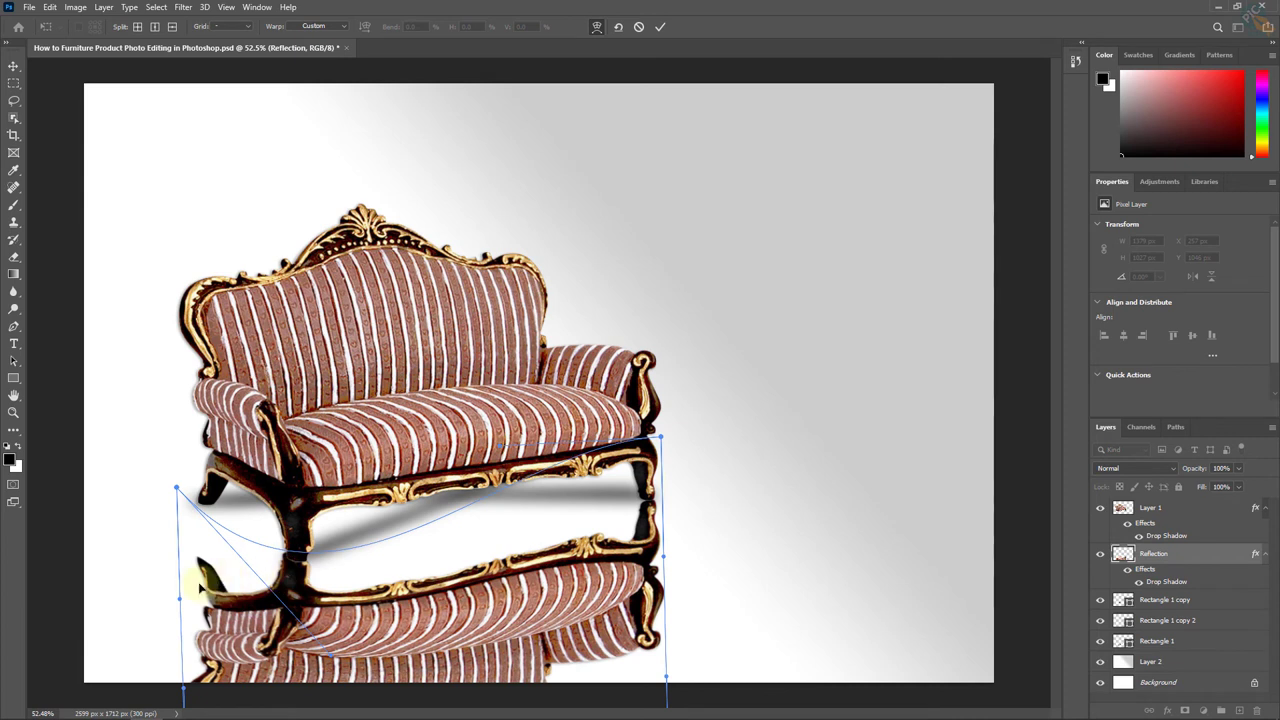
pyautogui.moveTo(200, 588)
pyautogui.mouseDown()
pyautogui.moveTo(205, 515)
pyautogui.moveTo(215, 535)
pyautogui.mouseUp()
pyautogui.moveTo(657, 530); pyautogui.dragTo(652, 525)
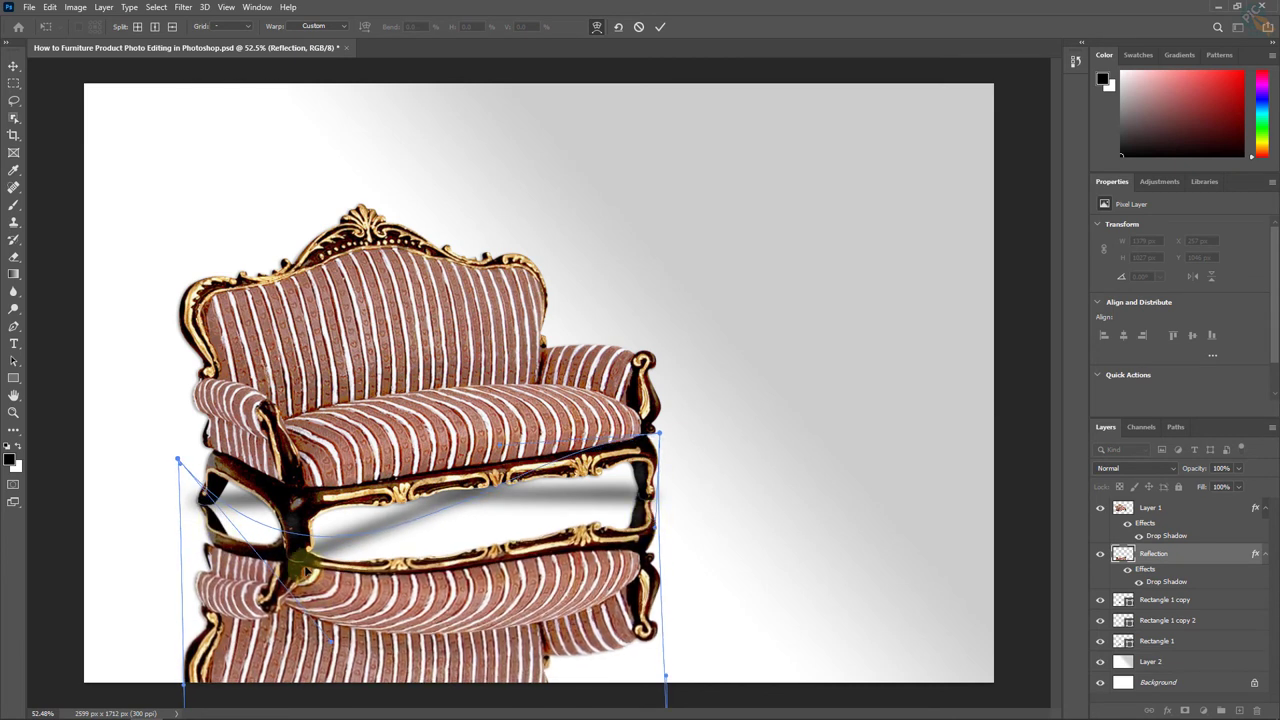
pyautogui.moveTo(302, 565); pyautogui.dragTo(300, 600)
pyautogui.moveTo(187, 685); pyautogui.dragTo(185, 657)
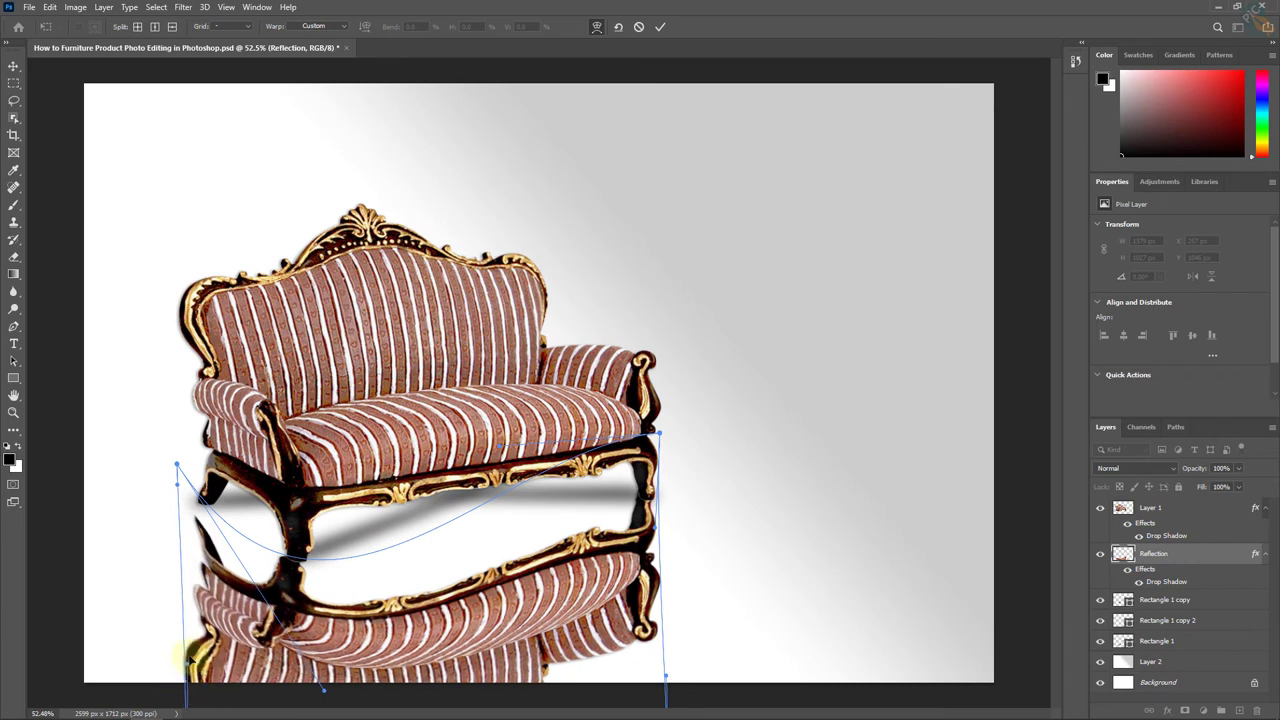
pyautogui.moveTo(323, 688); pyautogui.dragTo(334, 668)
pyautogui.moveTo(177, 464)
pyautogui.mouseDown()
pyautogui.moveTo(190, 450)
pyautogui.moveTo(150, 382)
pyautogui.mouseUp()
pyautogui.hotkey('ctrl', 'z')
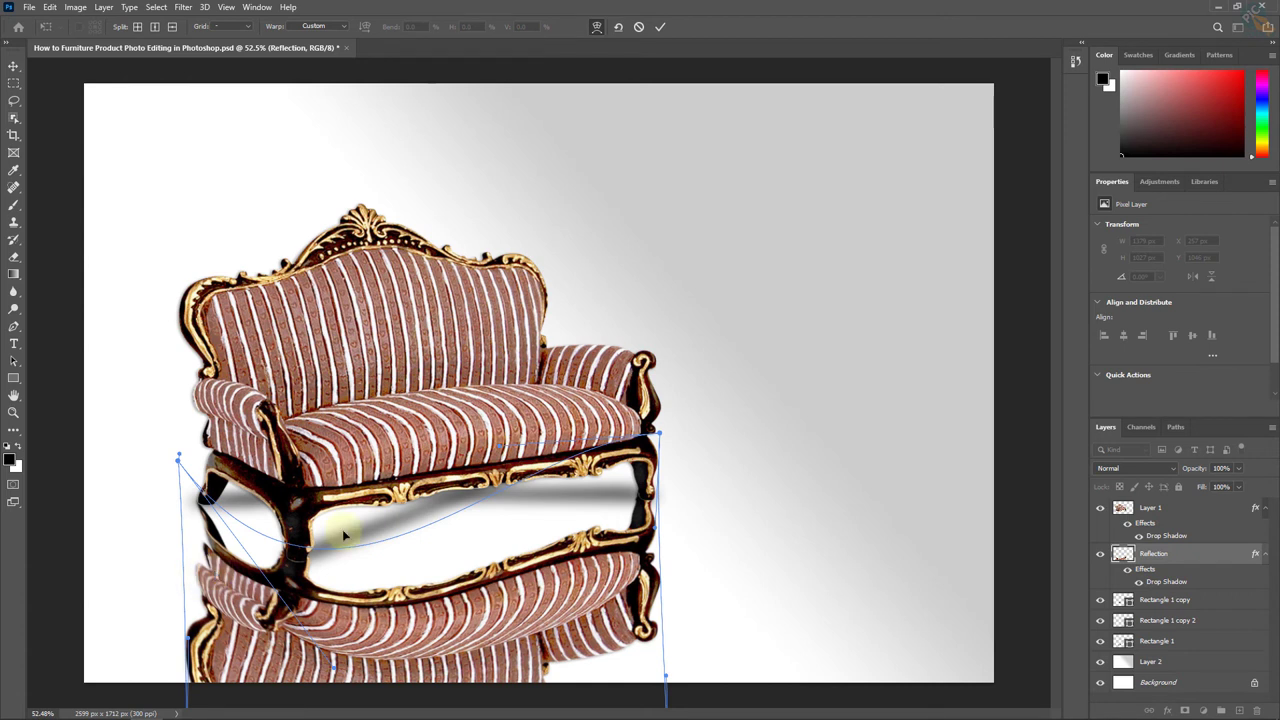
pyautogui.click(663, 26)
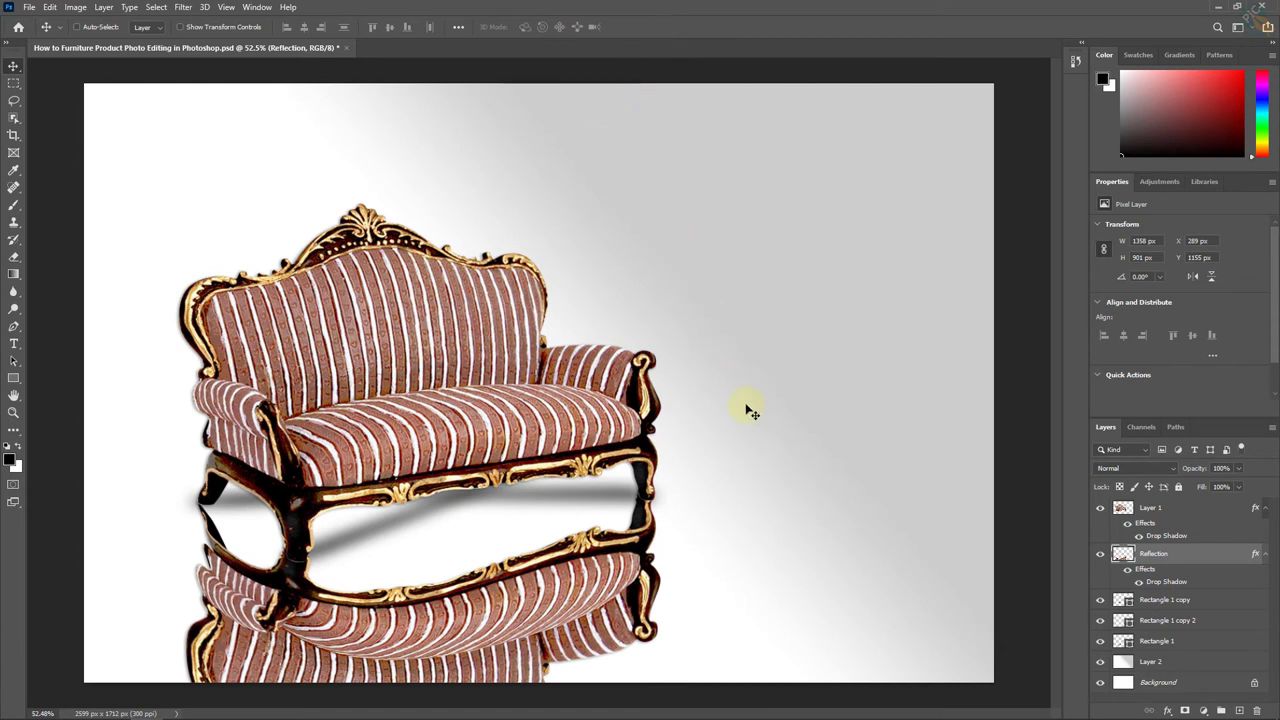
# Step: Add a white layer mask to the Reflection layer and set default black/white colours
pyautogui.click(1178, 553)
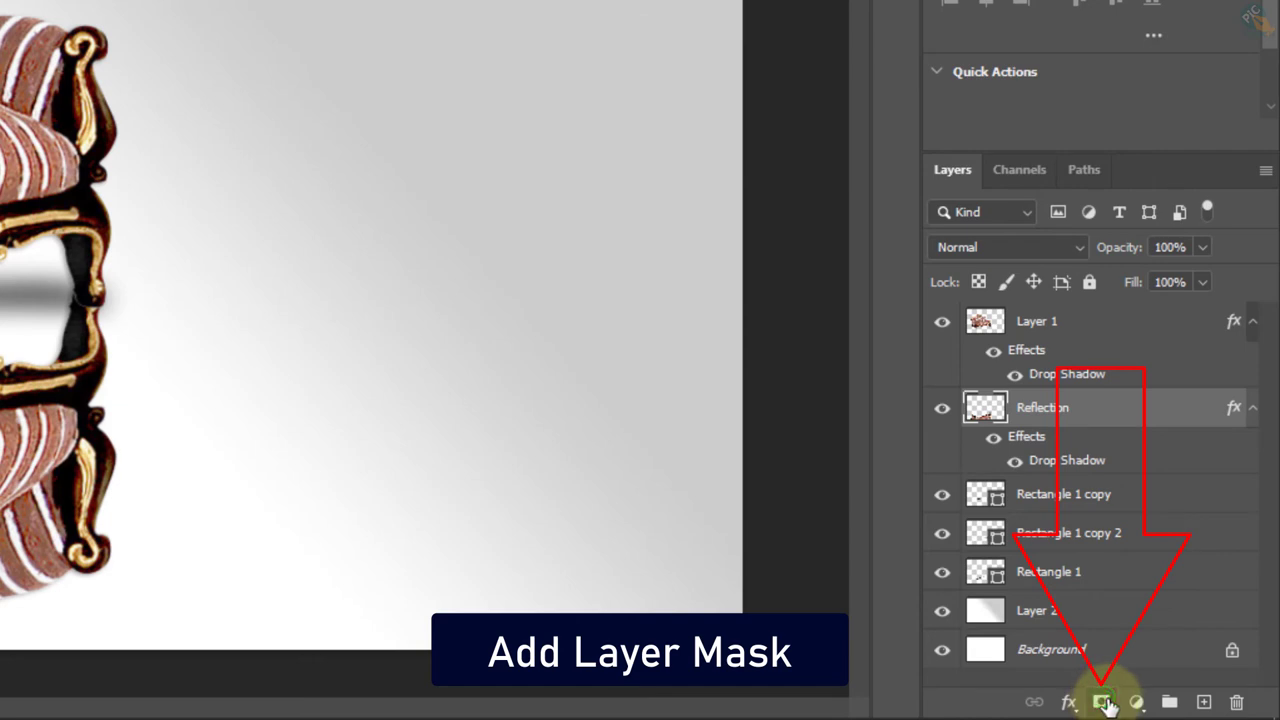
pyautogui.click(1102, 702)
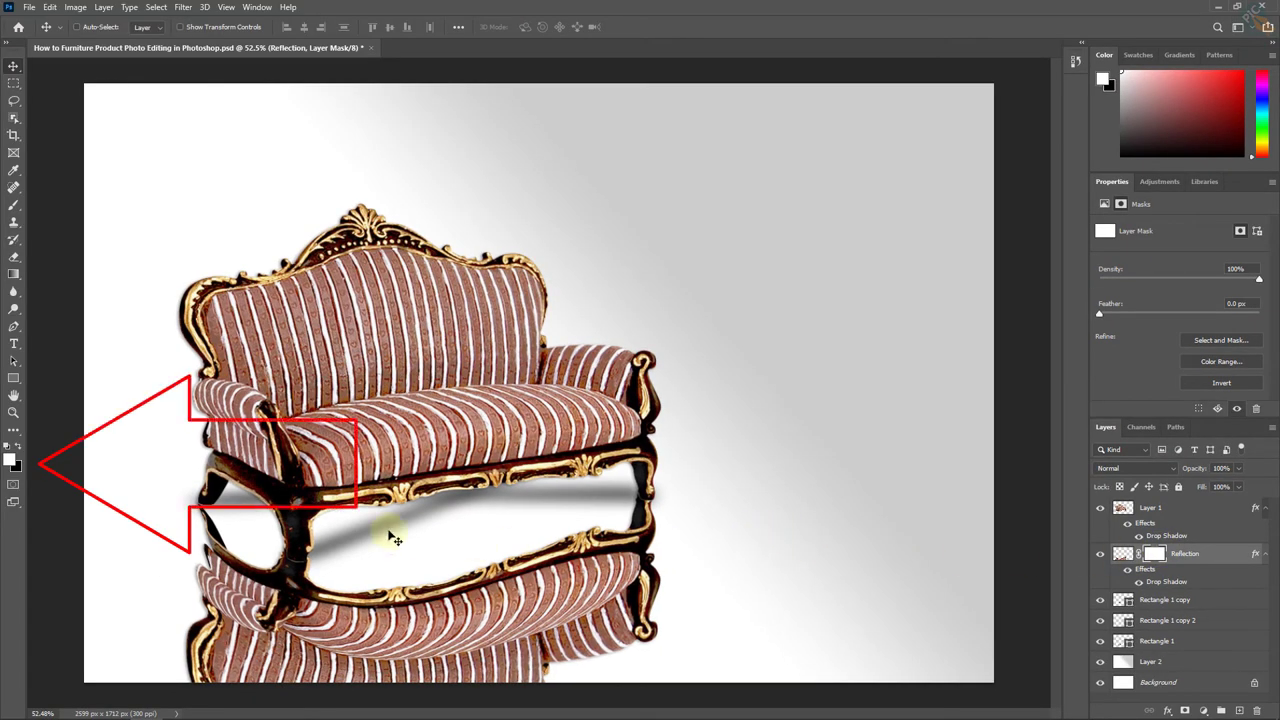
pyautogui.click(8, 447)
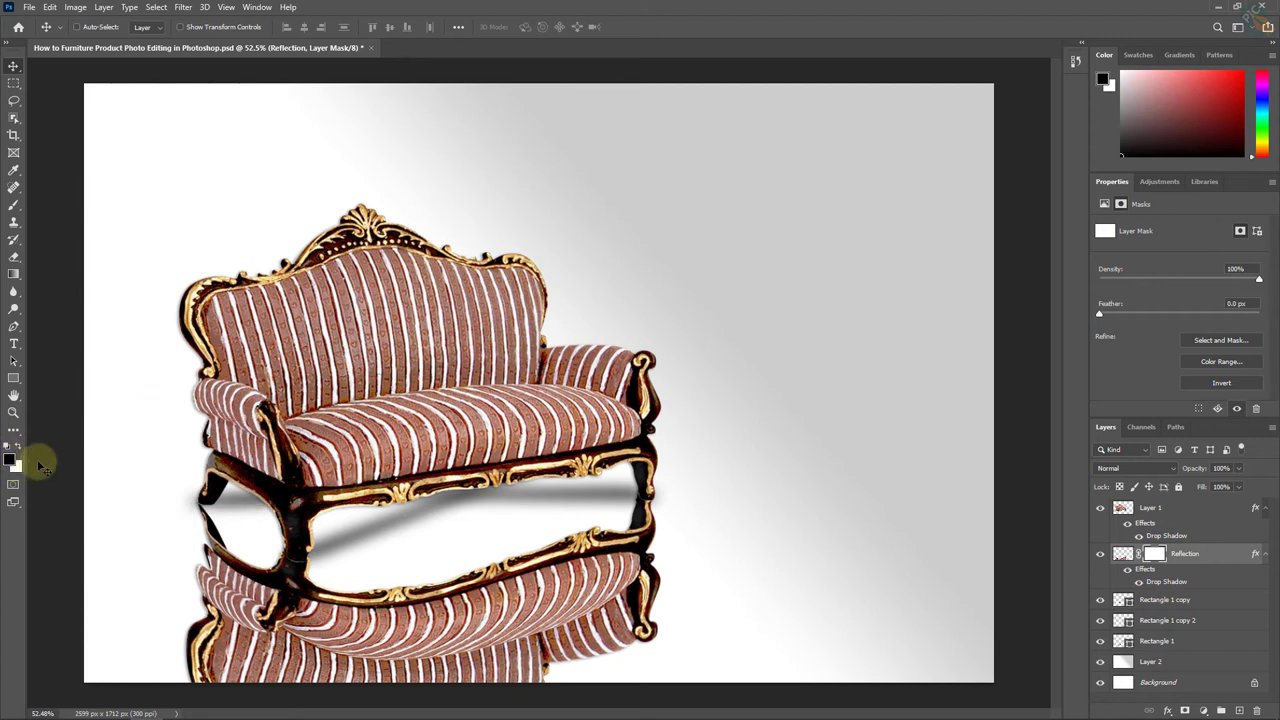
# Step: Pick the Gradient tool with the Basics foreground-to-transparent preset
pyautogui.click(15, 274)
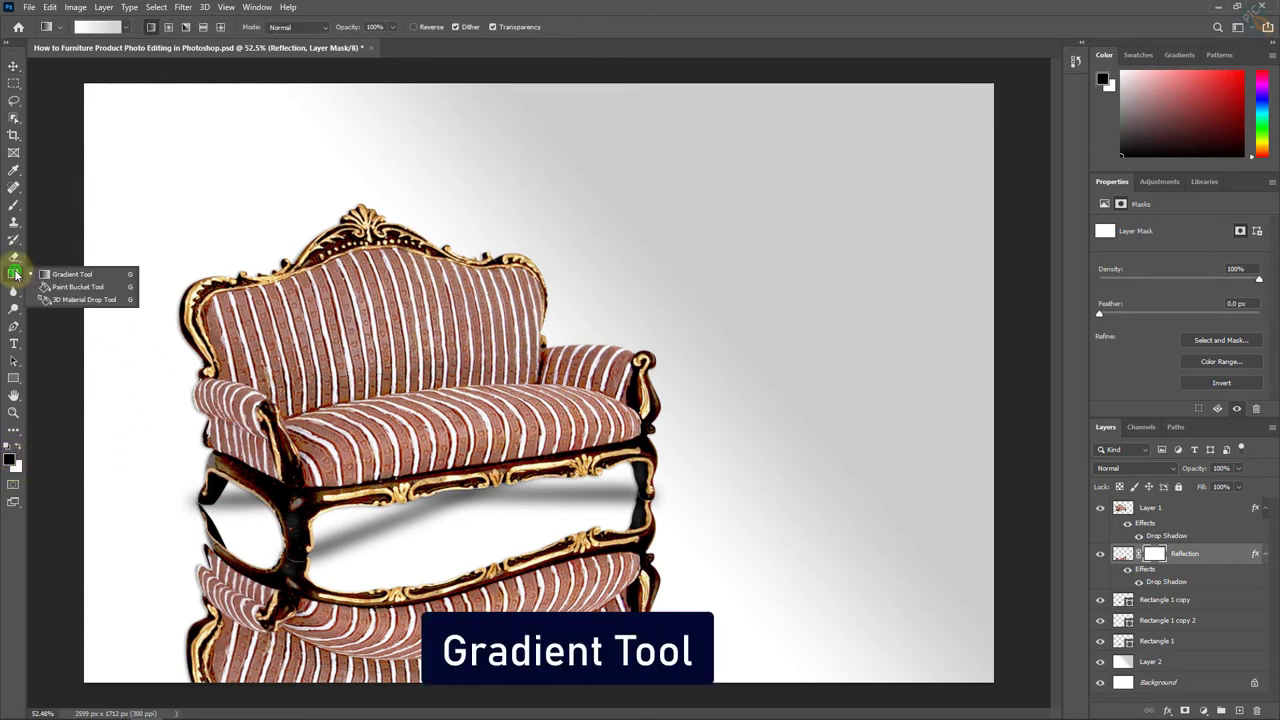
pyautogui.click(75, 275)
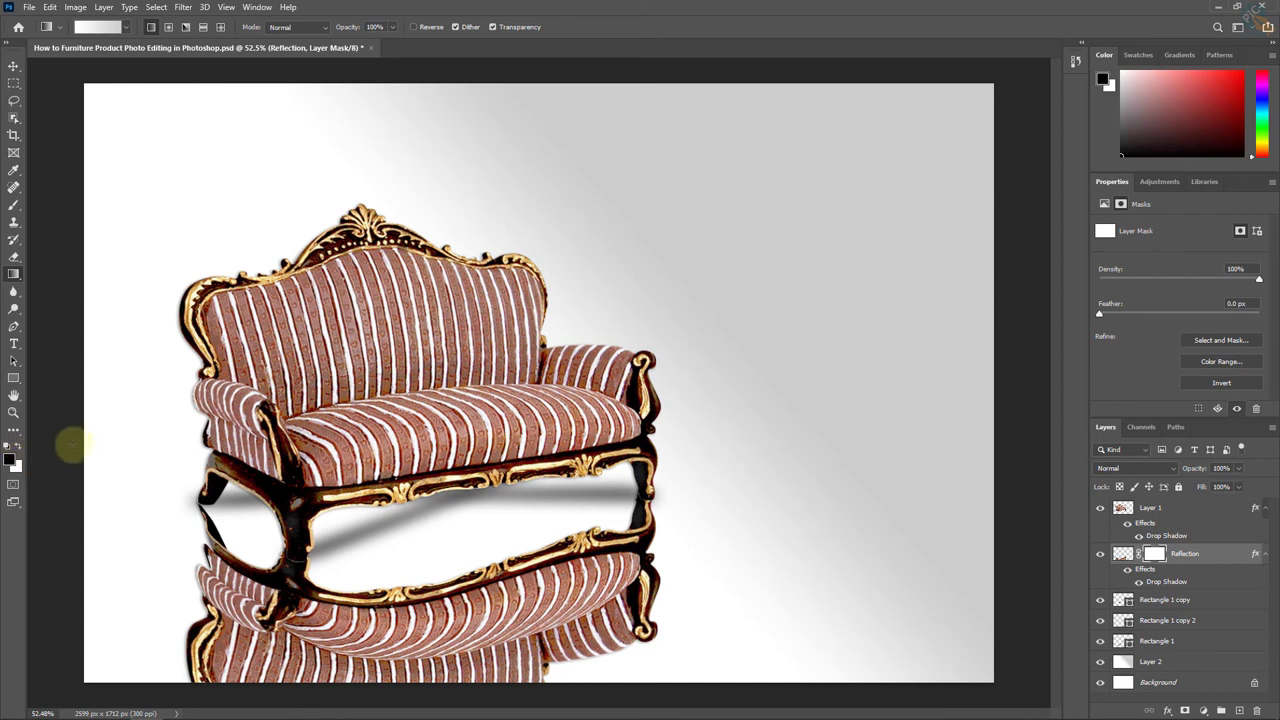
pyautogui.click(131, 27)
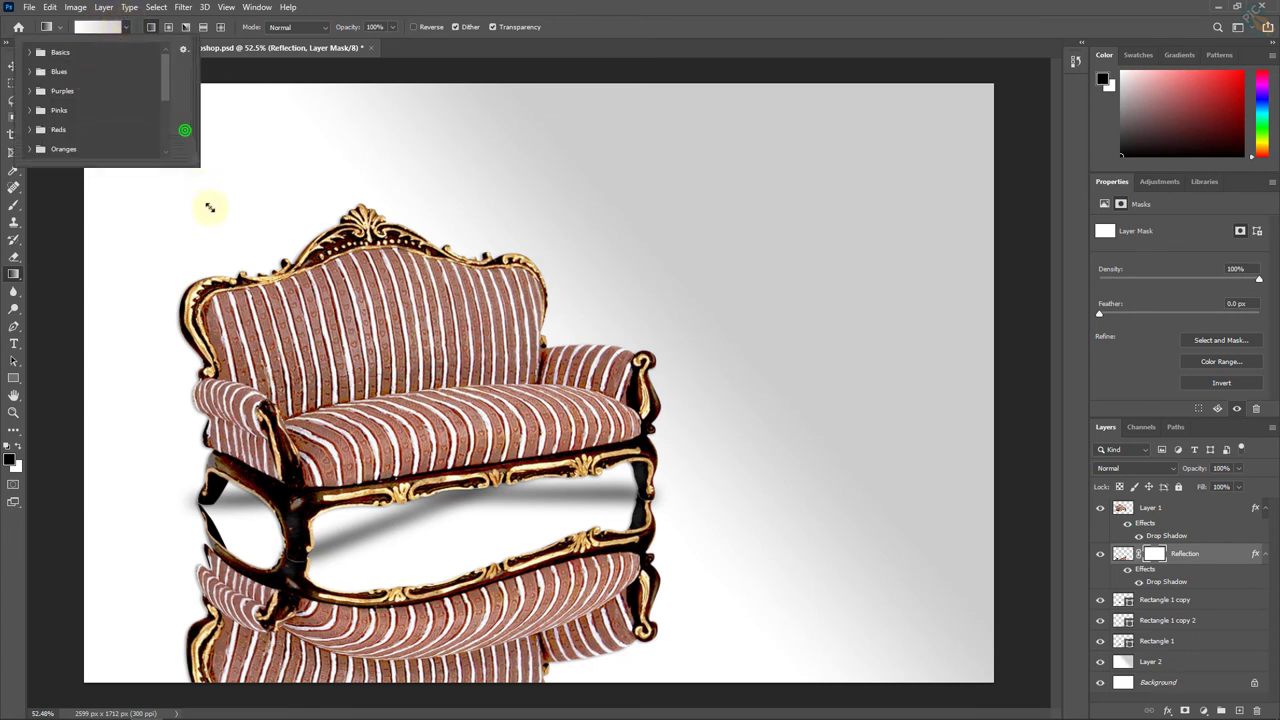
pyautogui.moveTo(186, 130); pyautogui.dragTo(272, 326)
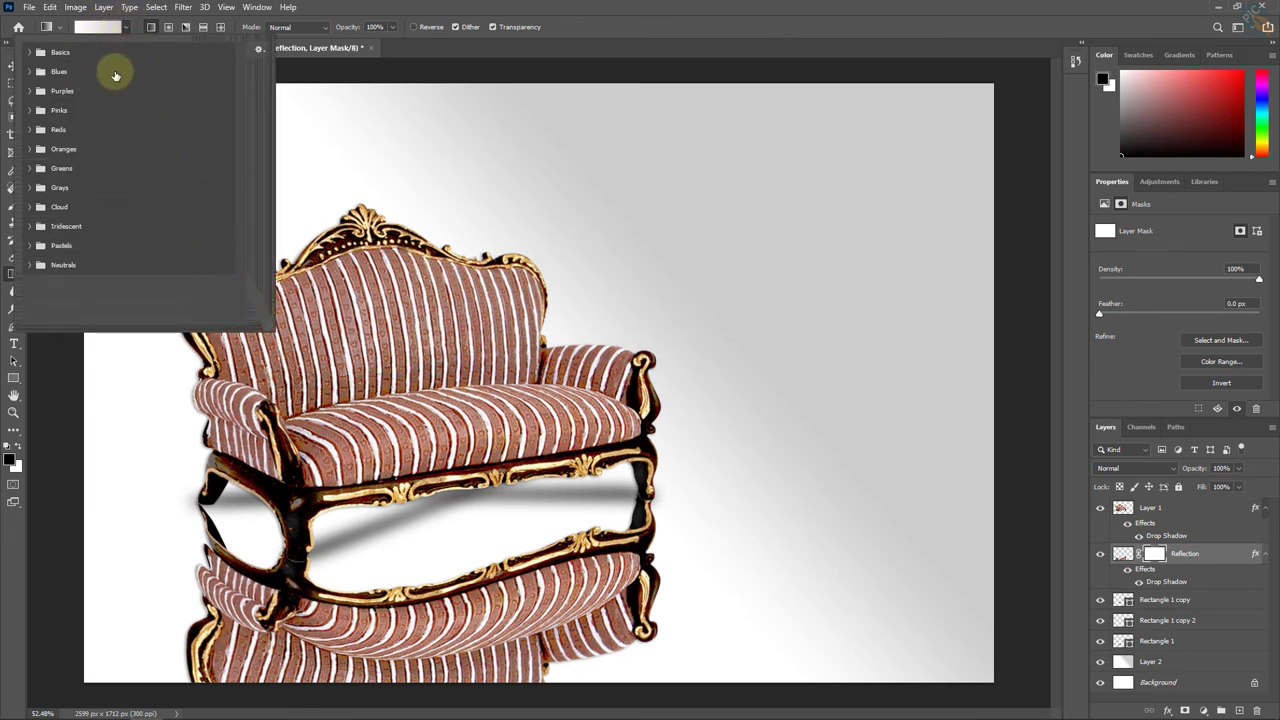
pyautogui.click(60, 55)
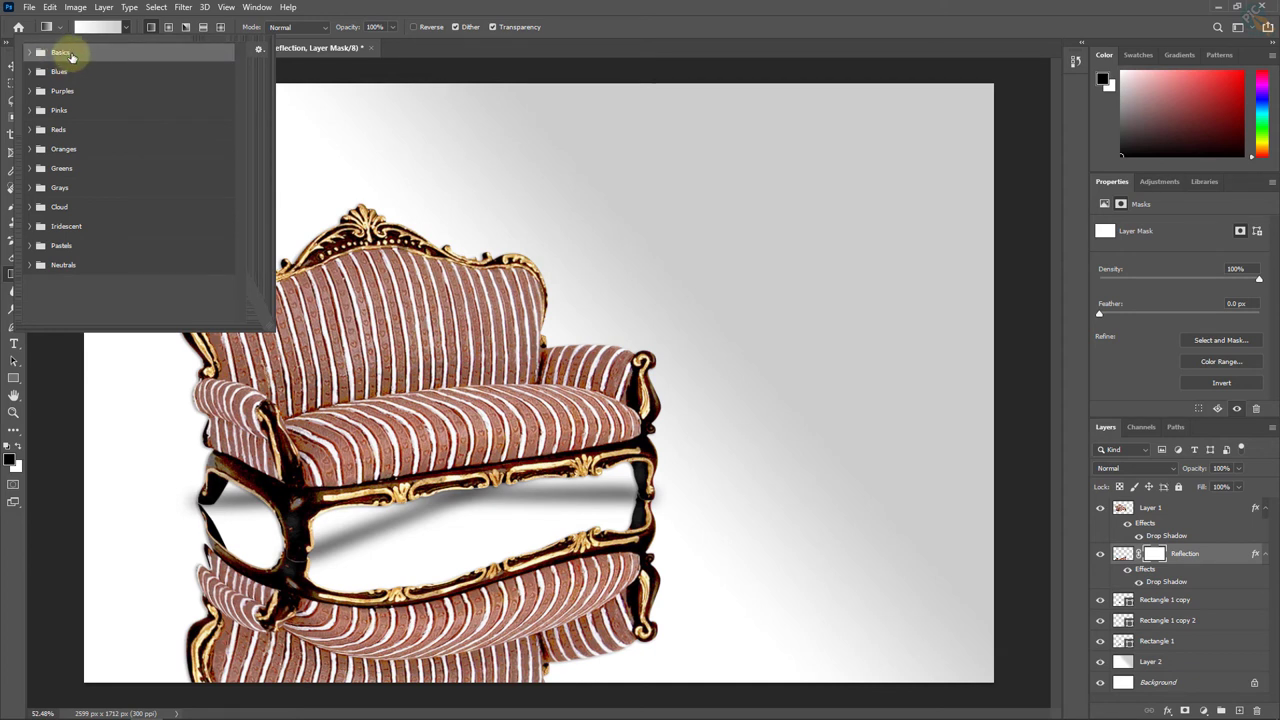
pyautogui.click(29, 52)
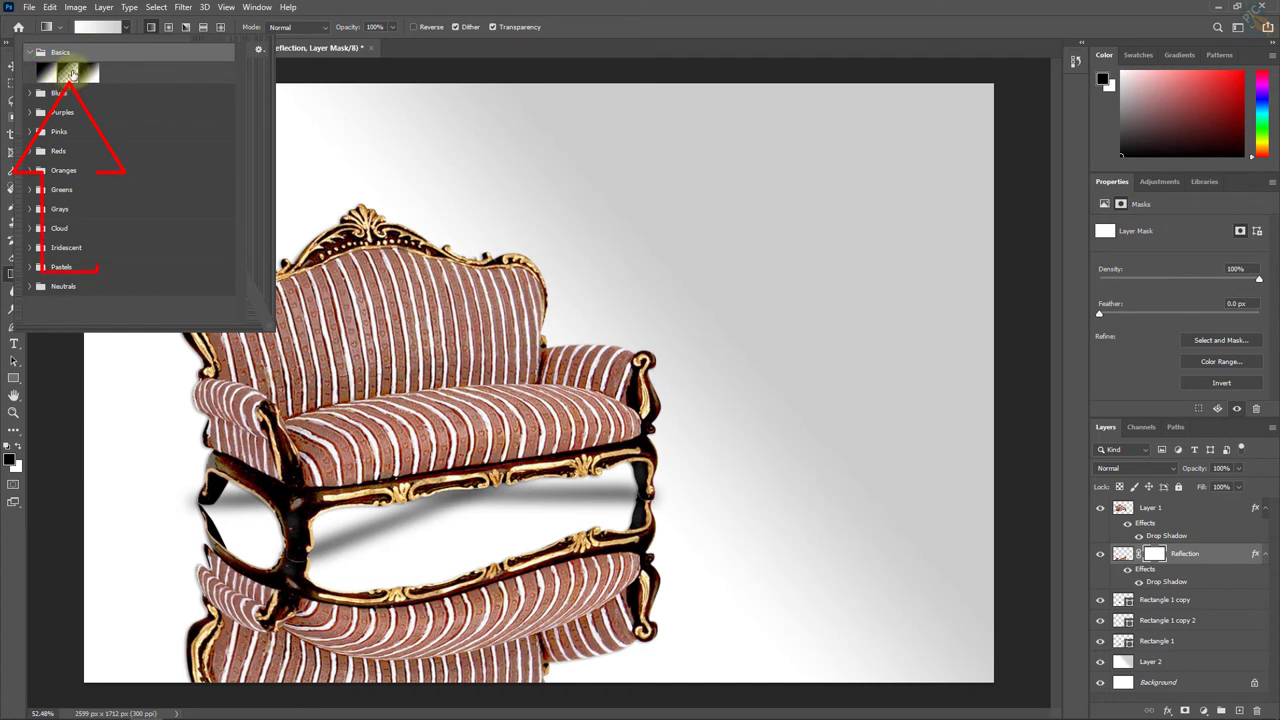
pyautogui.click(69, 74)
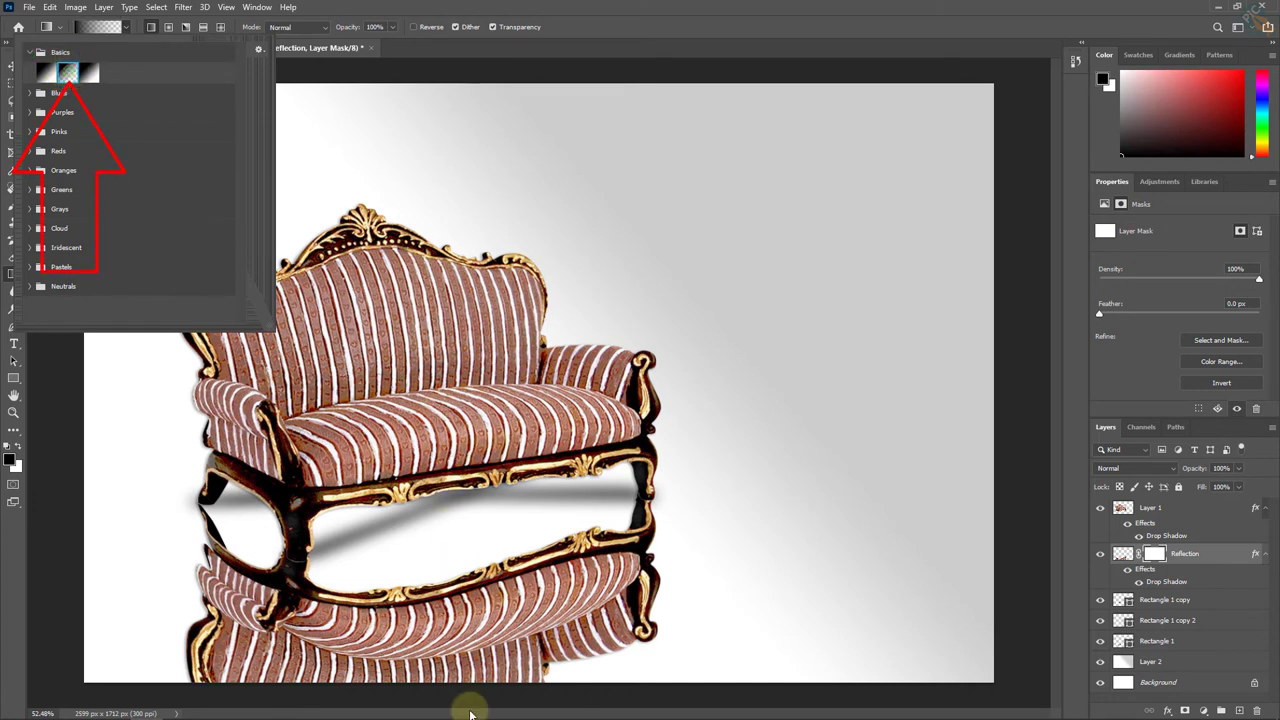
# Step: Drag gradients upward on the Reflection mask to fade the mirrored sofa
pyautogui.moveTo(460, 684); pyautogui.dragTo(458, 550)
pyautogui.moveTo(410, 686); pyautogui.dragTo(400, 543)
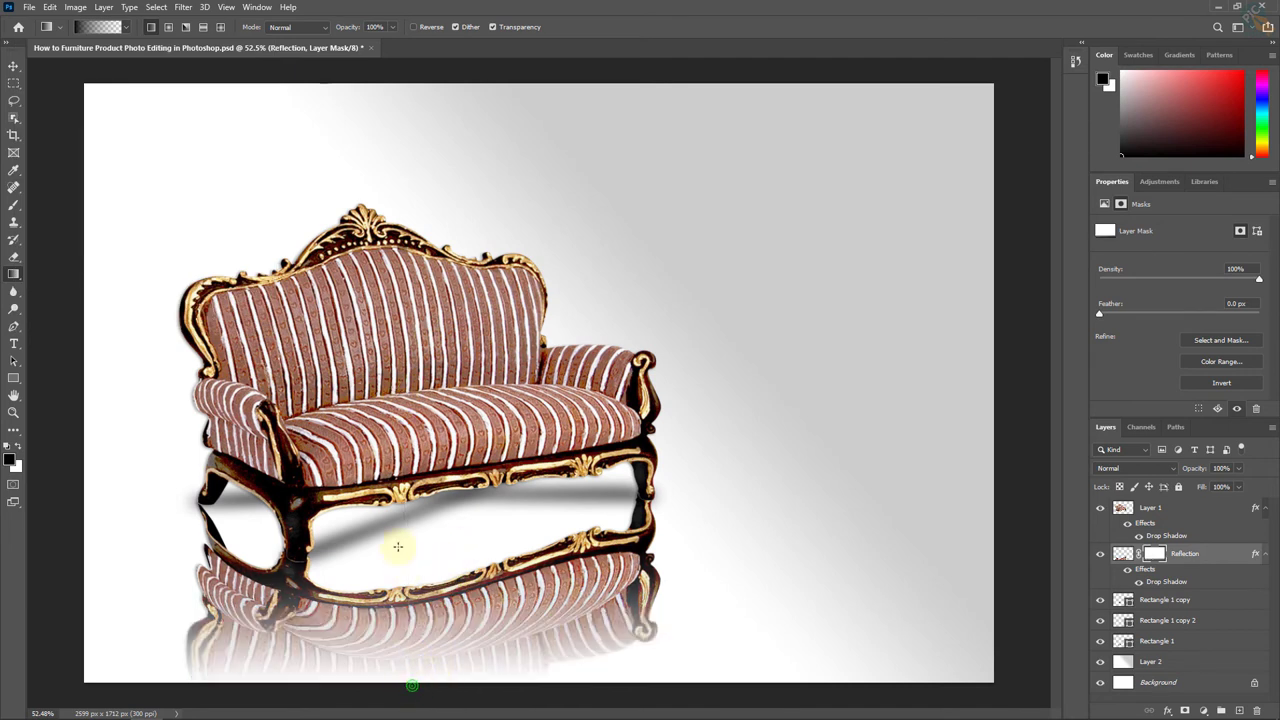
pyautogui.moveTo(264, 674); pyautogui.dragTo(302, 448)
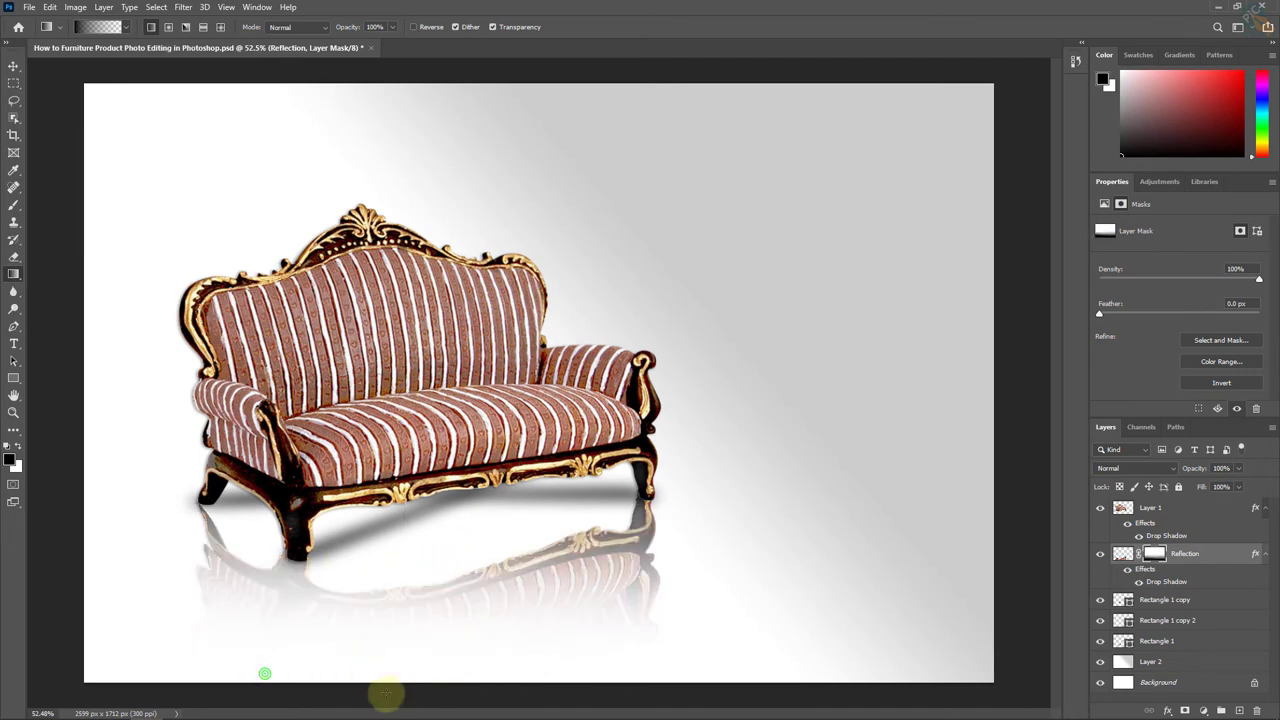
pyautogui.moveTo(417, 672); pyautogui.dragTo(407, 393)
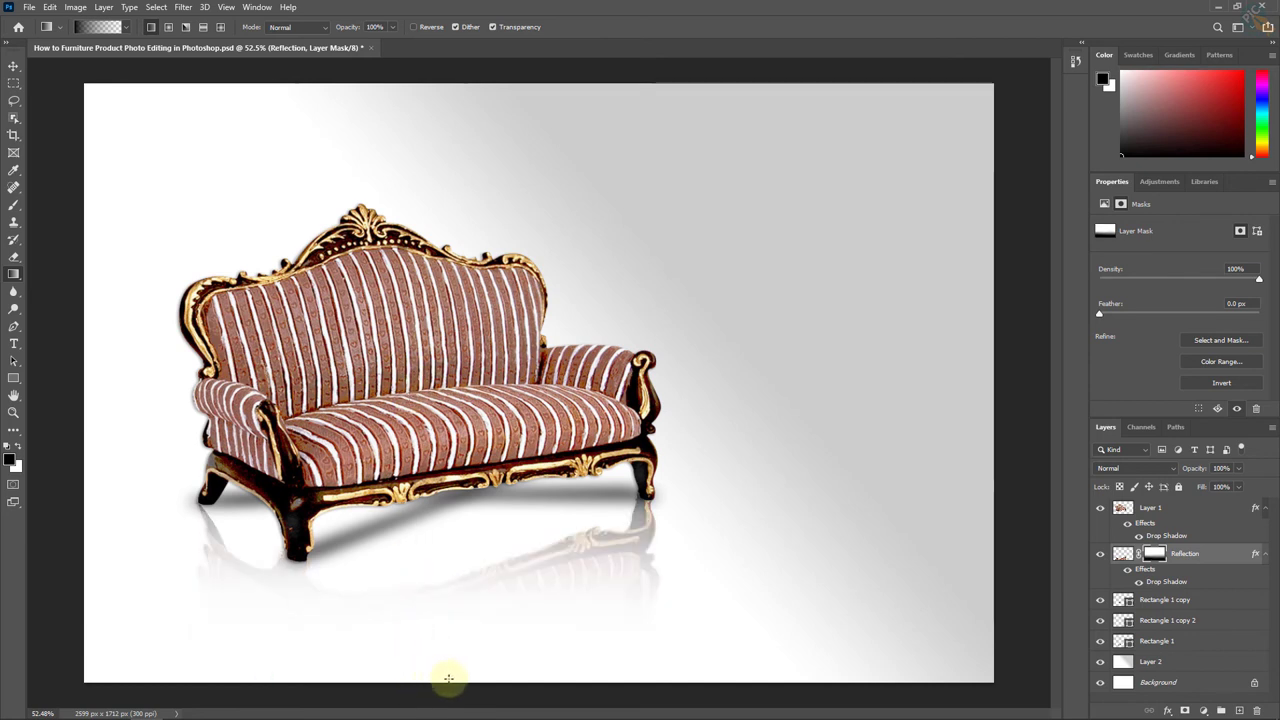
pyautogui.moveTo(625, 658); pyautogui.dragTo(586, 534)
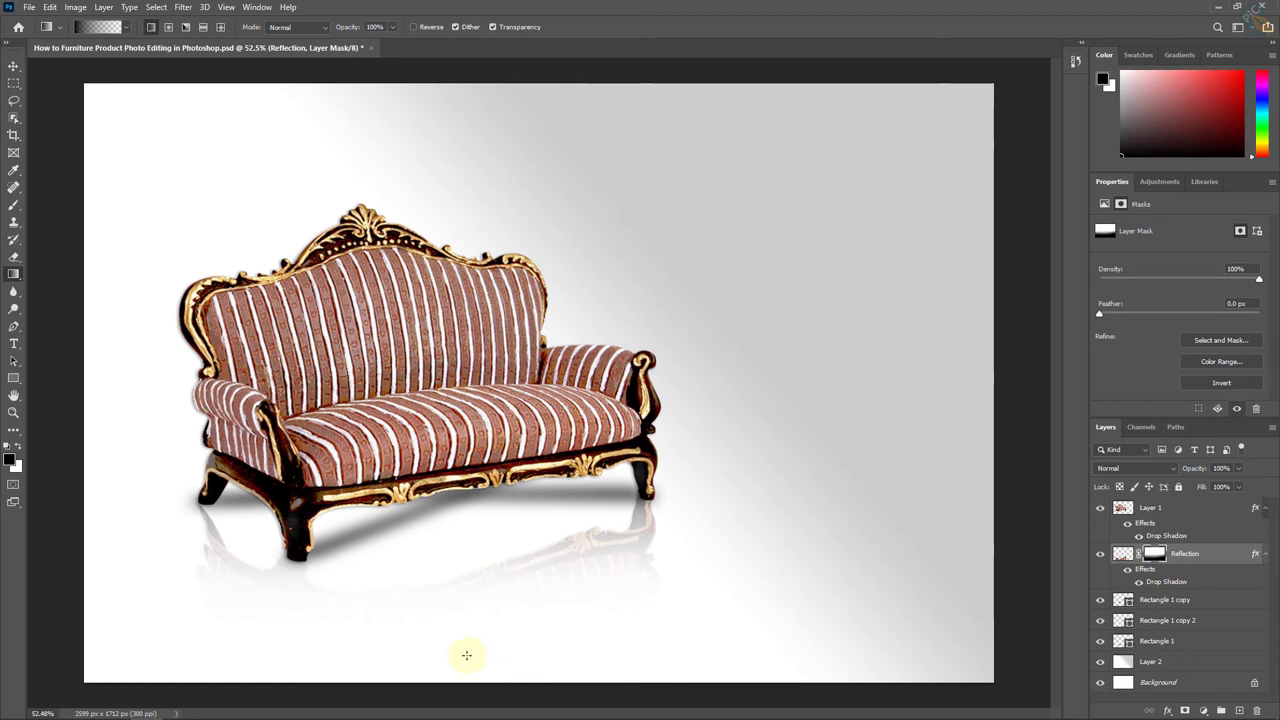
# Step: Refine the fade under the sofa and lower the Reflection layer's fill to 71%
pyautogui.moveTo(420, 662); pyautogui.dragTo(430, 598)
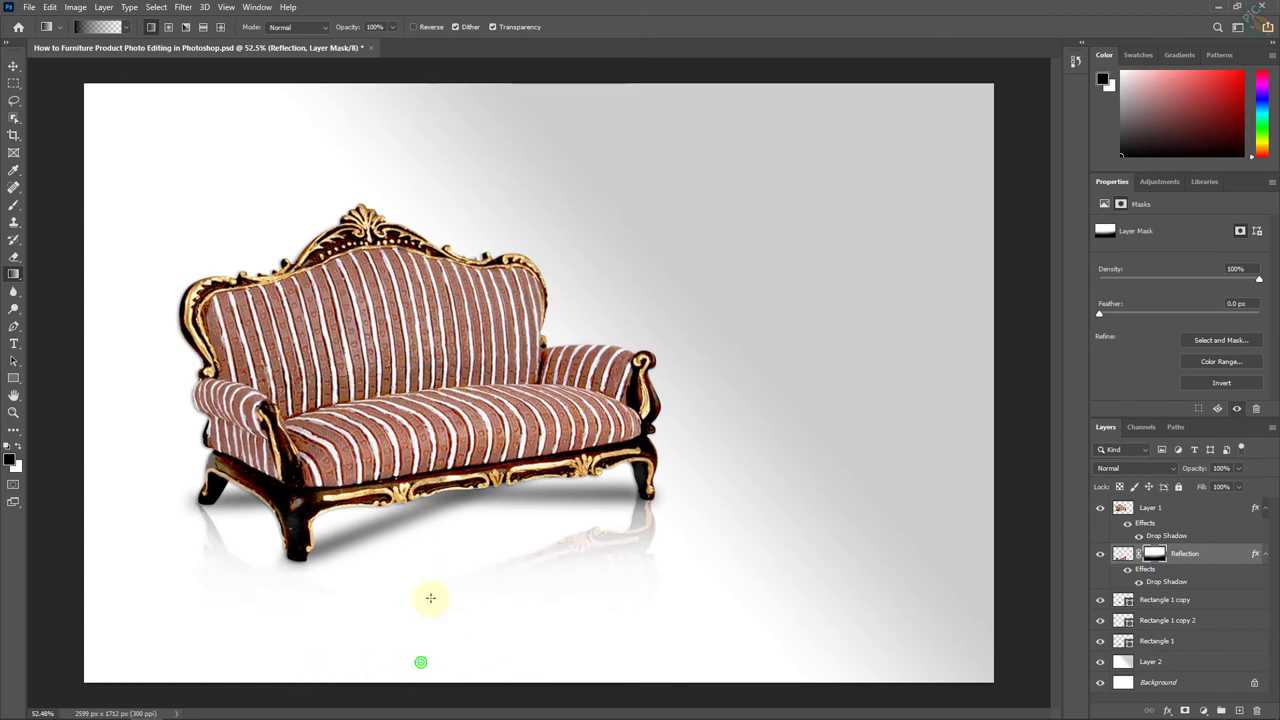
pyautogui.moveTo(198, 647); pyautogui.dragTo(277, 430)
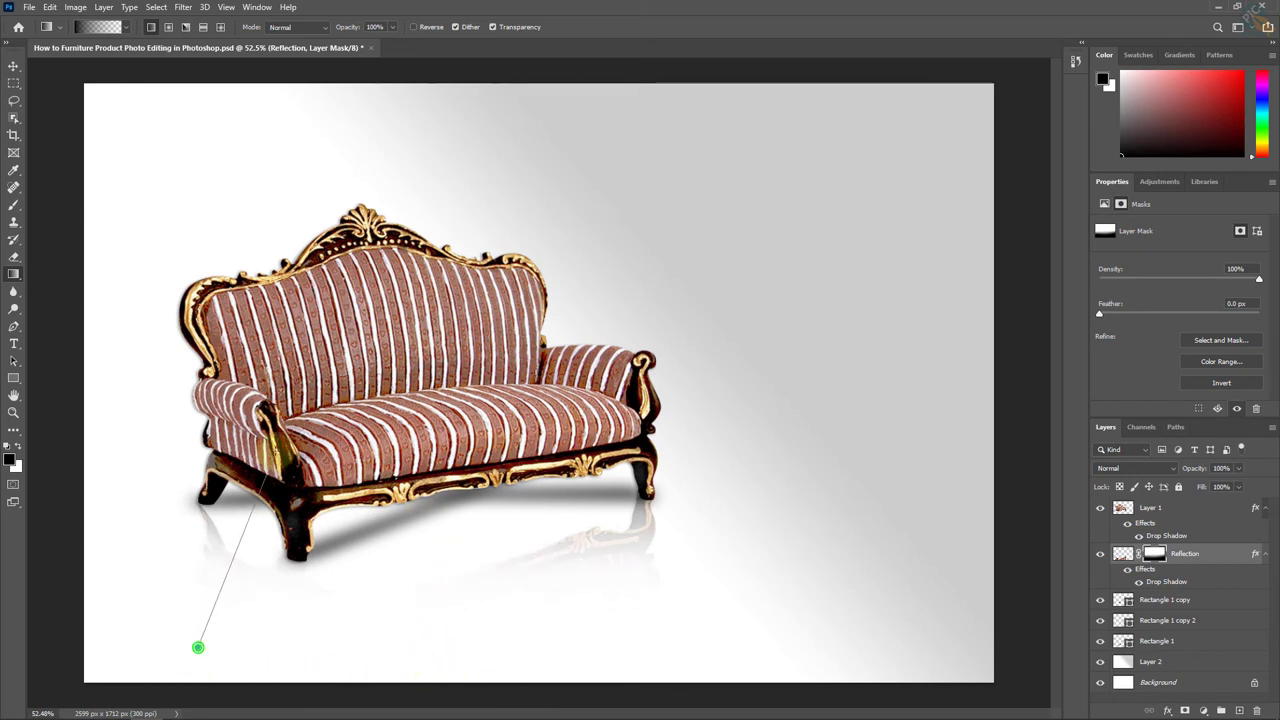
pyautogui.moveTo(688, 628); pyautogui.dragTo(604, 504)
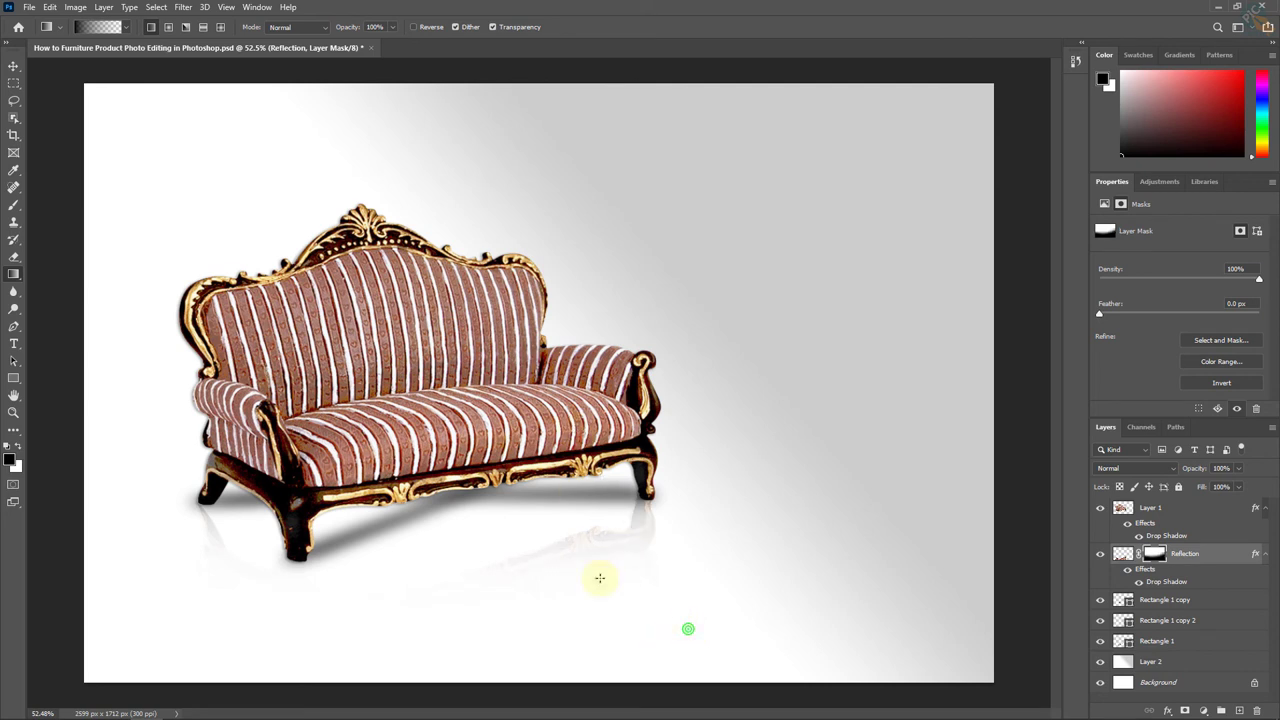
pyautogui.moveTo(587, 605); pyautogui.dragTo(586, 557)
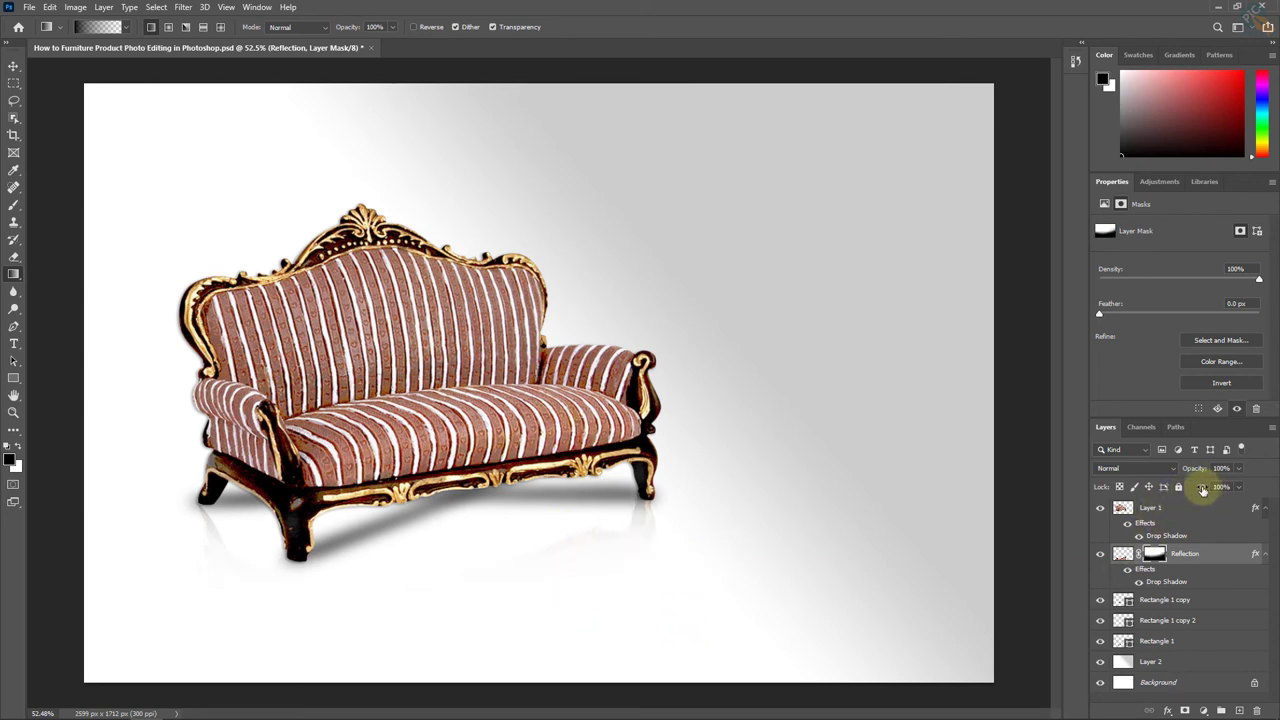
pyautogui.moveTo(1203, 490); pyautogui.dragTo(1192, 487)
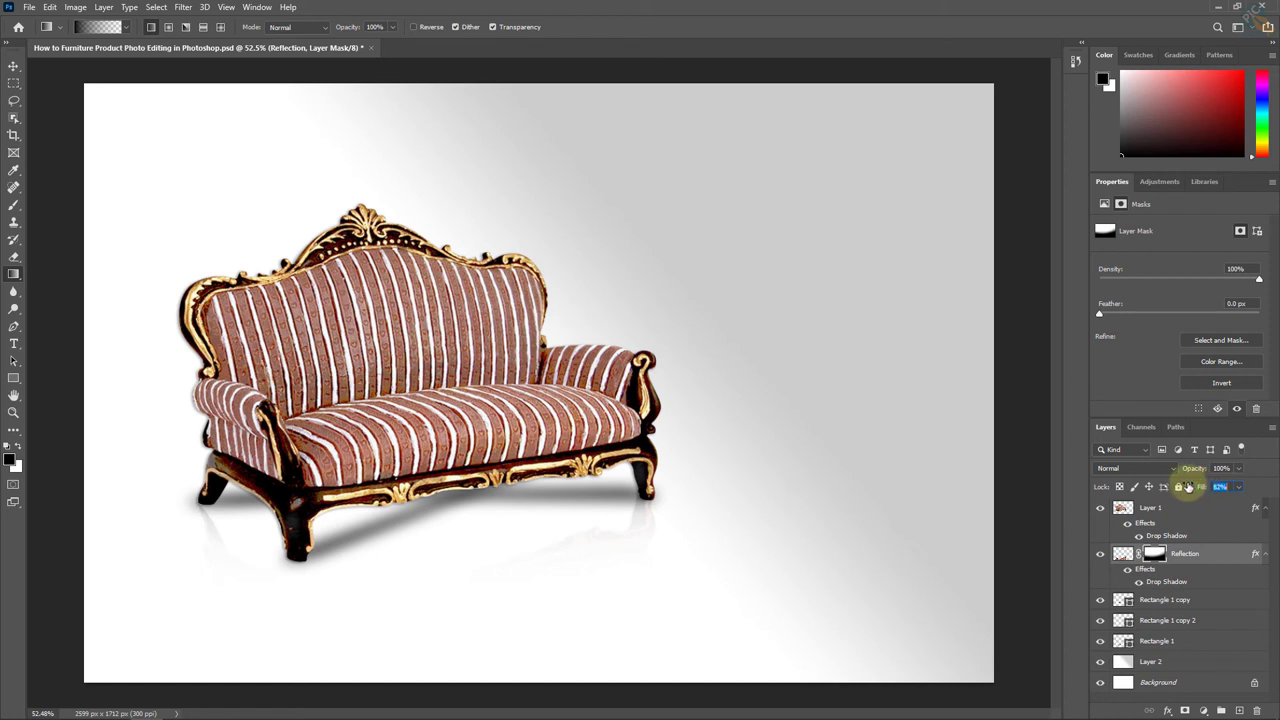
pyautogui.moveTo(1188, 487); pyautogui.dragTo(1181, 487)
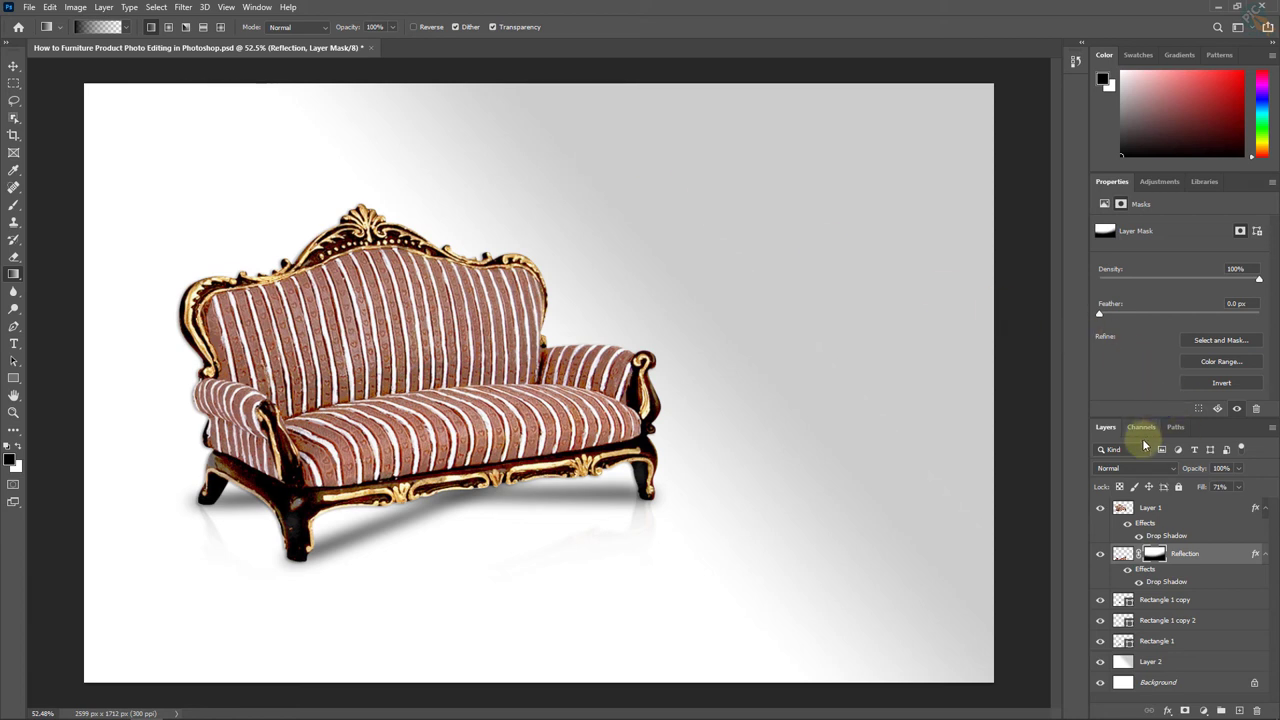
# Step: Above Layer 2, draw a full-width thin rectangle at the sofa's feet
pyautogui.click(1180, 661)
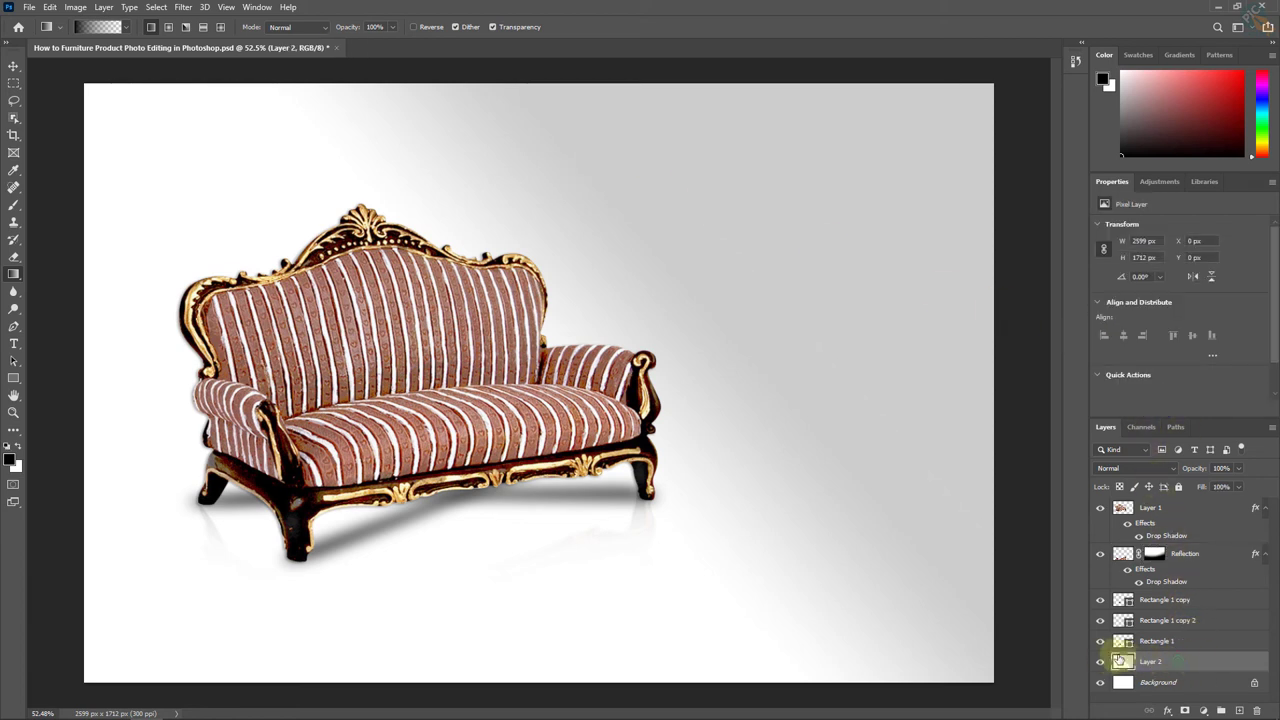
pyautogui.keyDown('ctrl'); pyautogui.click(1121, 661); pyautogui.keyUp('ctrl')
pyautogui.click(13, 380)
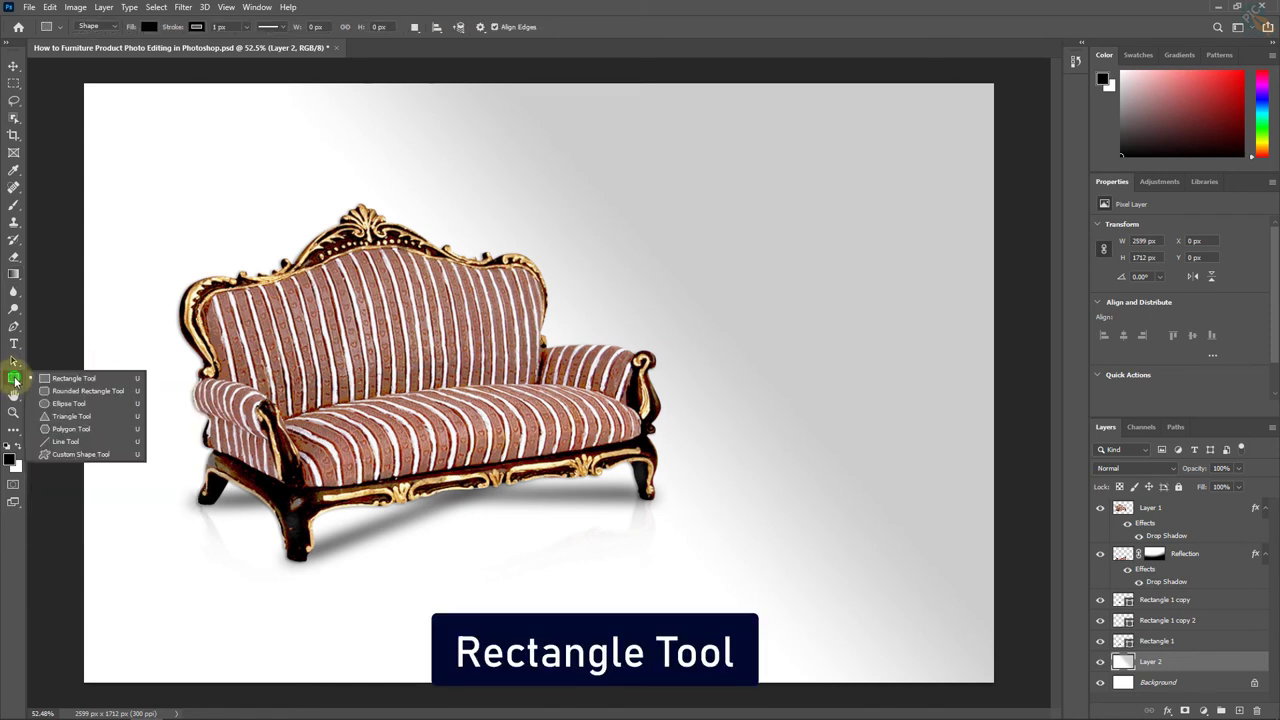
pyautogui.click(79, 378)
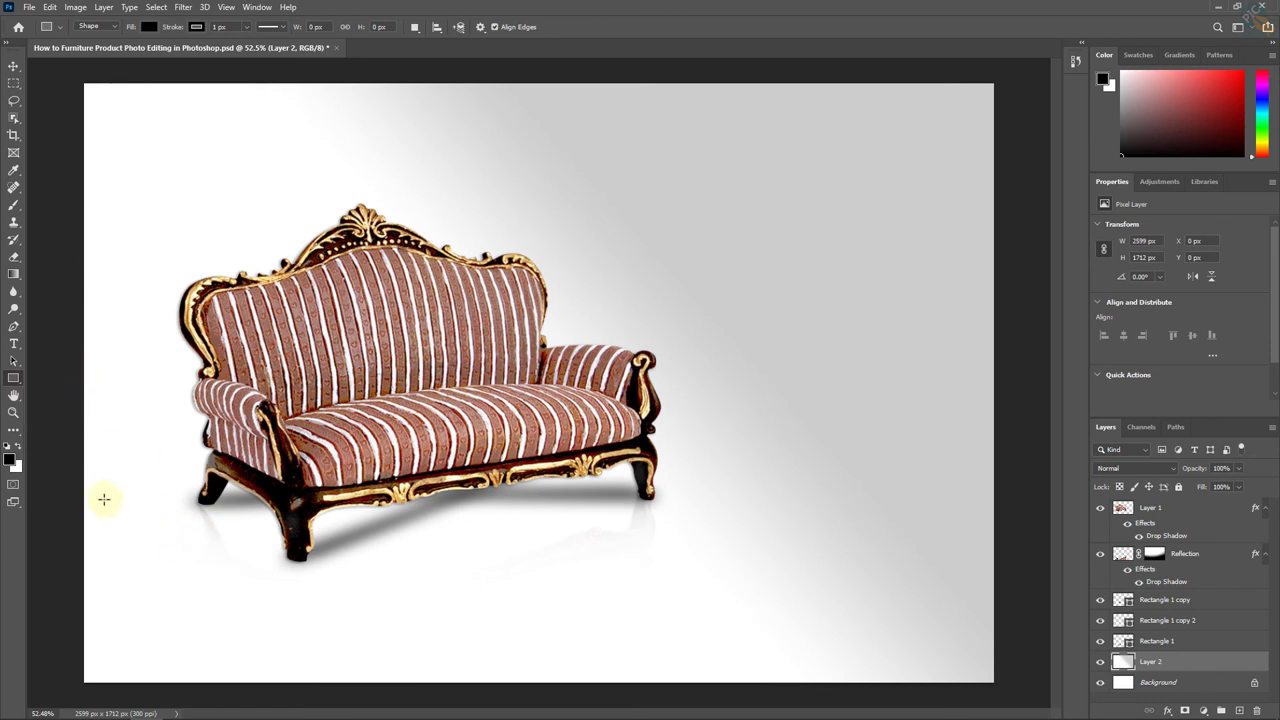
pyautogui.moveTo(77, 489)
pyautogui.mouseDown()
pyautogui.moveTo(943, 506)
pyautogui.moveTo(958, 520)
pyautogui.moveTo(990, 504)
pyautogui.mouseUp()
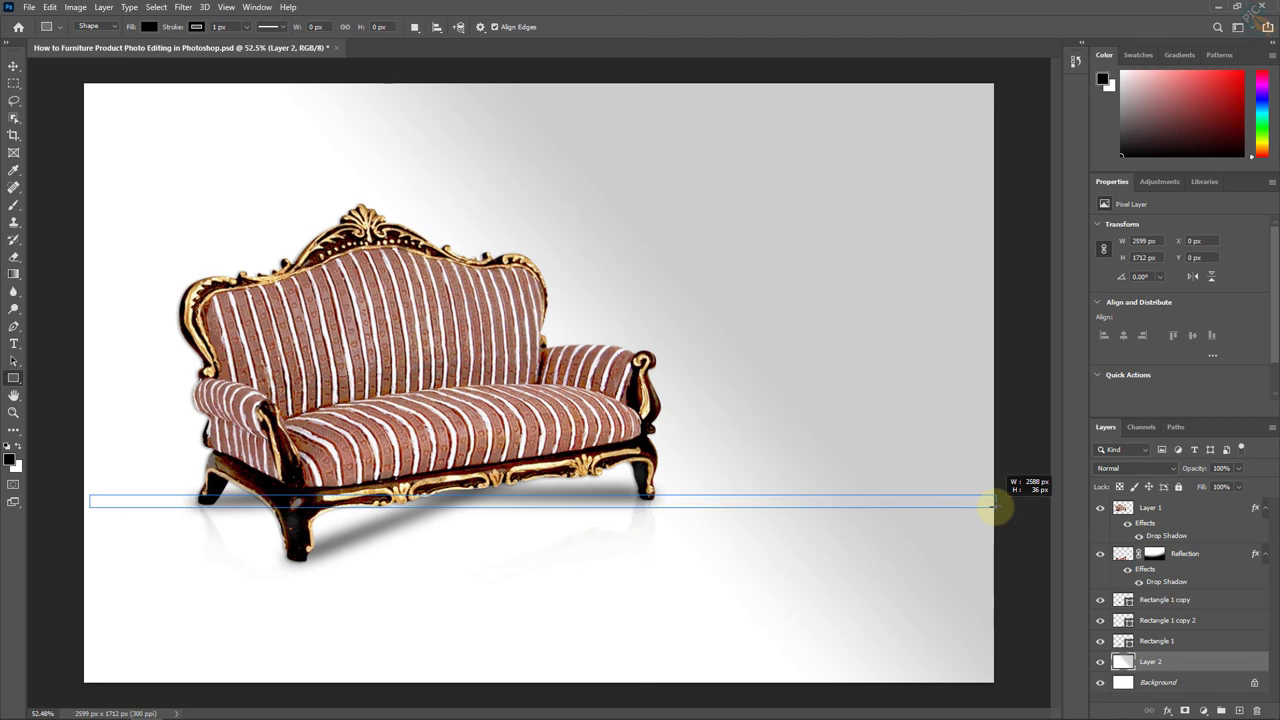
pyautogui.moveTo(992, 506); pyautogui.dragTo(993, 506)
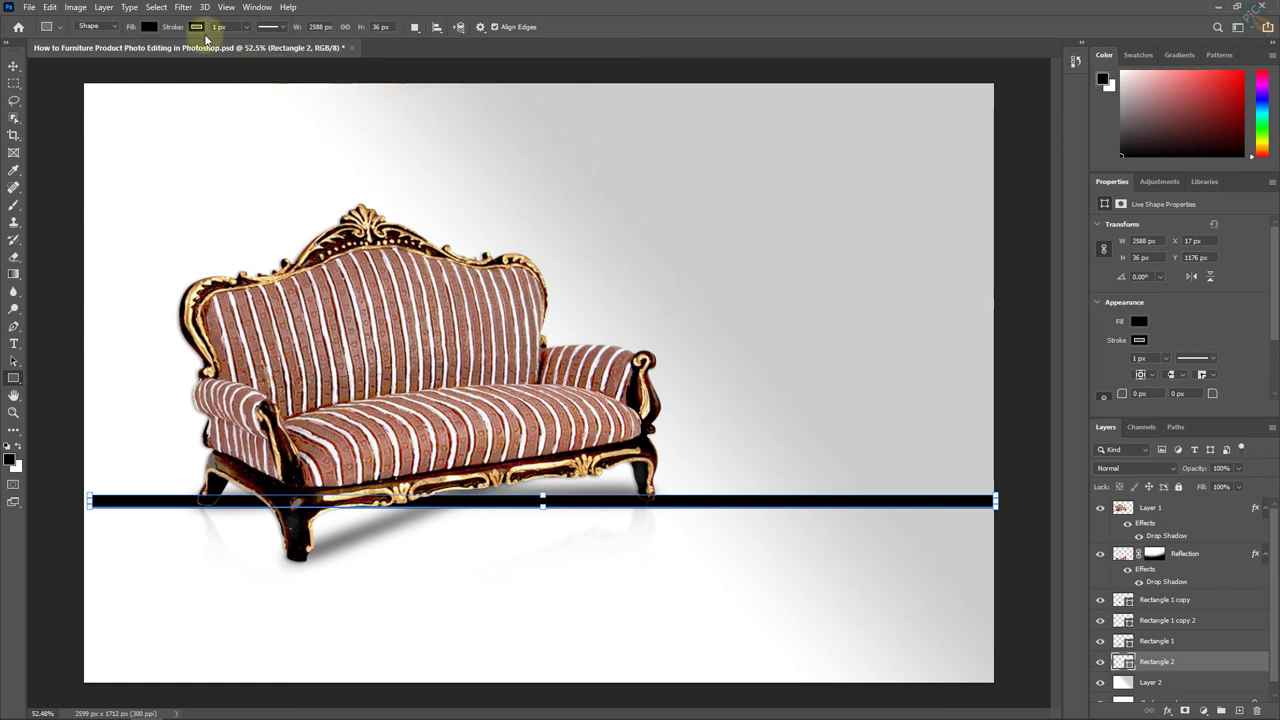
# Step: Give the bar no stroke and a white fill
pyautogui.click(198, 29)
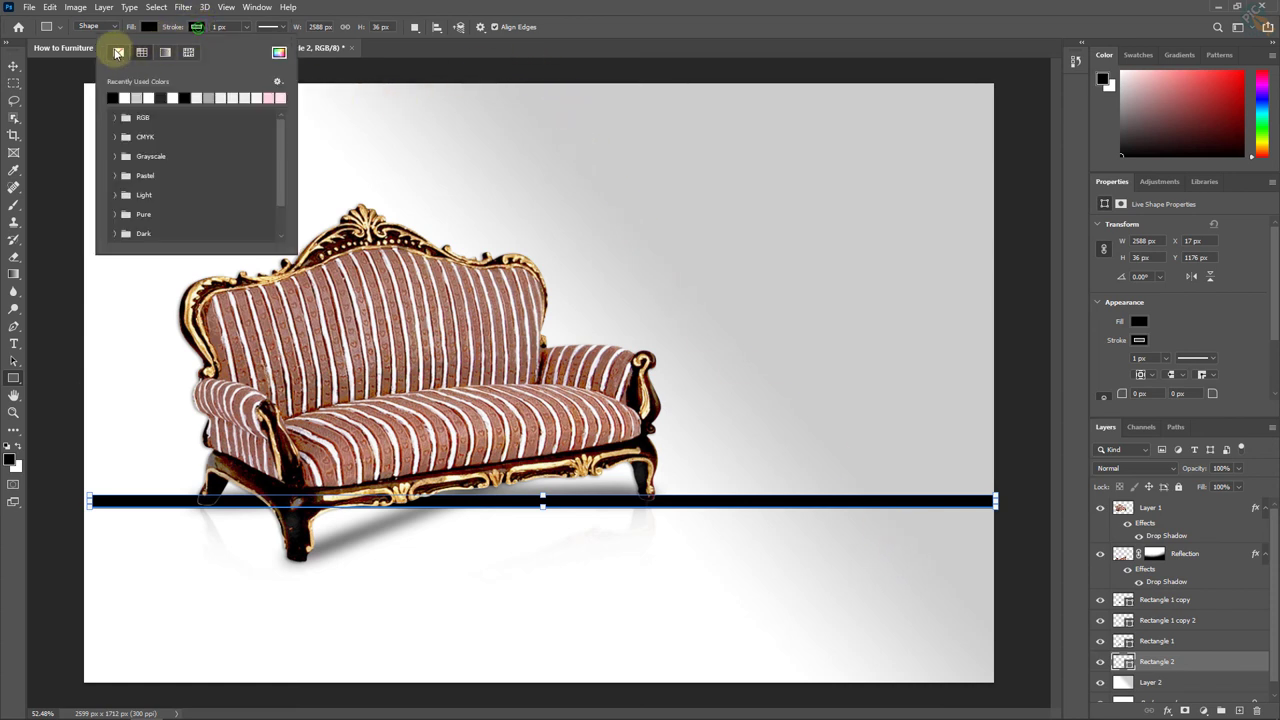
pyautogui.click(116, 55)
pyautogui.click(148, 29)
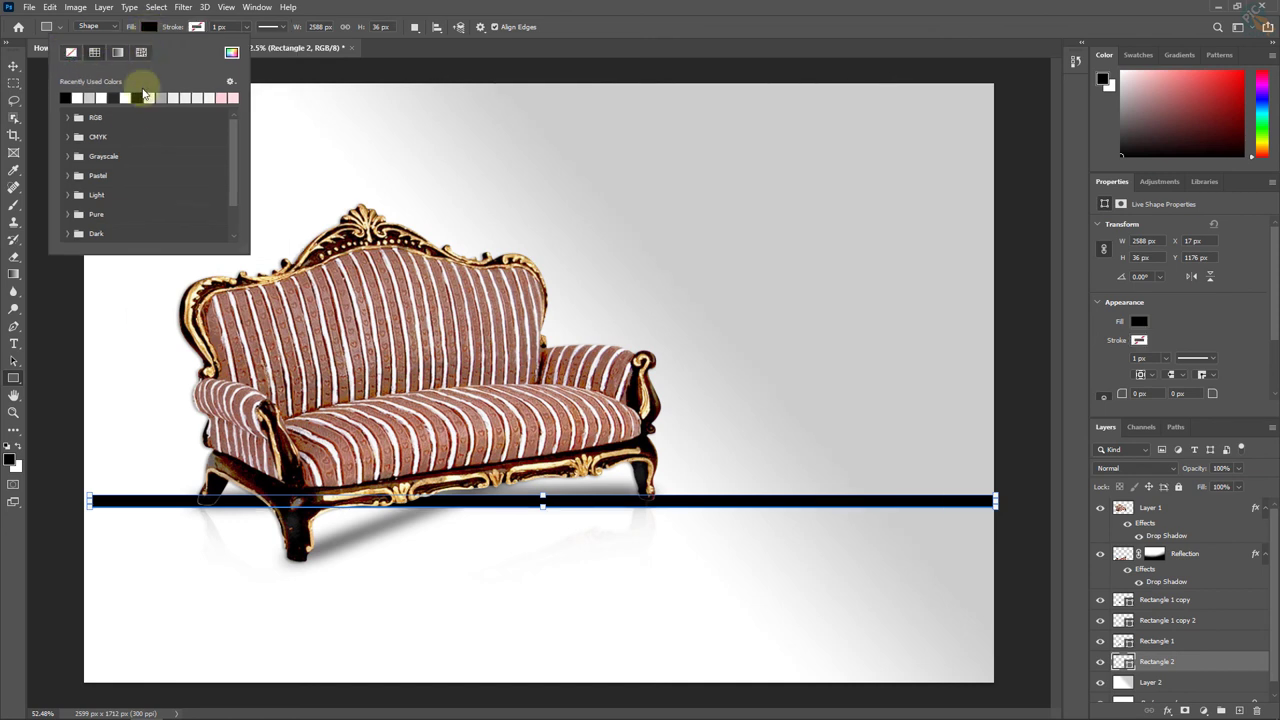
pyautogui.click(76, 97)
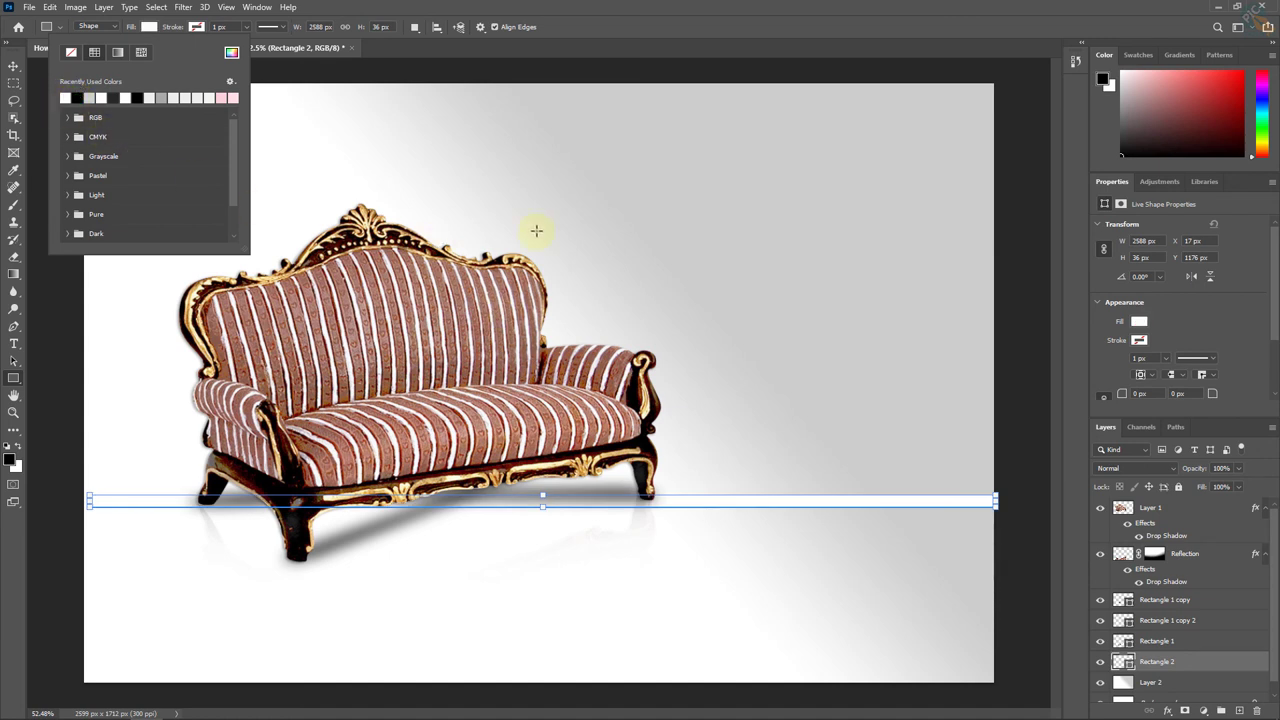
pyautogui.click(13, 66)
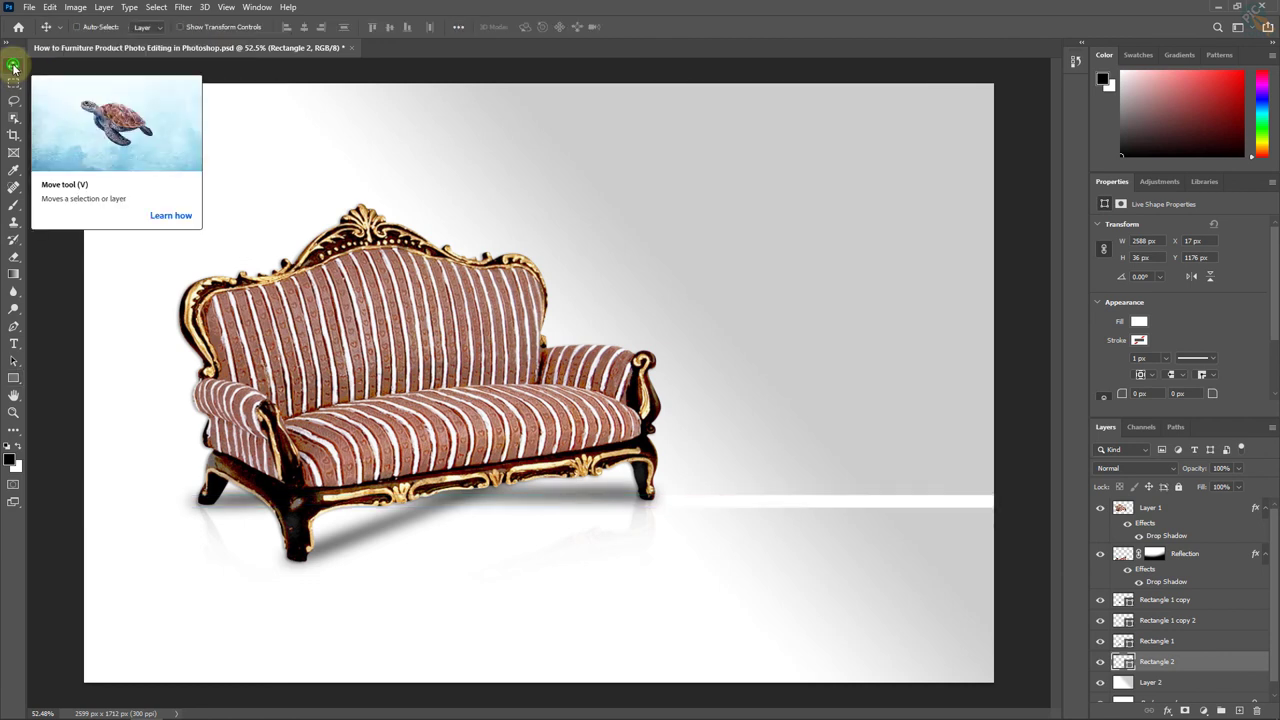
# Step: Recolour Rectangle 2 to light grey f0f0f0 sampled from the canvas and align it to X 0
pyautogui.moveTo(827, 545); pyautogui.dragTo(842, 550)
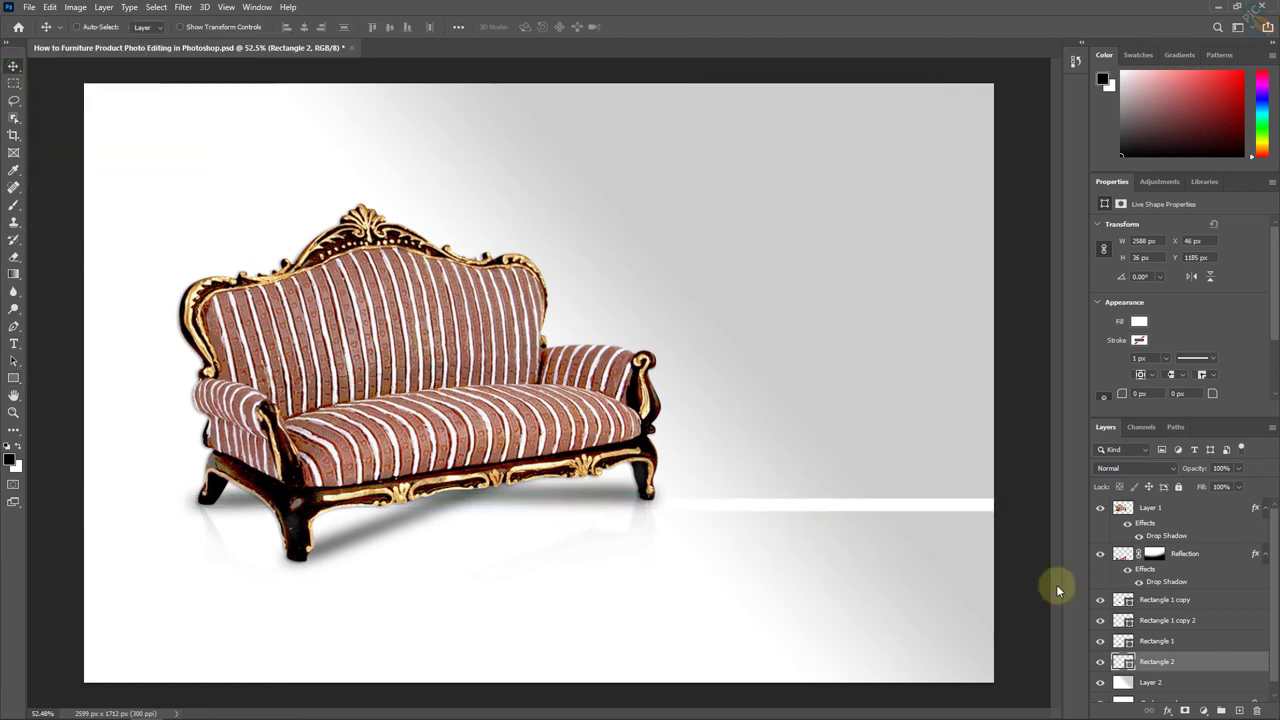
pyautogui.doubleClick(1123, 661)
pyautogui.moveTo(553, 287); pyautogui.dragTo(446, 178)
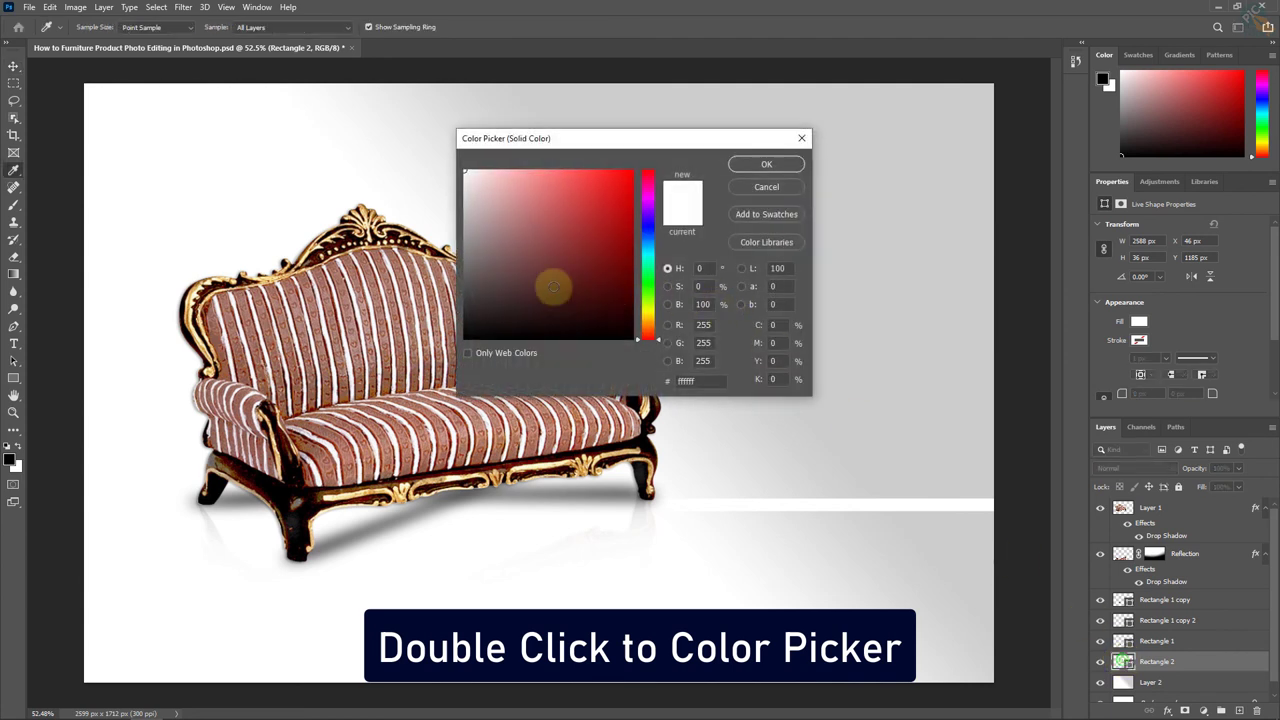
pyautogui.click(437, 178)
pyautogui.click(434, 179)
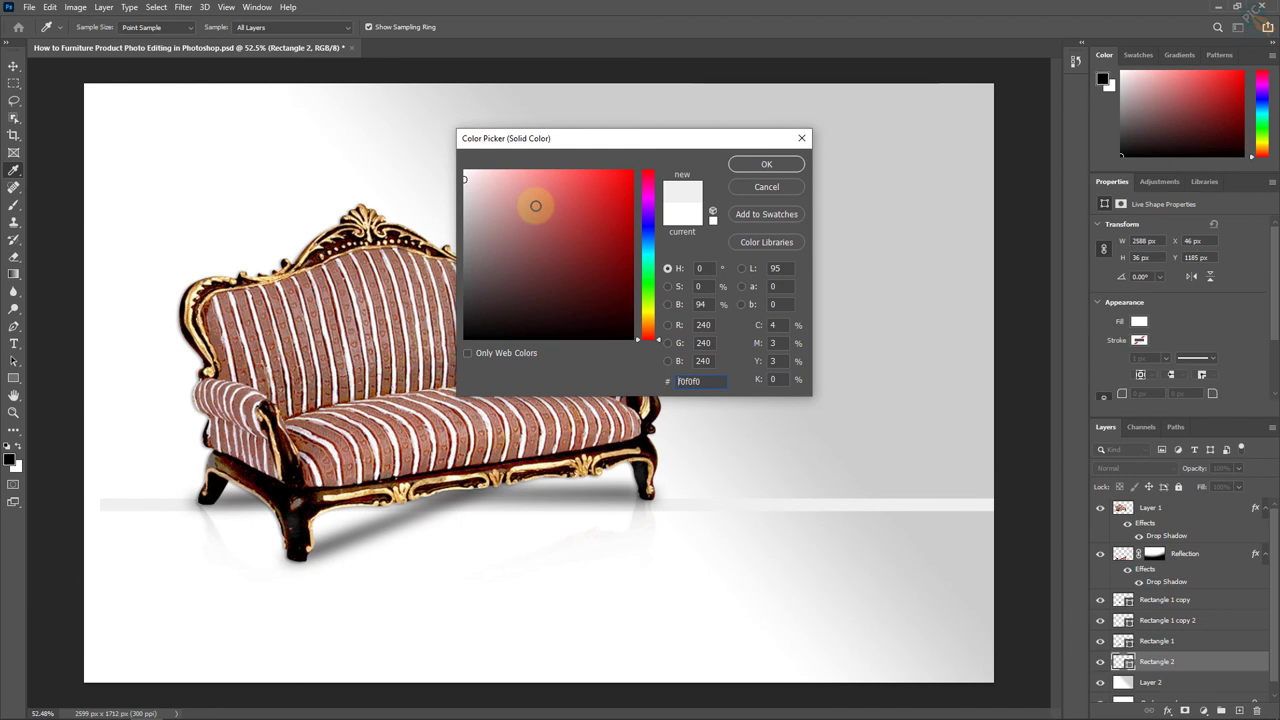
pyautogui.click(761, 163)
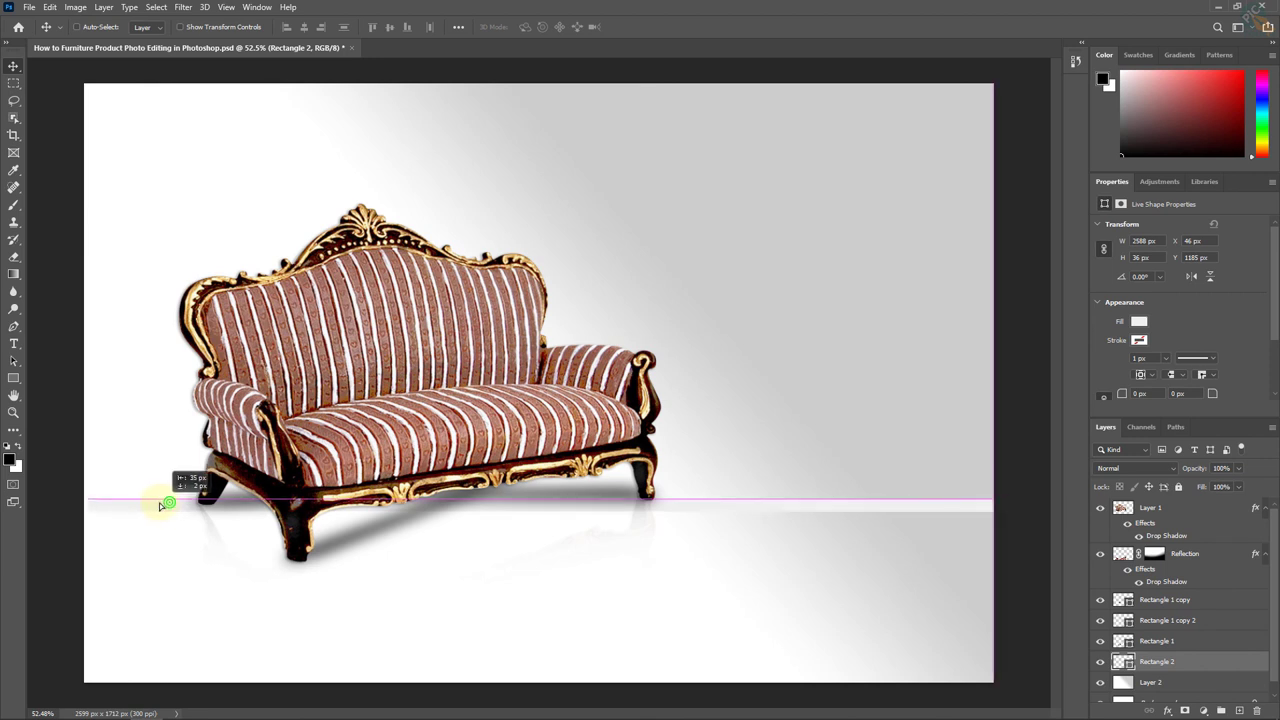
pyautogui.moveTo(169, 503); pyautogui.dragTo(156, 500)
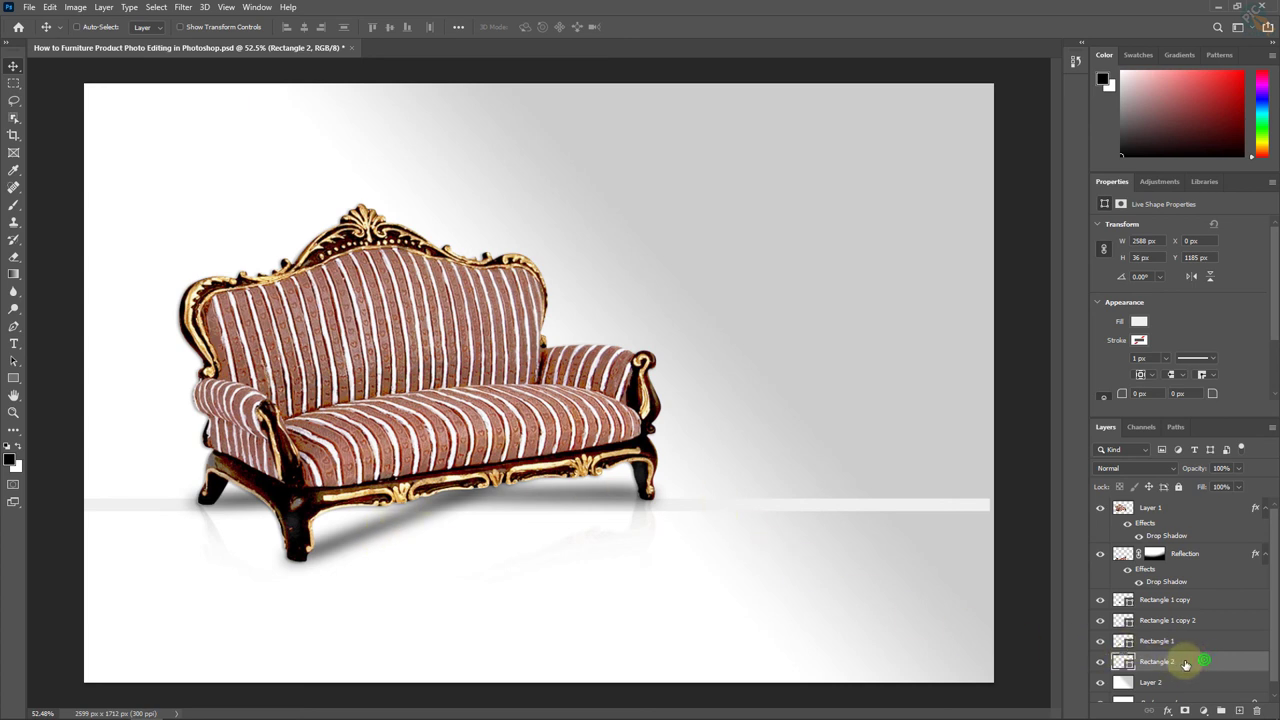
# Step: Add a layer mask to Rectangle 2 and fade out its right end with a gradient
pyautogui.click(1101, 662)
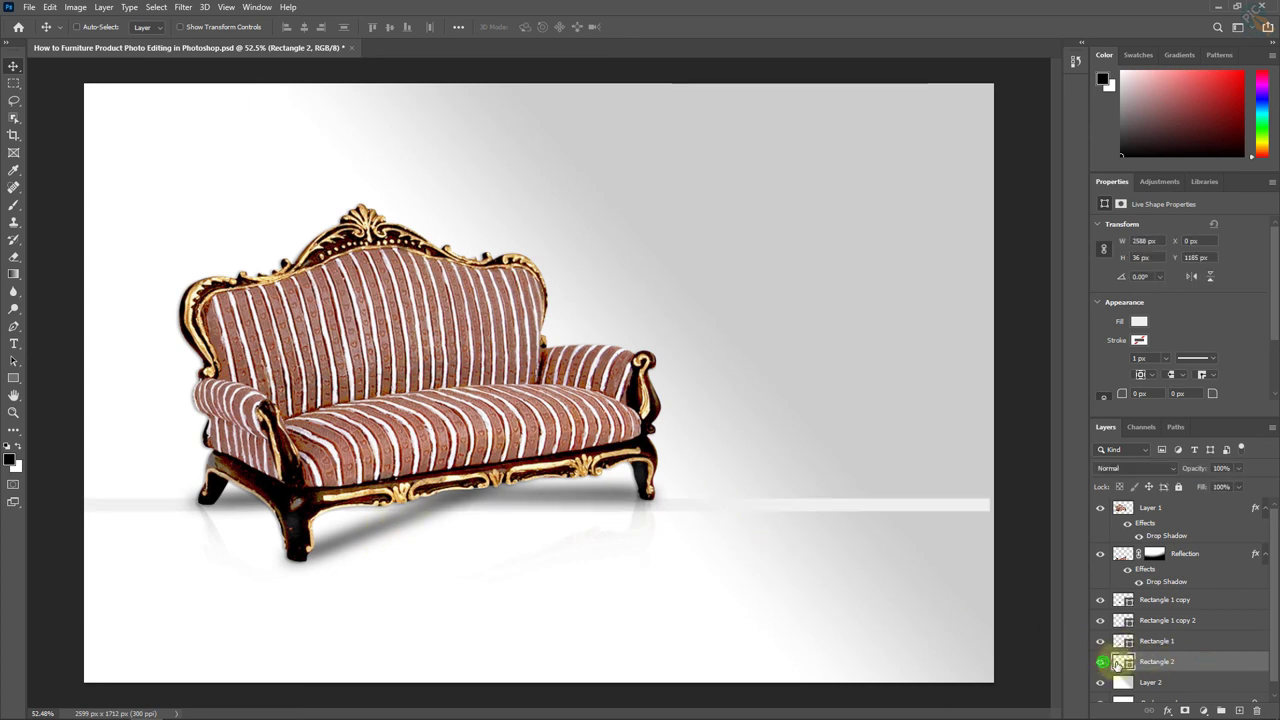
pyautogui.click(1185, 710)
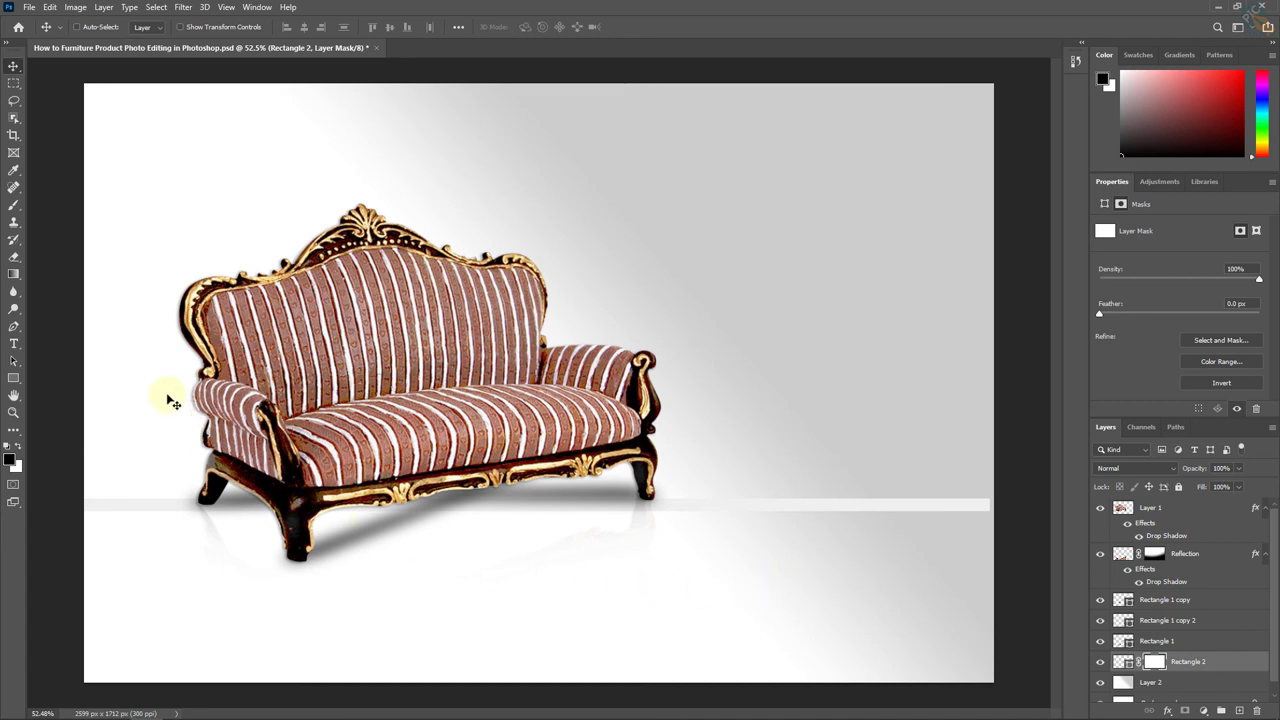
pyautogui.click(14, 273)
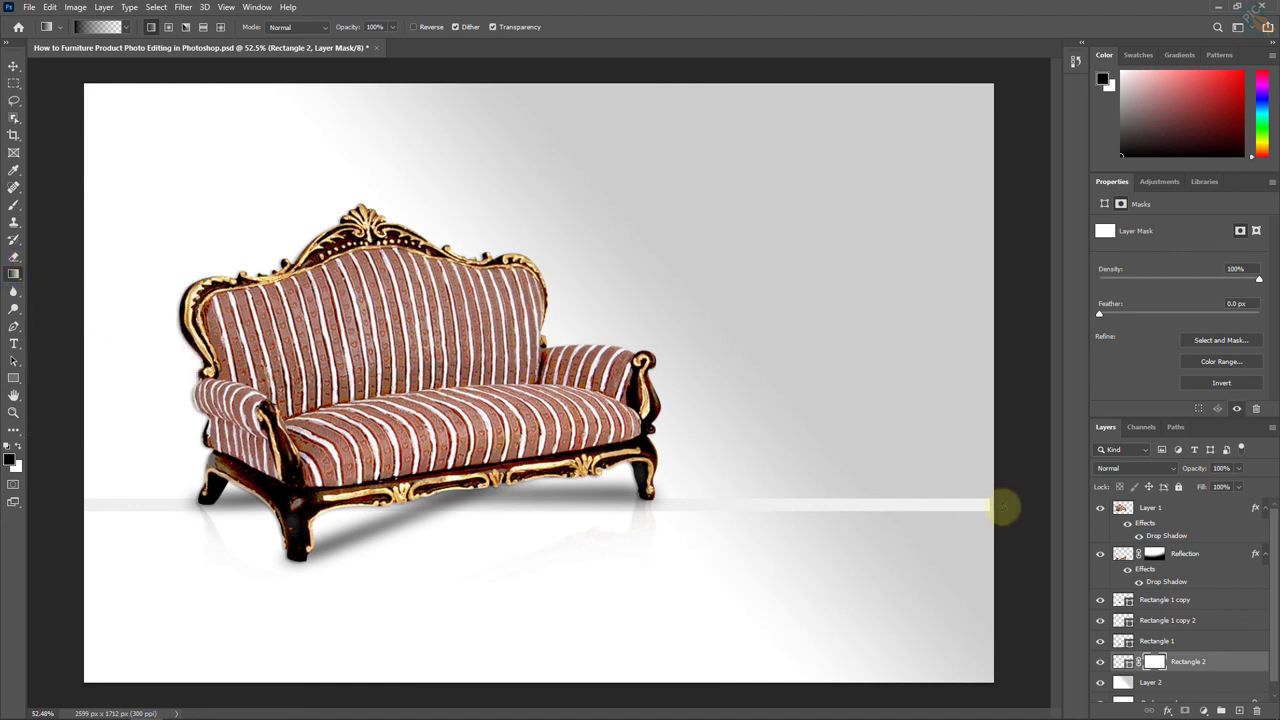
pyautogui.moveTo(990, 504); pyautogui.dragTo(961, 509)
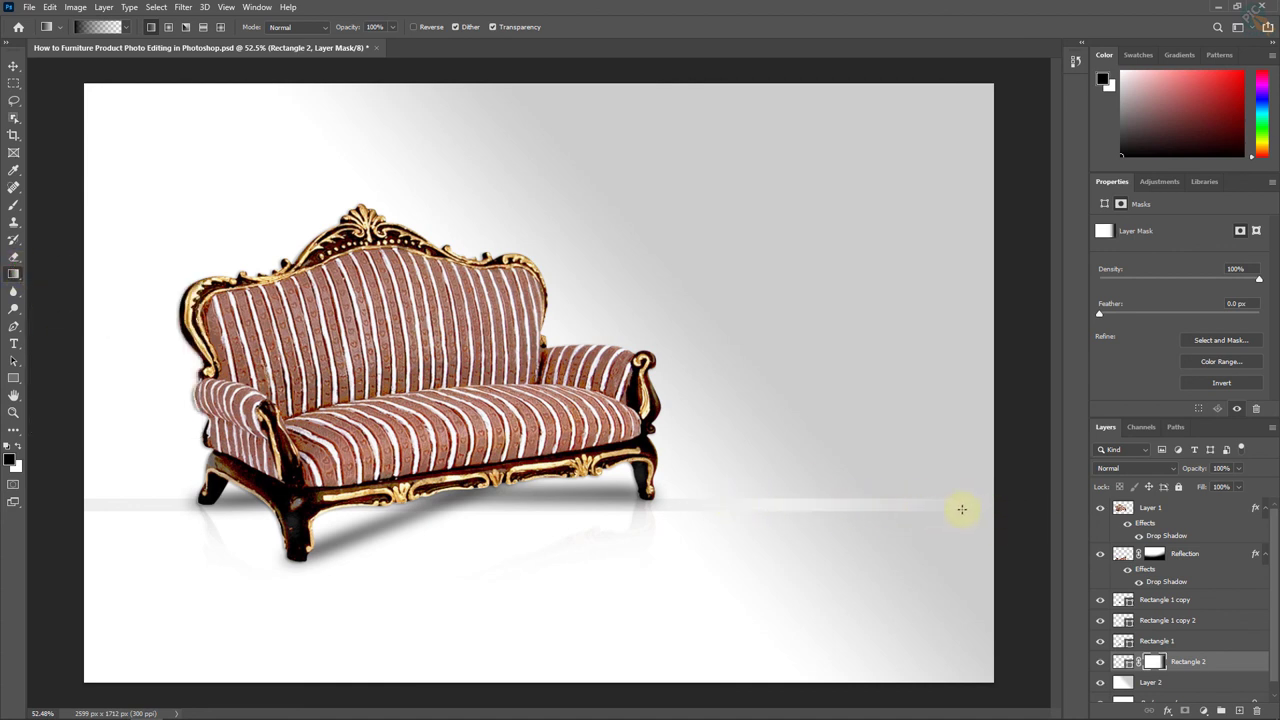
# Step: Fade the bar's left end up to the sofa leg and lower its fill to 47%
pyautogui.moveTo(812, 504); pyautogui.dragTo(646, 504)
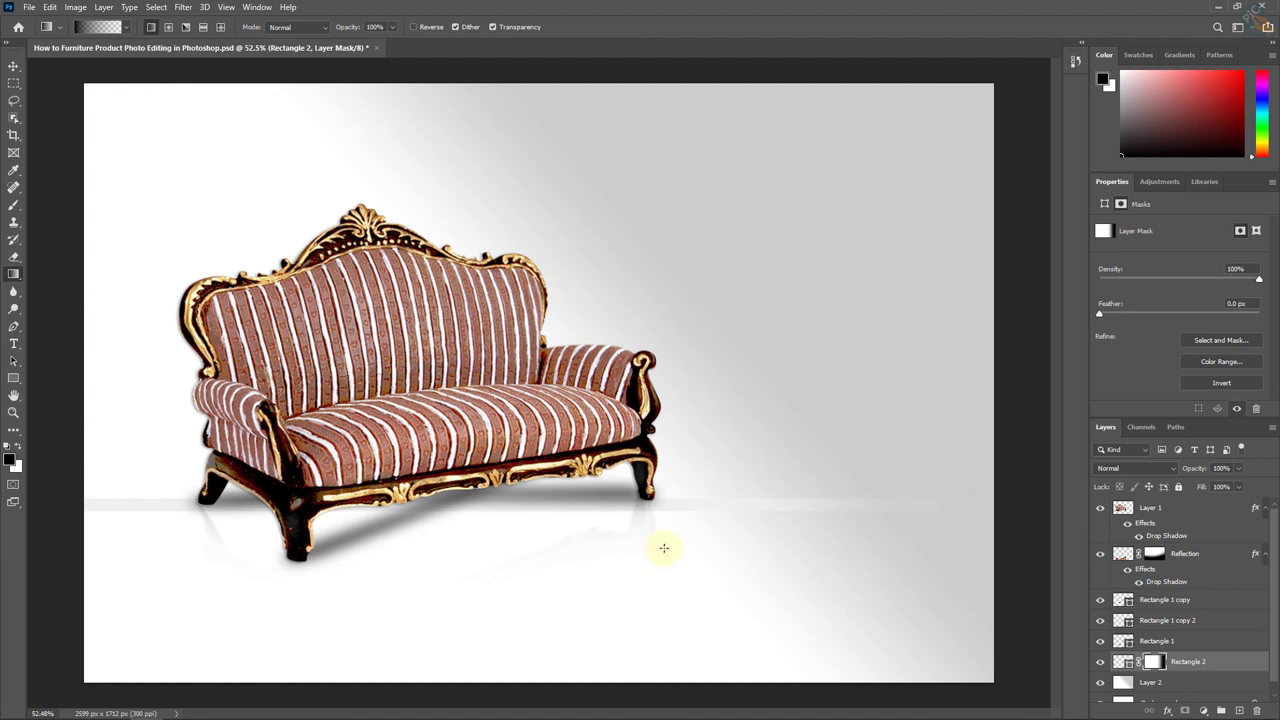
pyautogui.moveTo(77, 507); pyautogui.dragTo(290, 504)
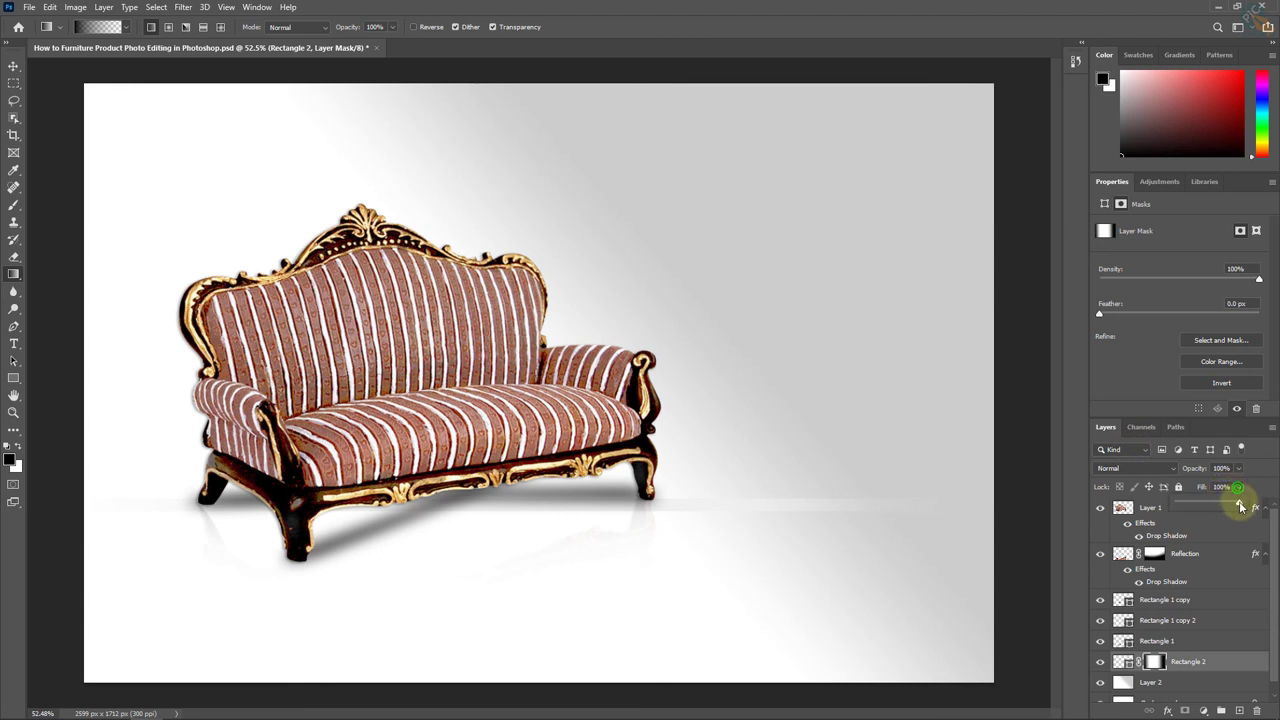
pyautogui.moveTo(1238, 498)
pyautogui.mouseDown()
pyautogui.moveTo(1205, 505)
pyautogui.moveTo(1216, 505)
pyautogui.mouseUp()
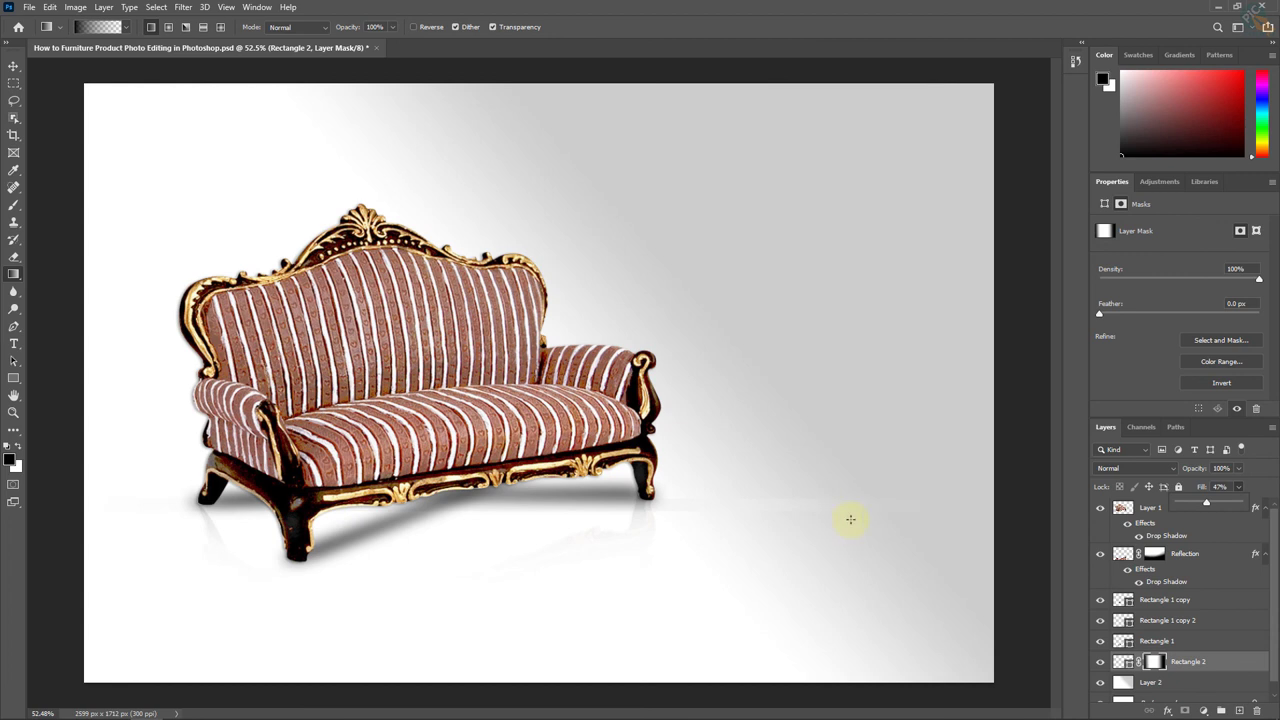
pyautogui.click(14, 63)
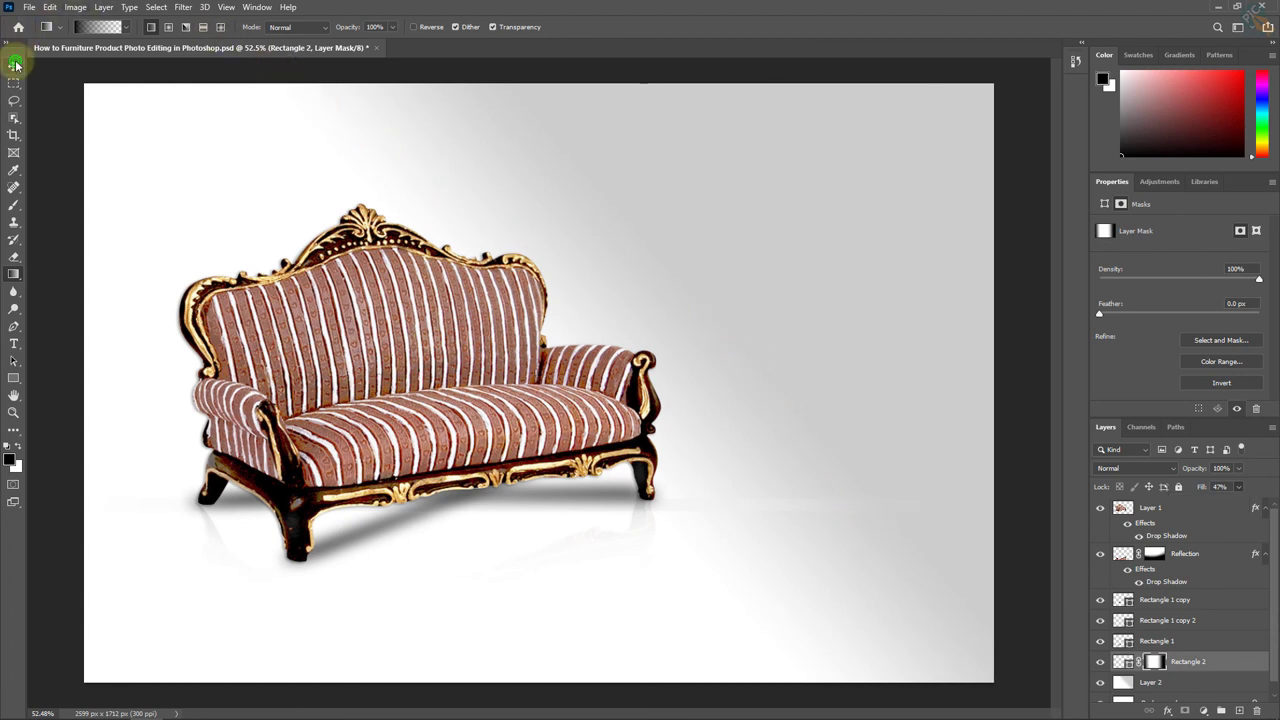